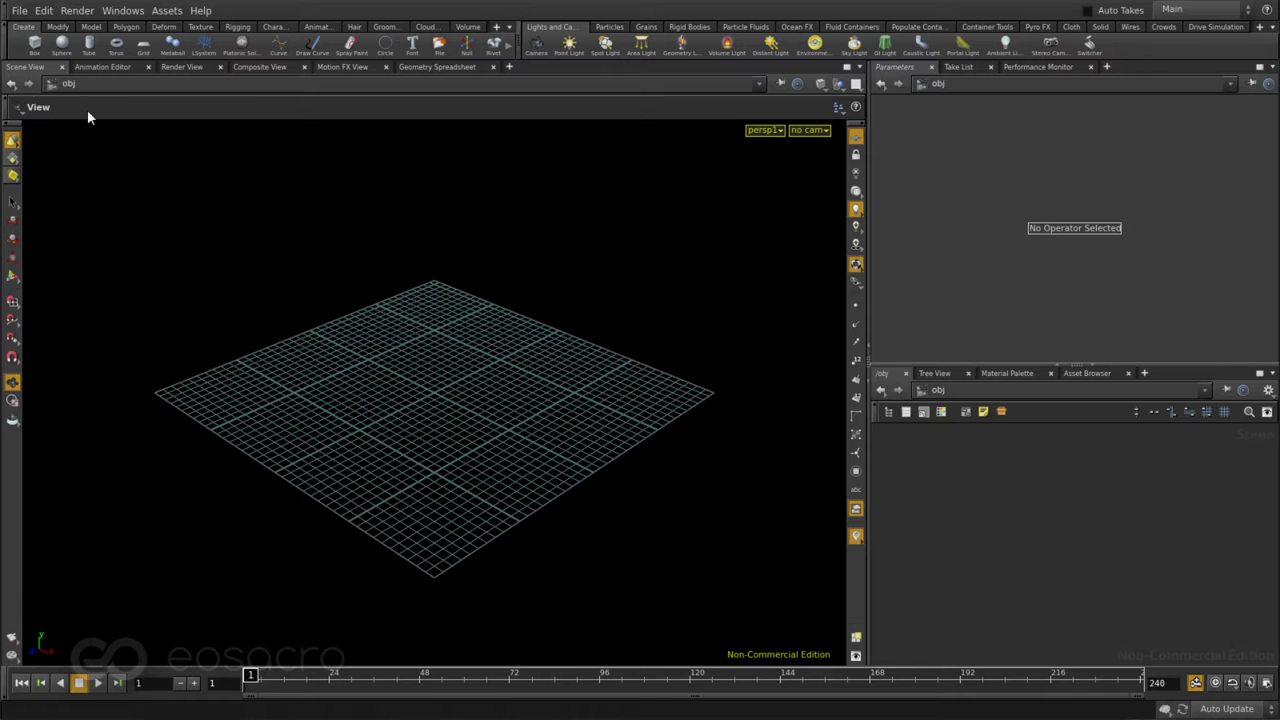
Step: Create a box object at the origin and dive inside to its geometry
left_click(34, 44)
key("Return")
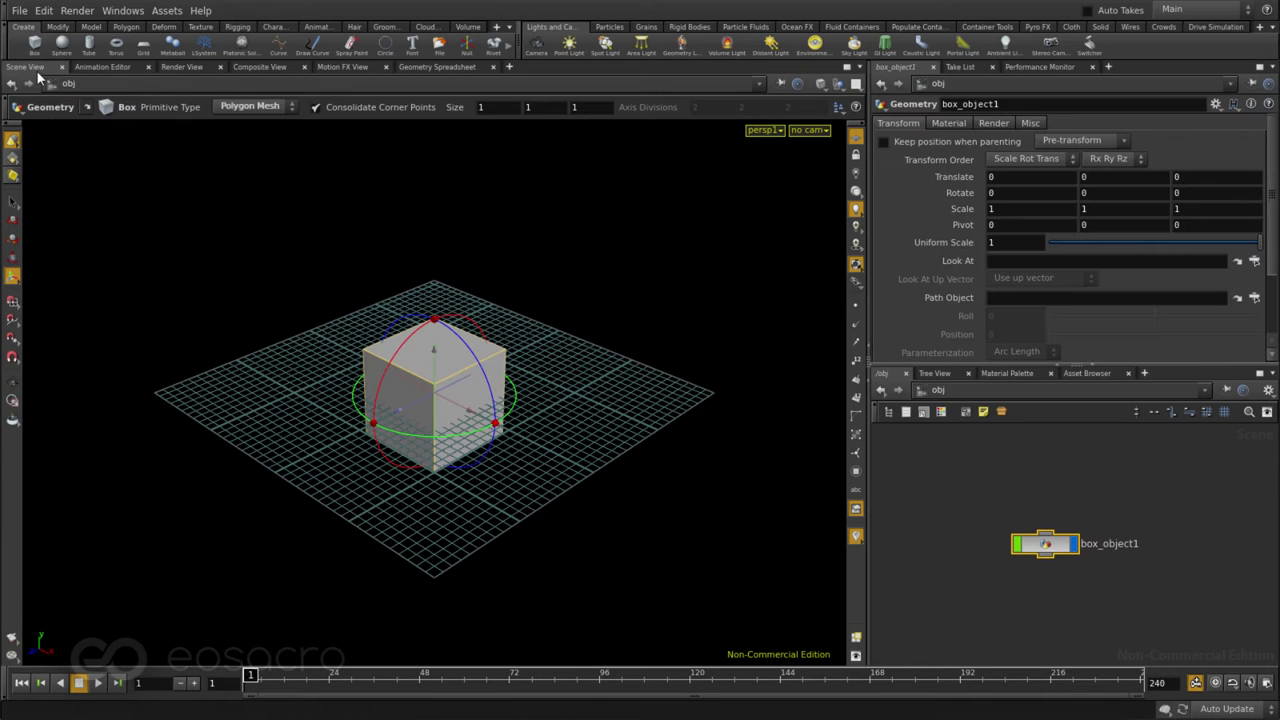
double_click(1043, 535)
left_click_drag(509, 517, 543, 486)
key("Return")
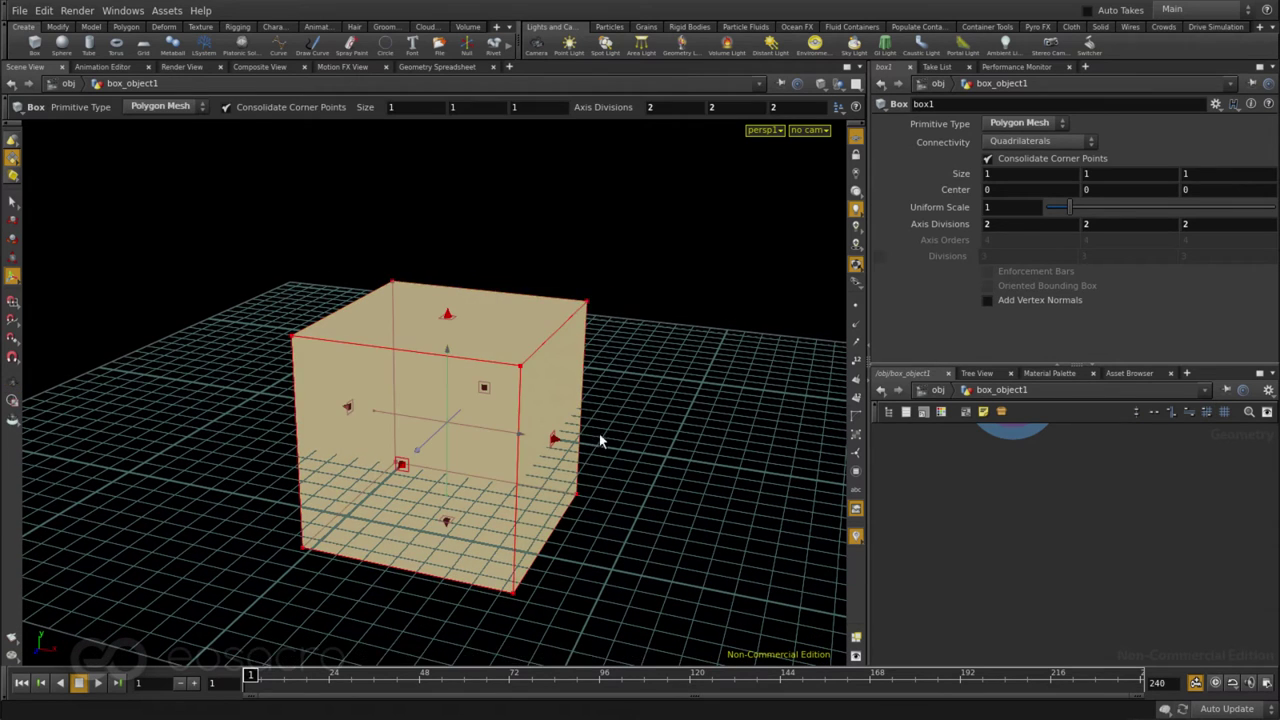
Step: Select the cube's top face
key("s")
left_click(407, 445)
left_click(458, 333)
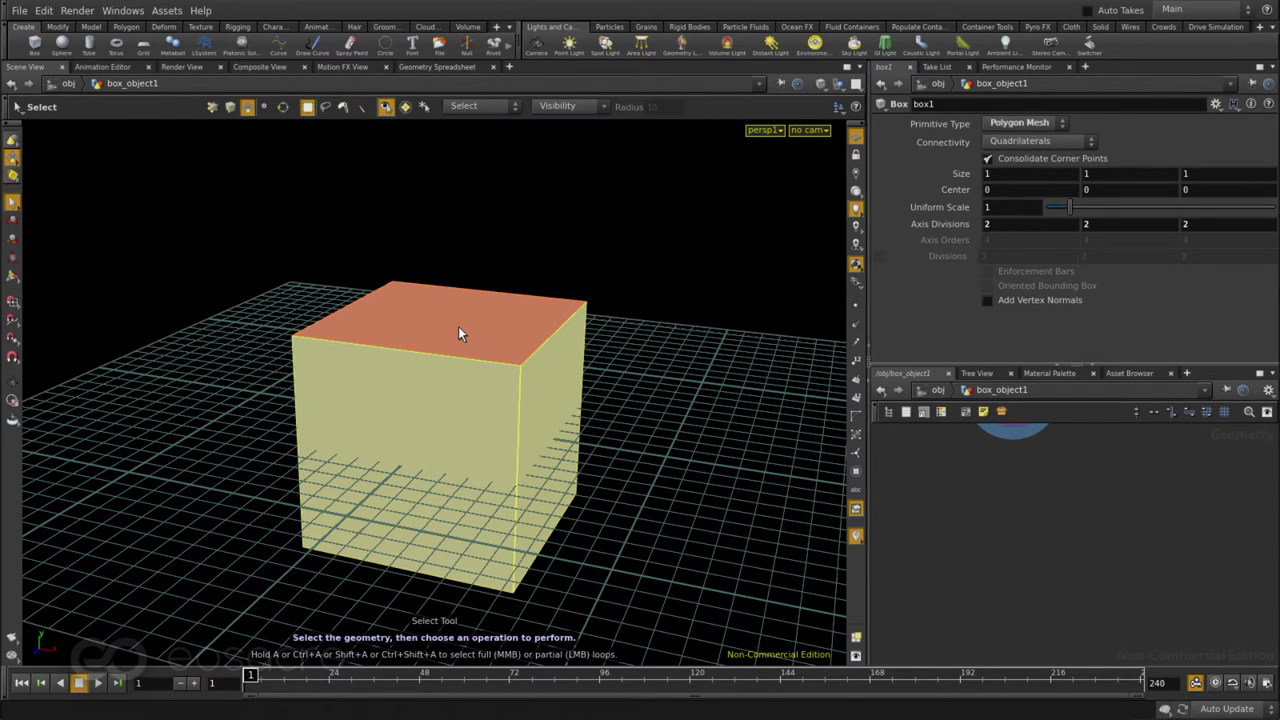
left_click(453, 448)
left_click(465, 322)
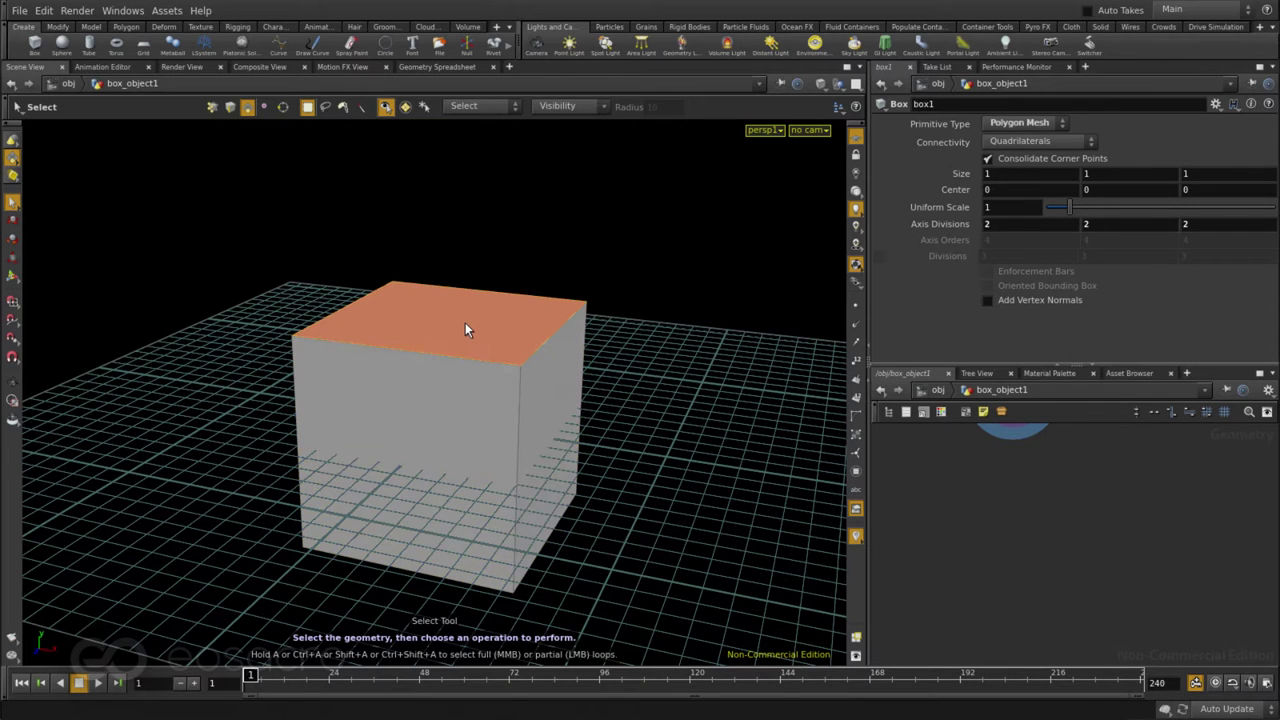
Step: Put the selected top face into a Group node with the group name select
key("Tab")
type("gr")
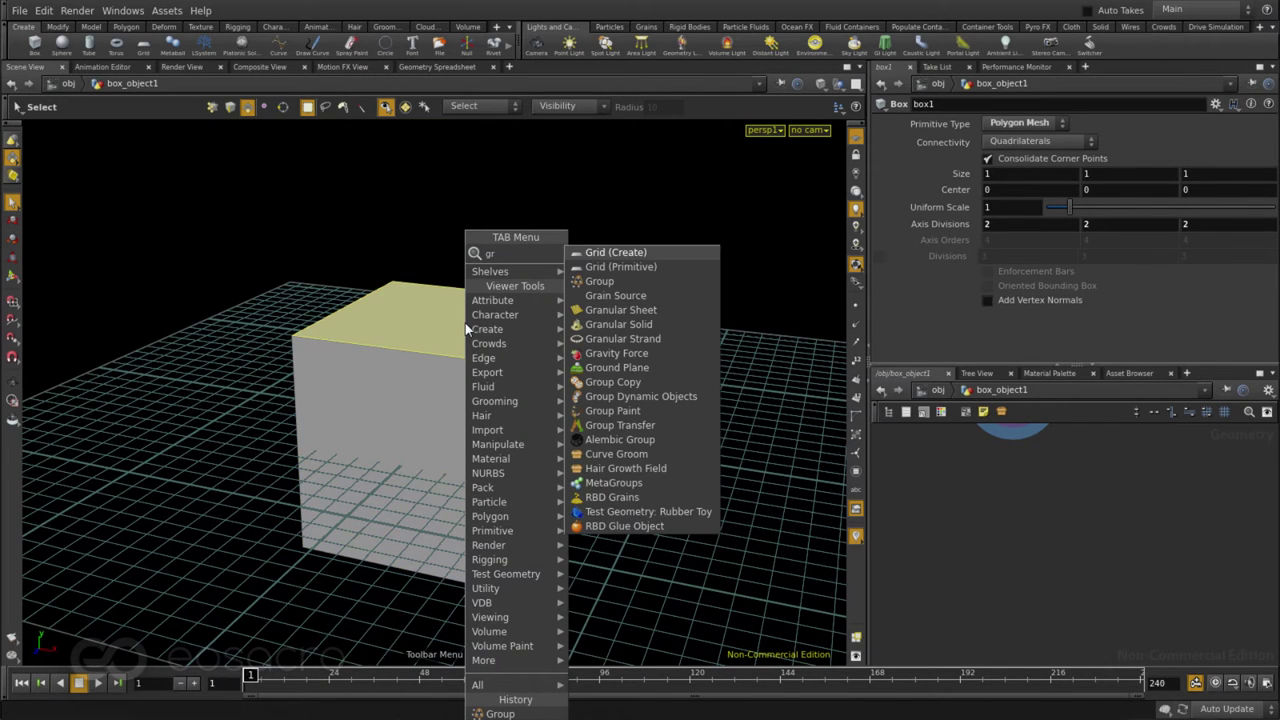
left_click(600, 282)
left_click(172, 110)
type("select")
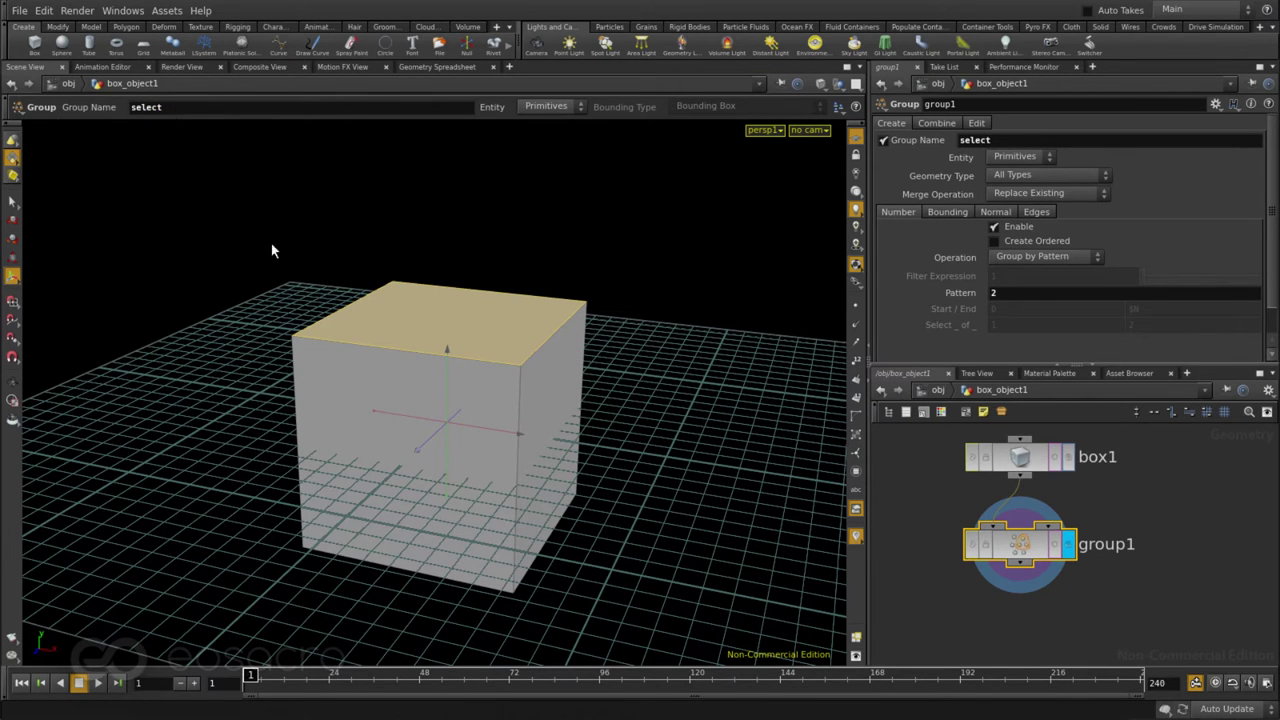
key("Escape")
left_click_drag(420, 392, 443, 408)
key("Return")
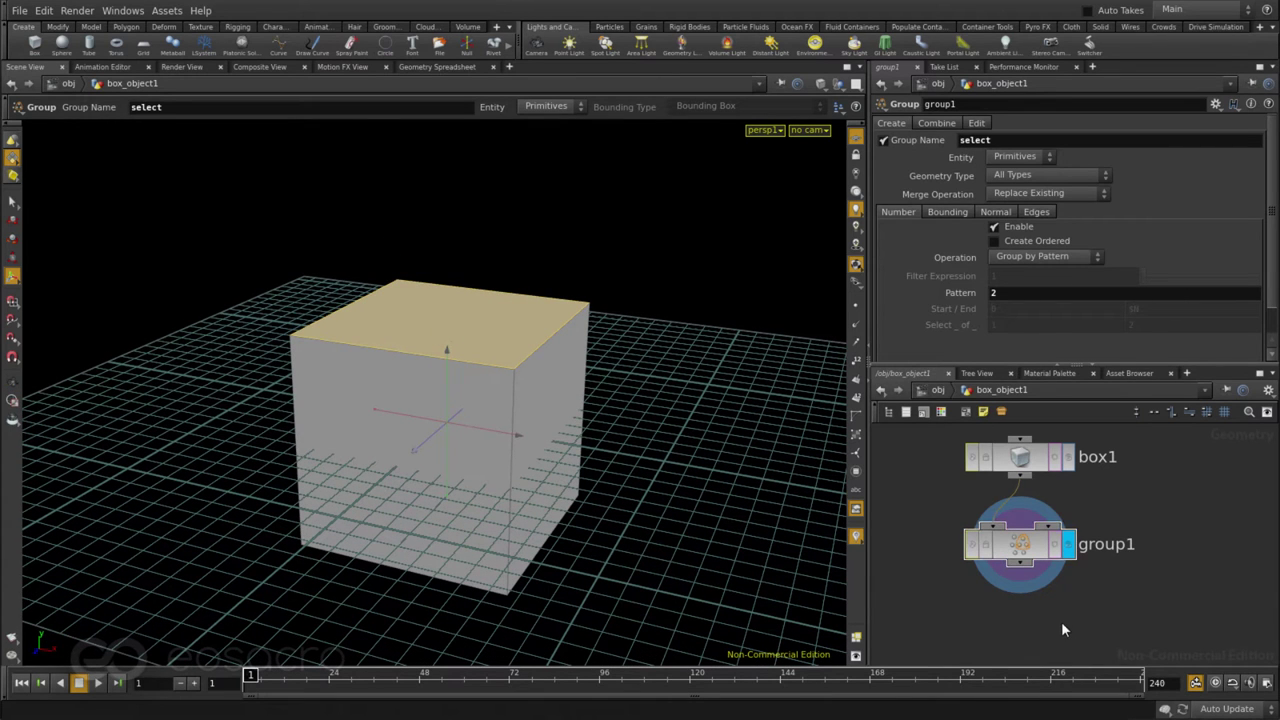
Step: Add a PolyExtrude below group1 that extrudes only the select group
key("Tab")
type("ex")
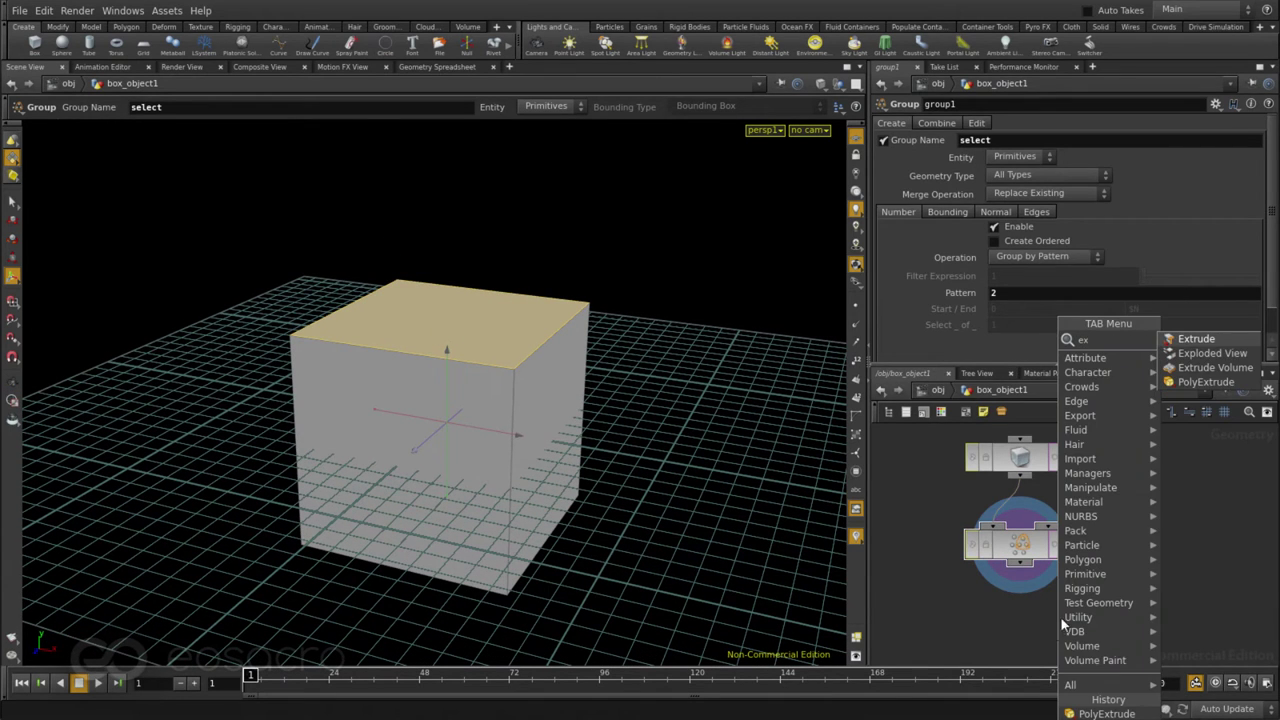
left_click(1205, 382)
left_click(1011, 631)
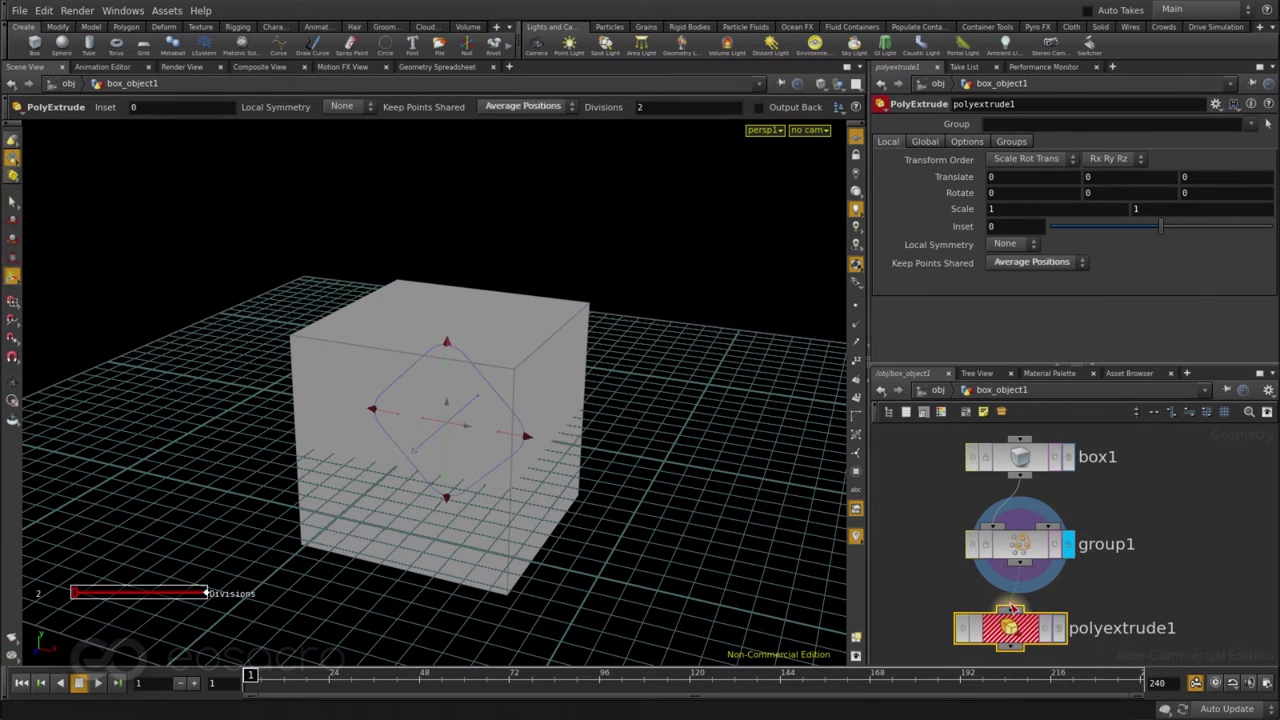
left_click(1253, 123)
left_click(1150, 152)
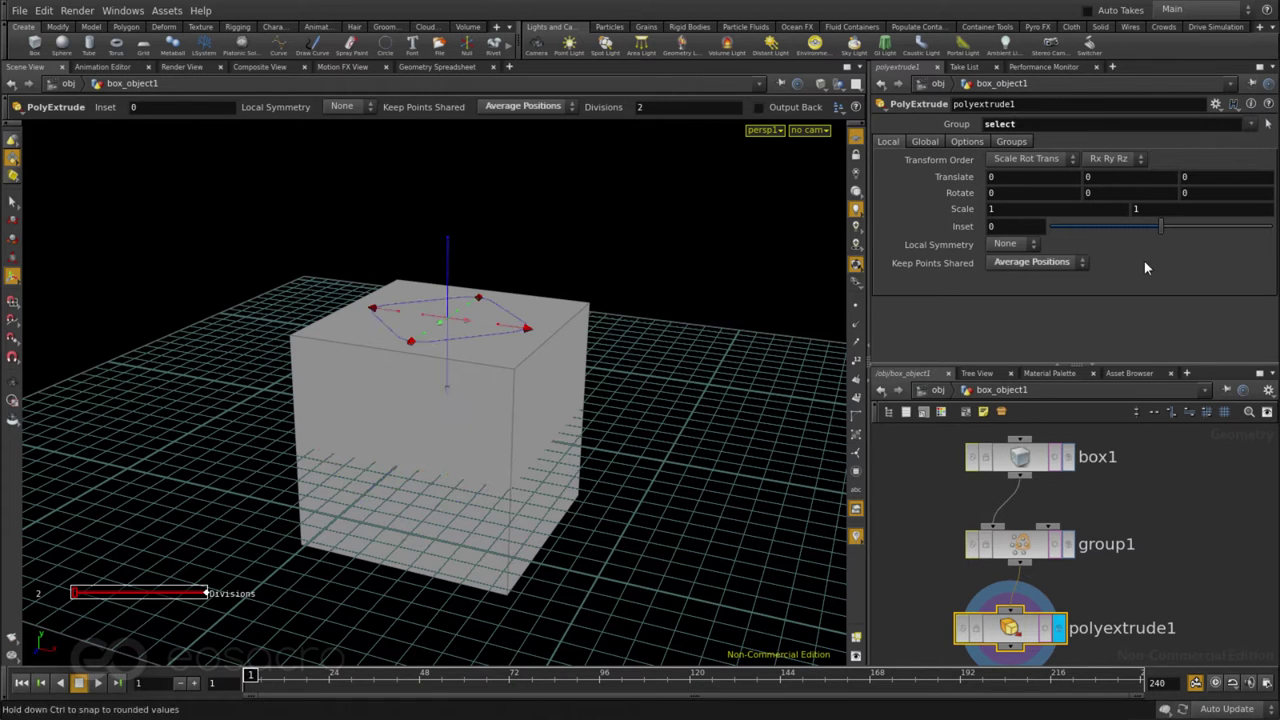
Step: Pull the top face up to Translate Z 0.891473, checking the result from several views
left_click_drag(455, 262, 454, 120)
key("Escape")
right_click_drag(642, 527, 466, 529)
key("Return")
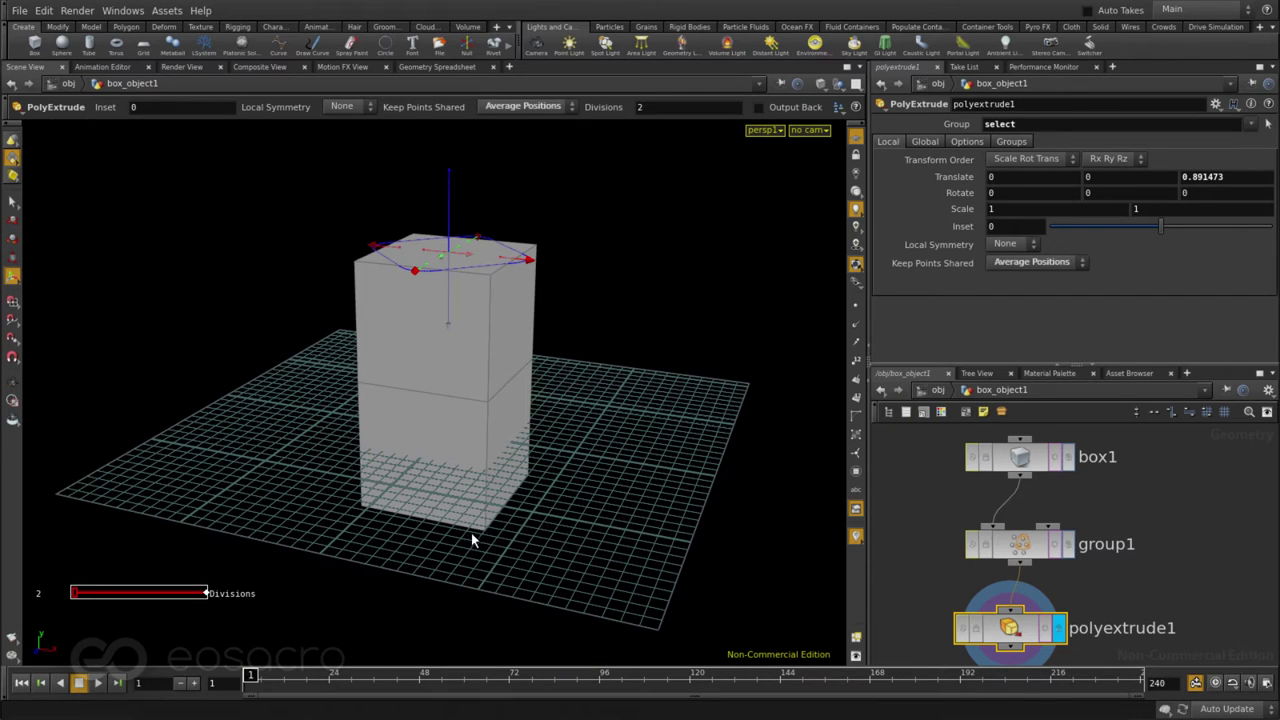
key("Escape")
left_click_drag(506, 383, 371, 410)
key("Return")
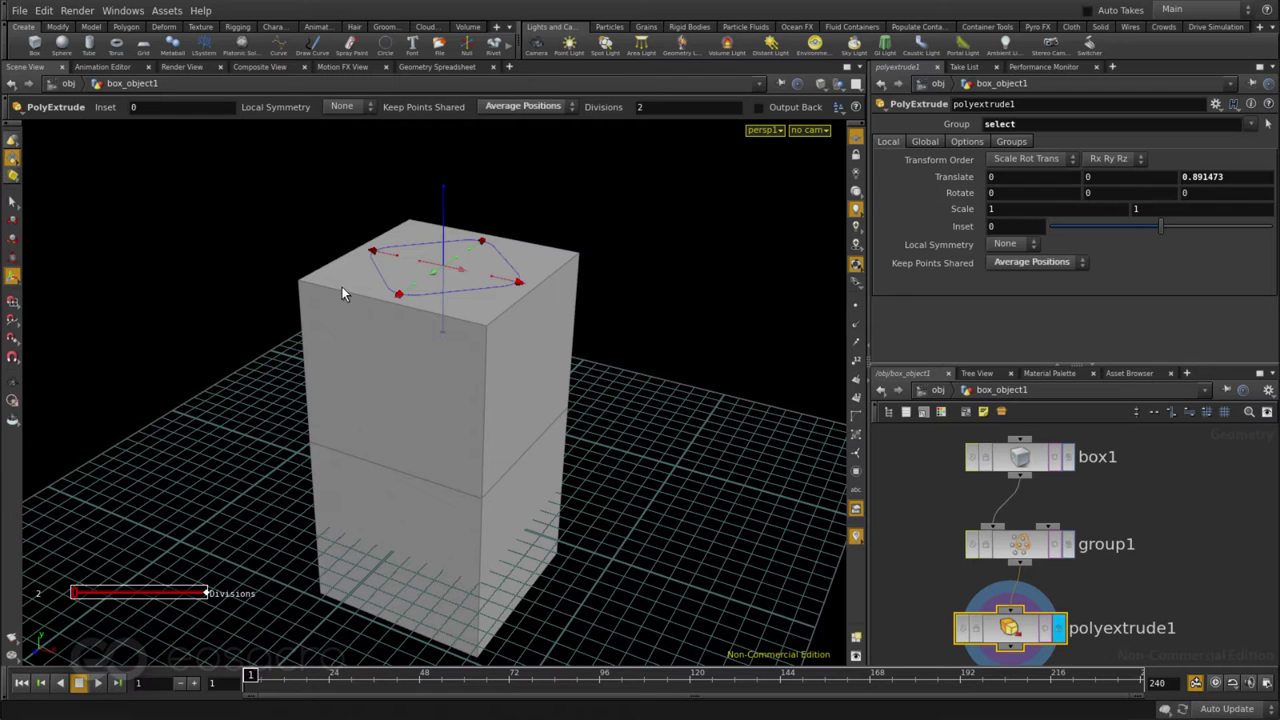
key("Escape")
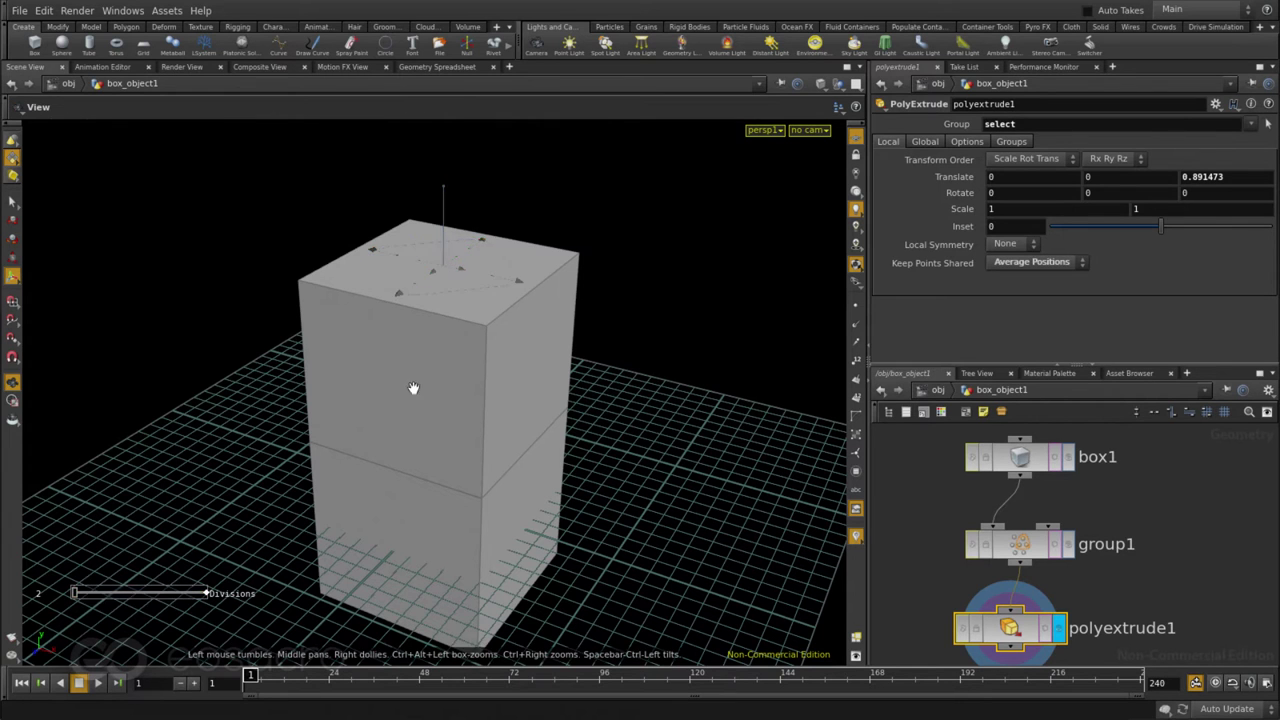
right_click_drag(571, 500, 289, 457)
key("Return")
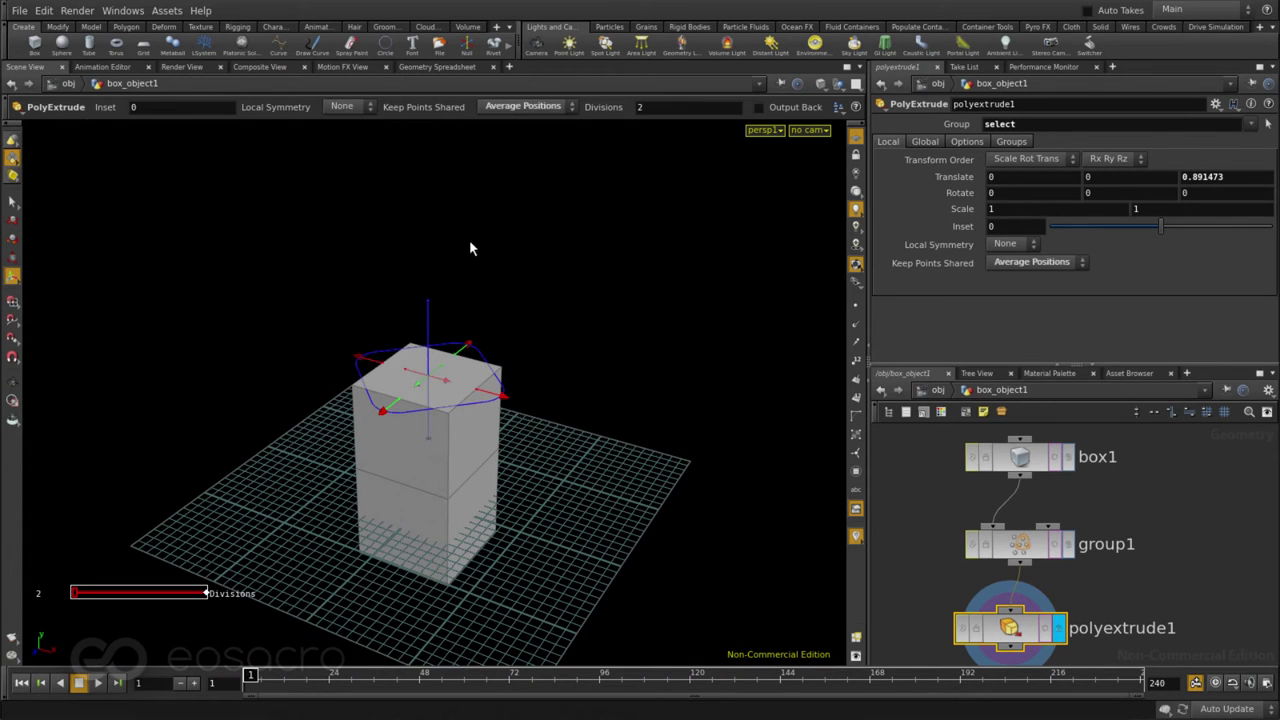
key("Escape")
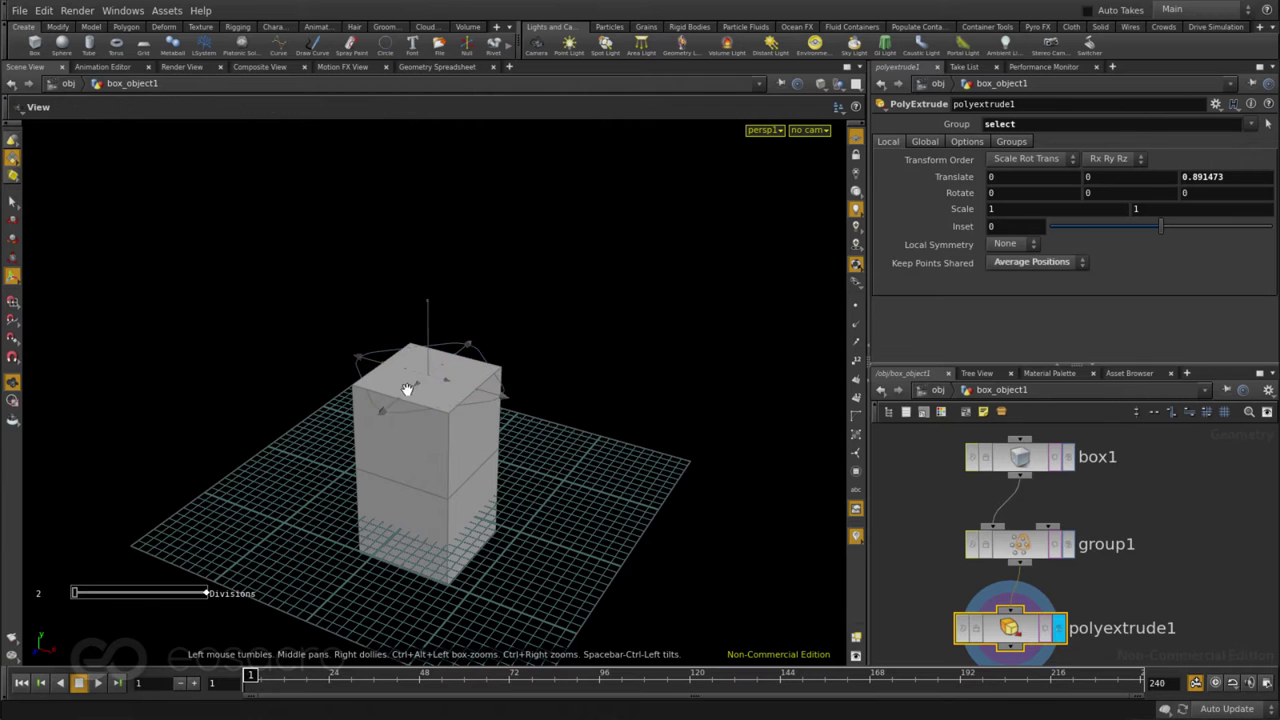
right_click_drag(480, 450, 906, 577)
Step: Paste a copy as polyextrude2 below polyextrude1, reusing the select group
key("Return")
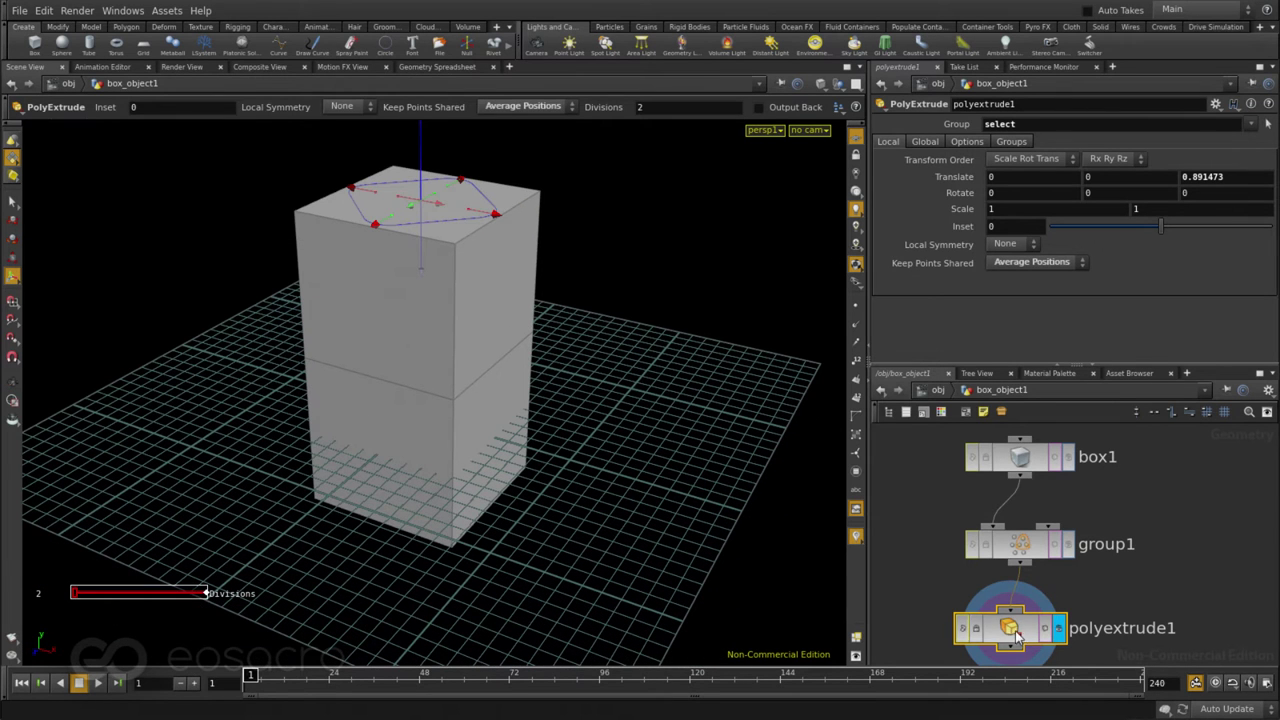
scroll(984, 455, "down", 3)
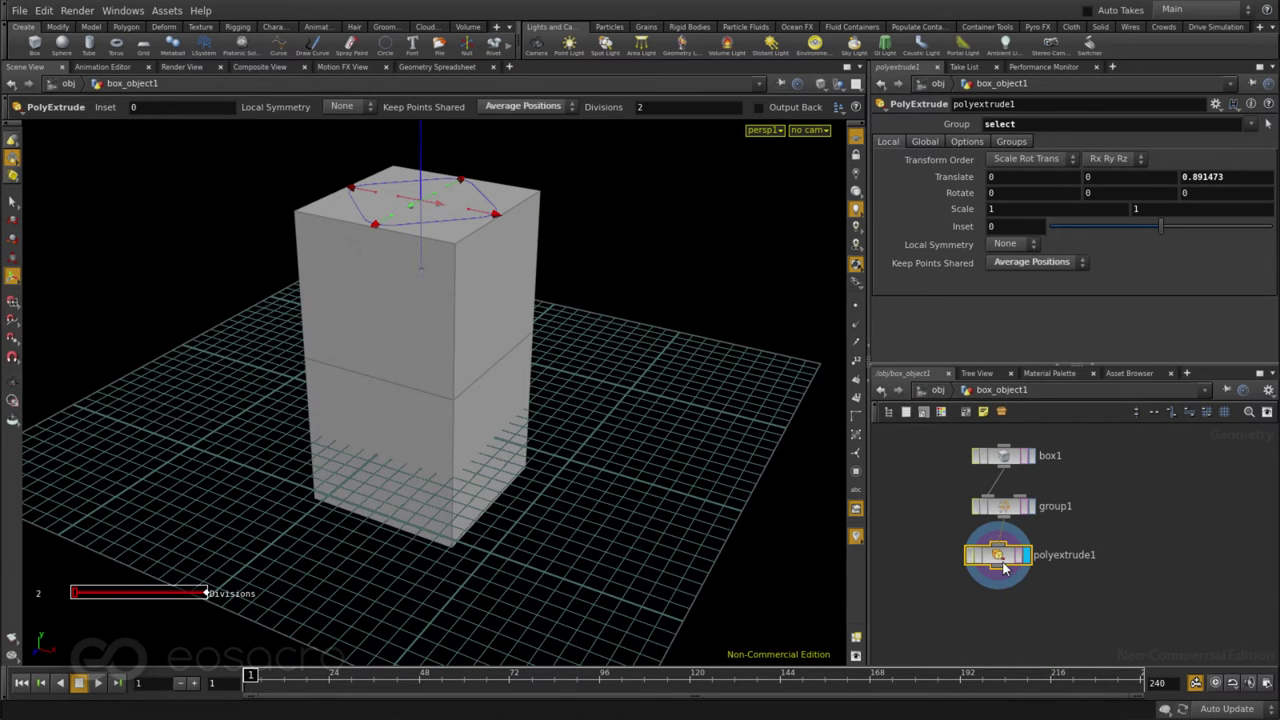
key("ctrl+v")
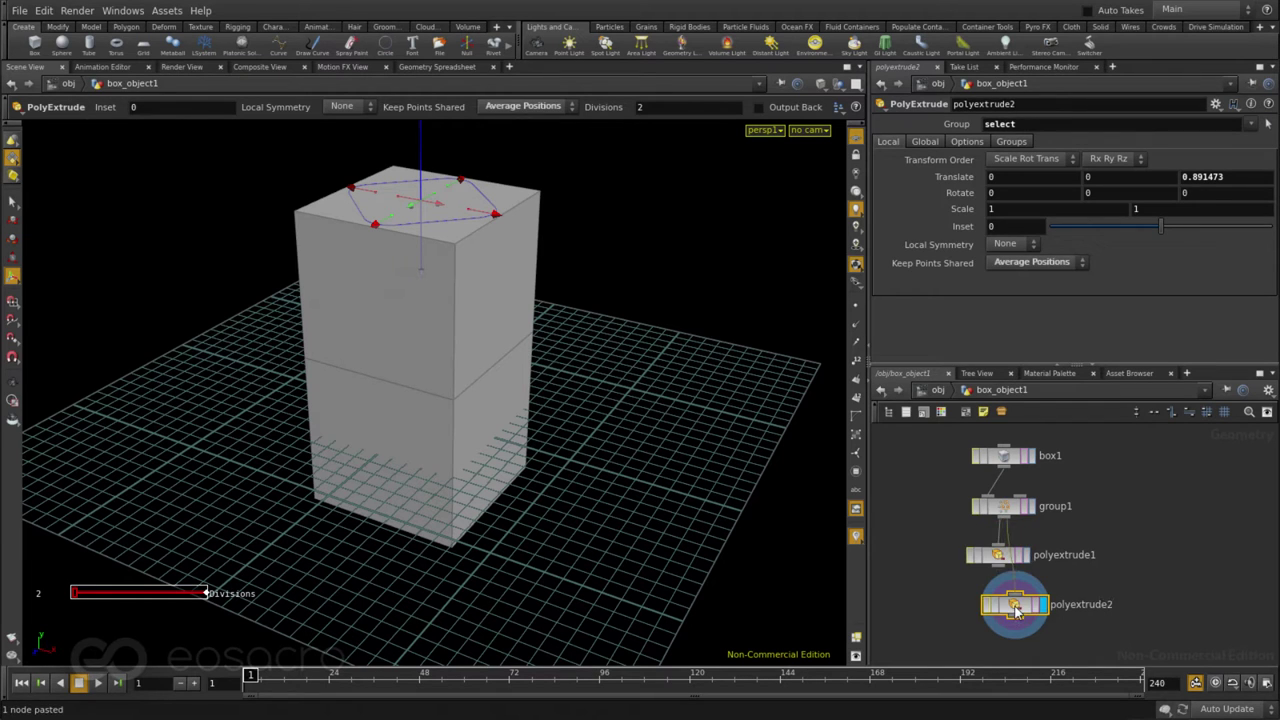
left_click(1006, 585)
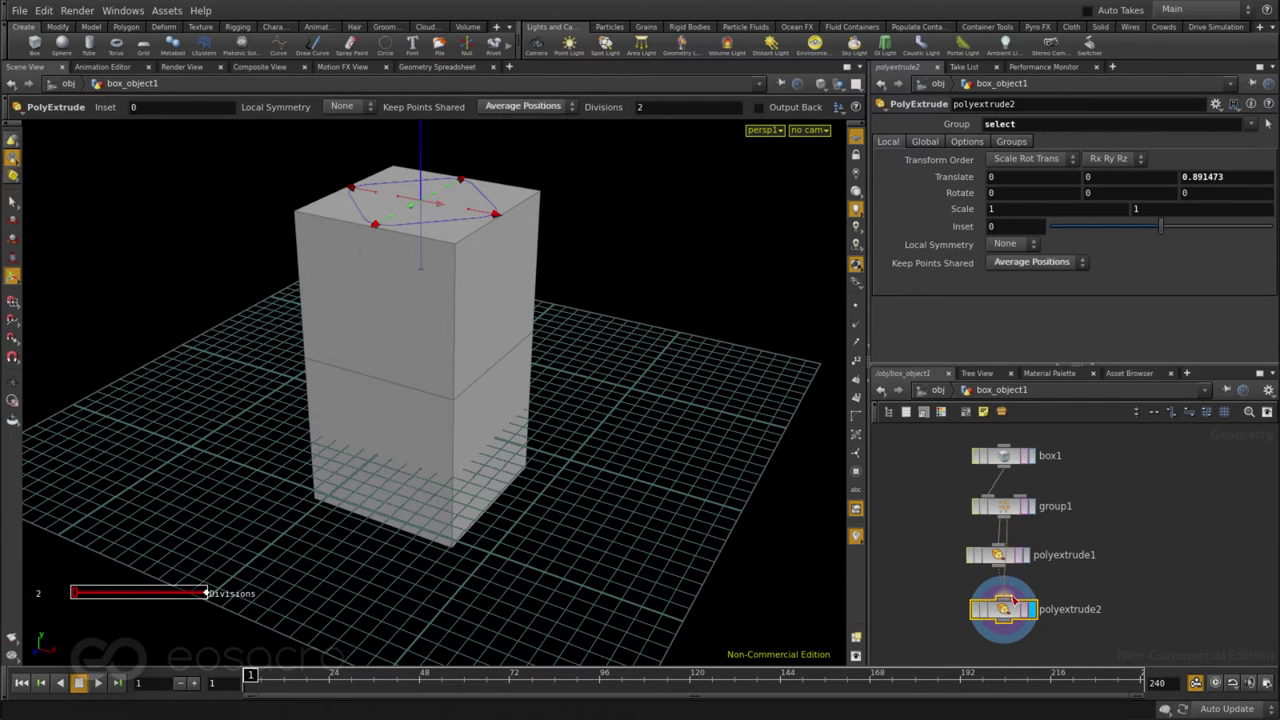
left_click_drag(381, 510, 322, 513)
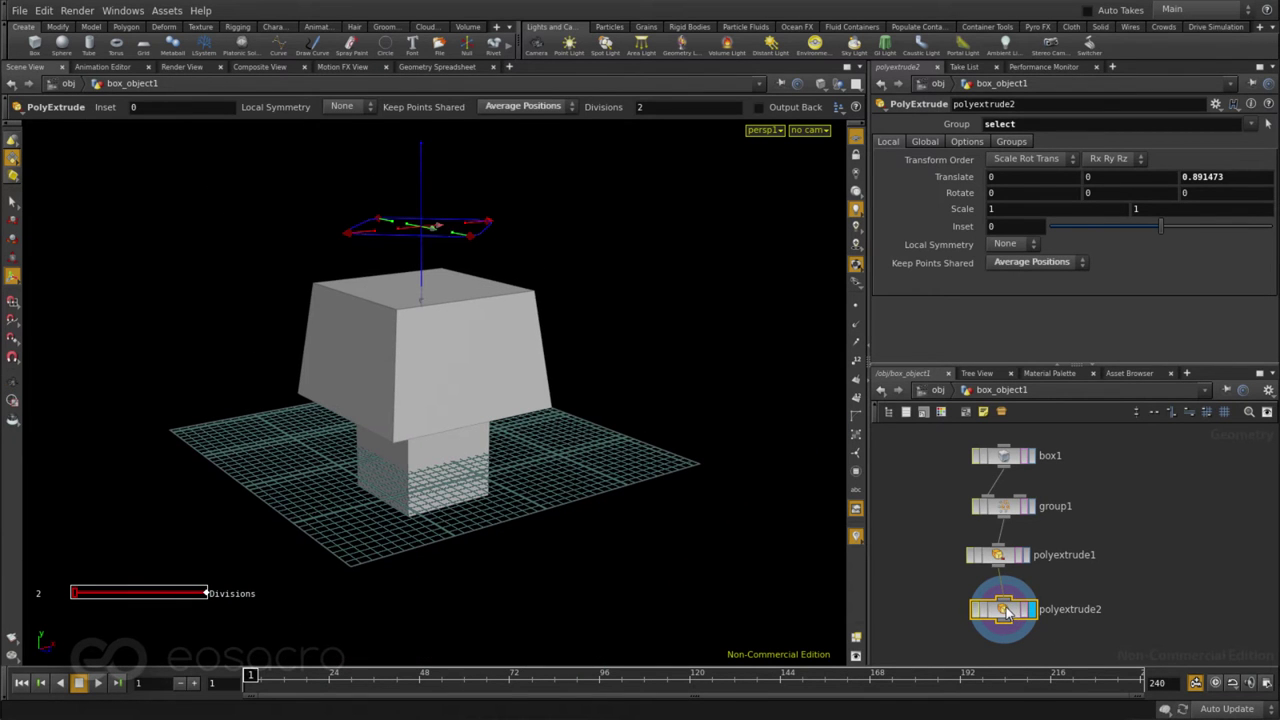
scroll(1007, 611, "up", 4)
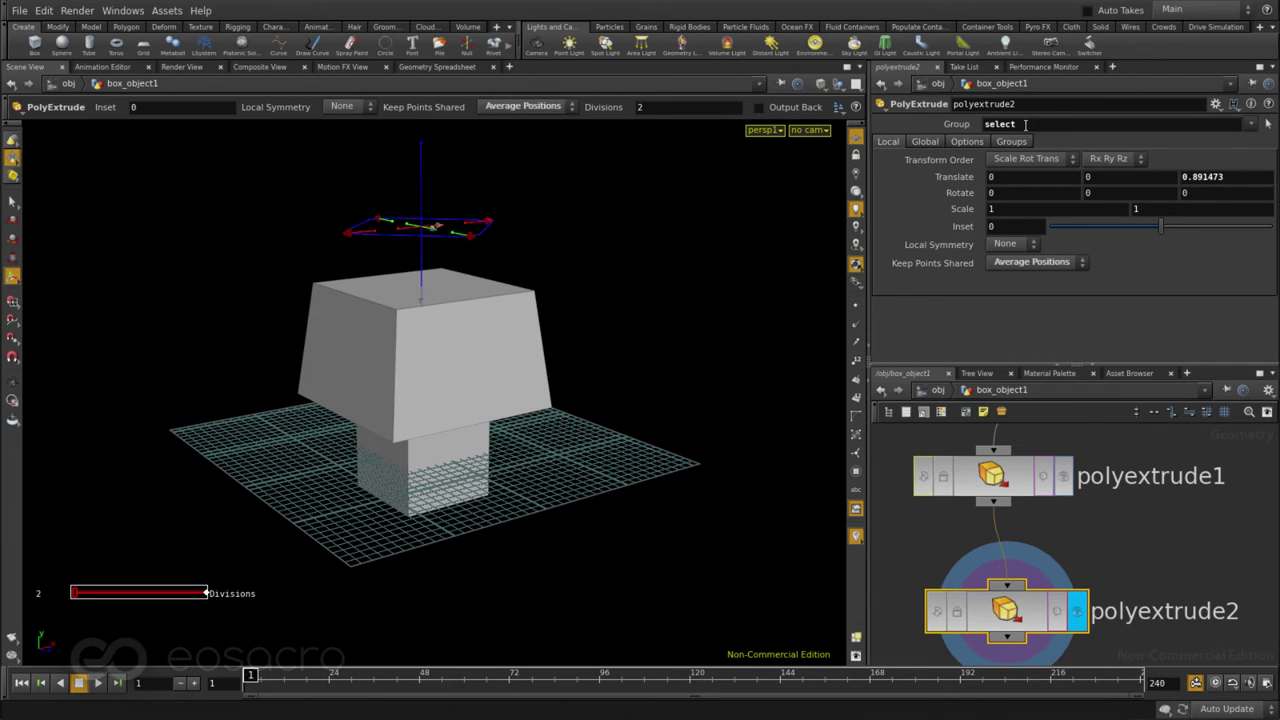
left_click_drag(1027, 124, 981, 140)
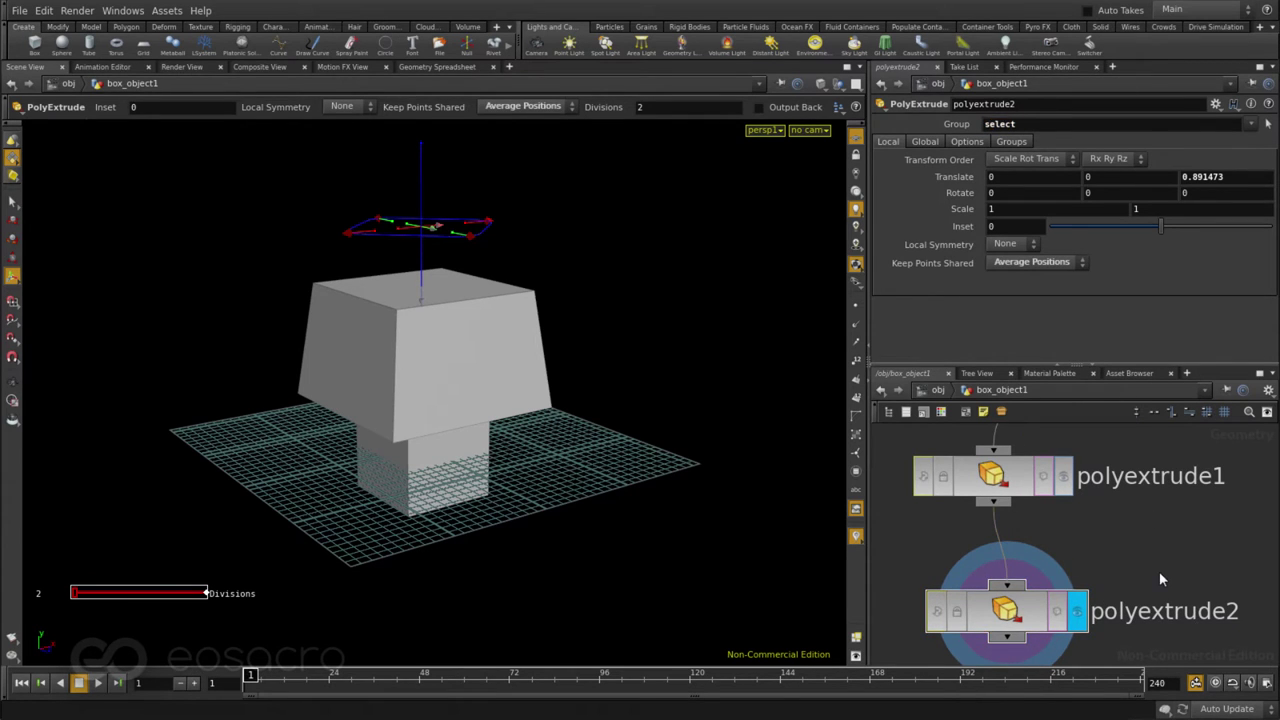
scroll(1077, 612, "down", 3)
scroll(1069, 500, "up", 2)
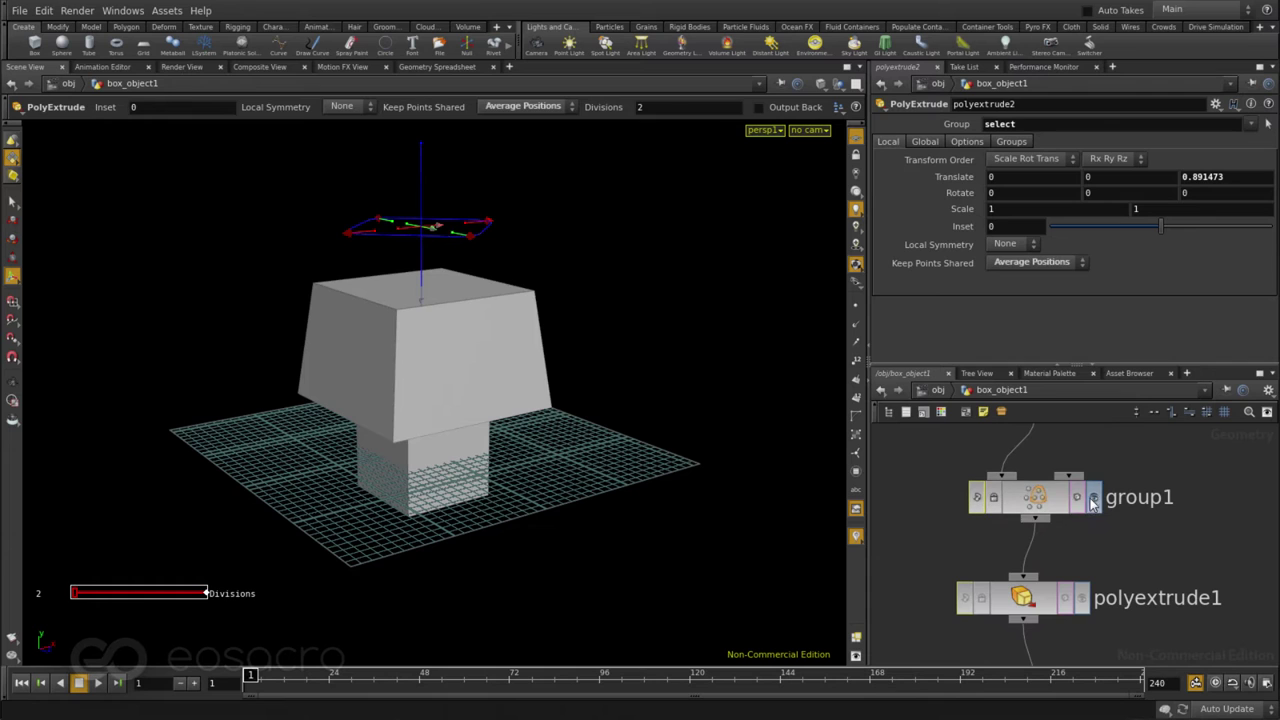
Step: Inspect the geometry and group info of group1 and polyextrude1
left_click(1088, 497)
left_click(1047, 508)
middle_click_drag(1037, 512, 1148, 527)
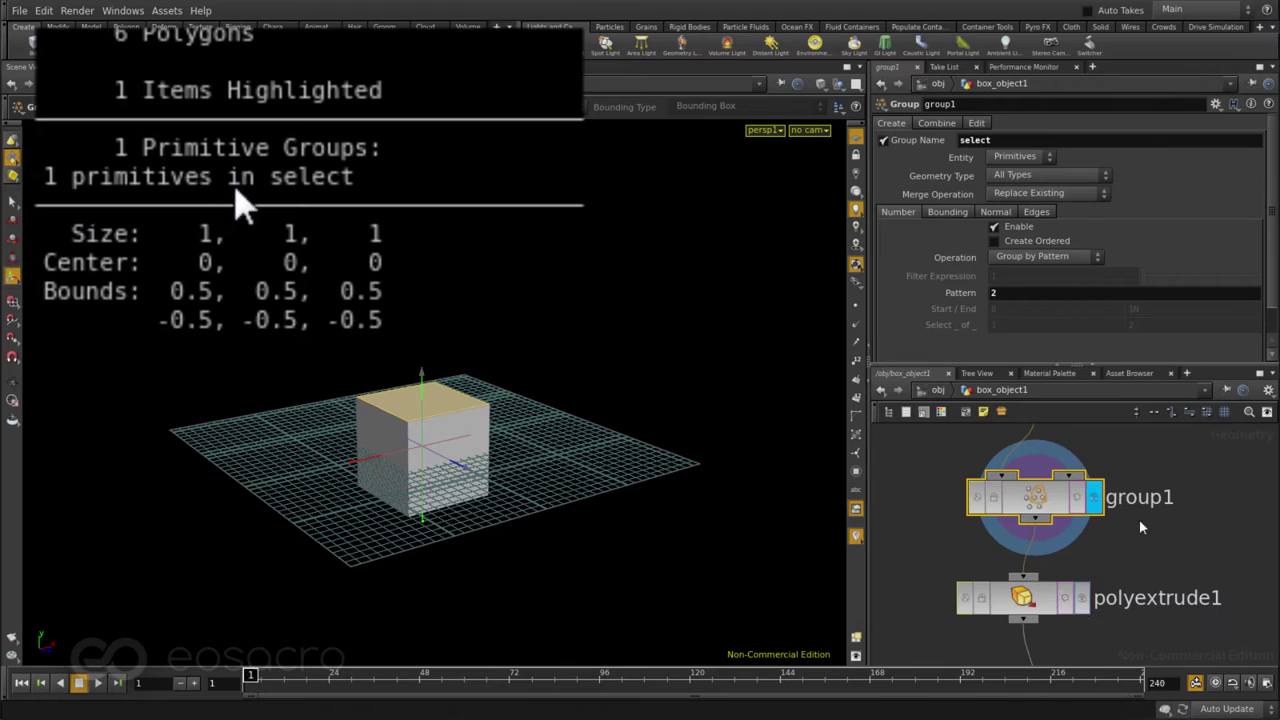
left_click(1050, 604)
middle_click_drag(1038, 607, 1153, 527)
Step: Set the display flag on polyextrude1 to show the tall two-part box
left_click_drag(563, 523, 440, 398)
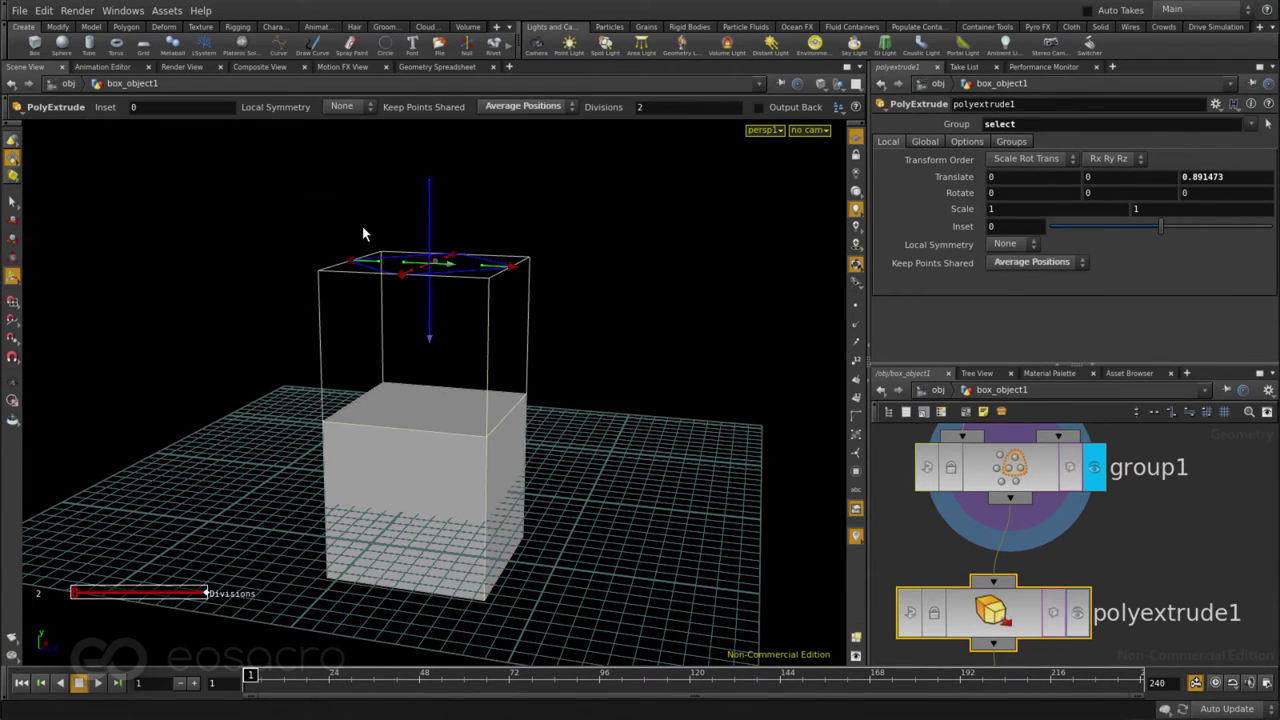
left_click_drag(481, 264, 560, 325)
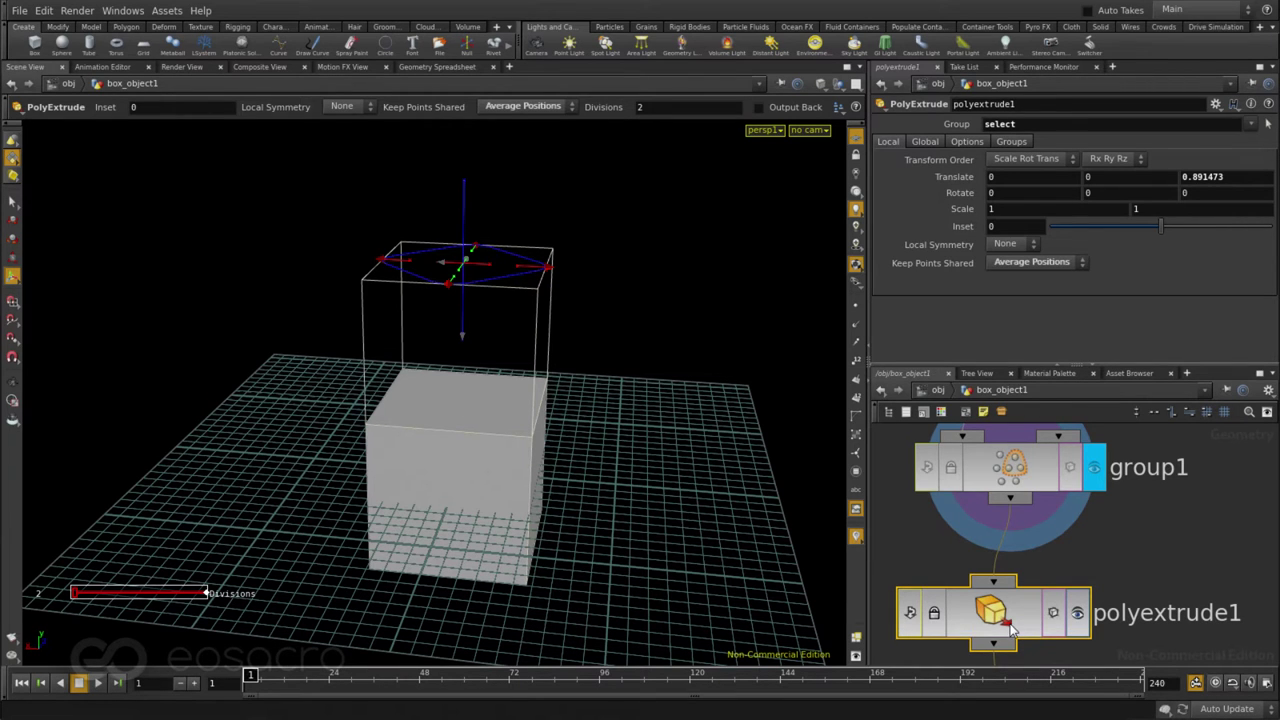
left_click(1078, 612)
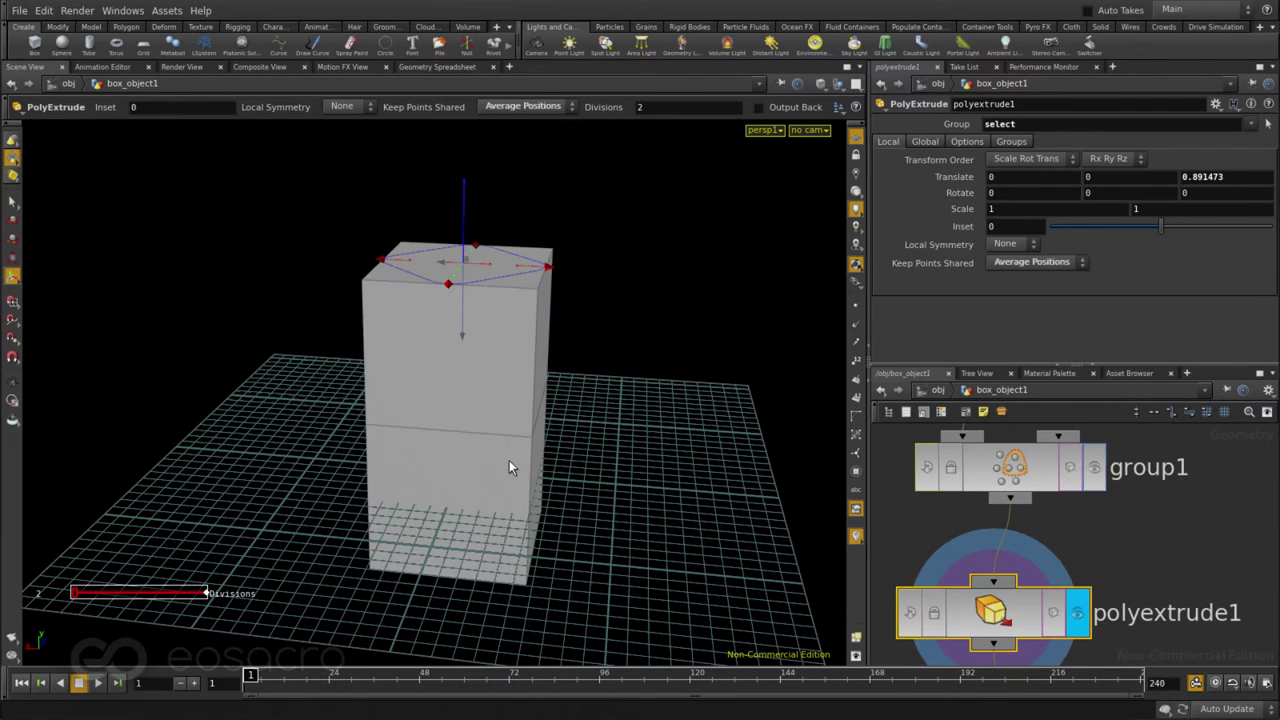
left_click_drag(518, 378, 446, 389)
Step: Select the tall box's top face and the faces of its upper section
key("s")
left_click(480, 258)
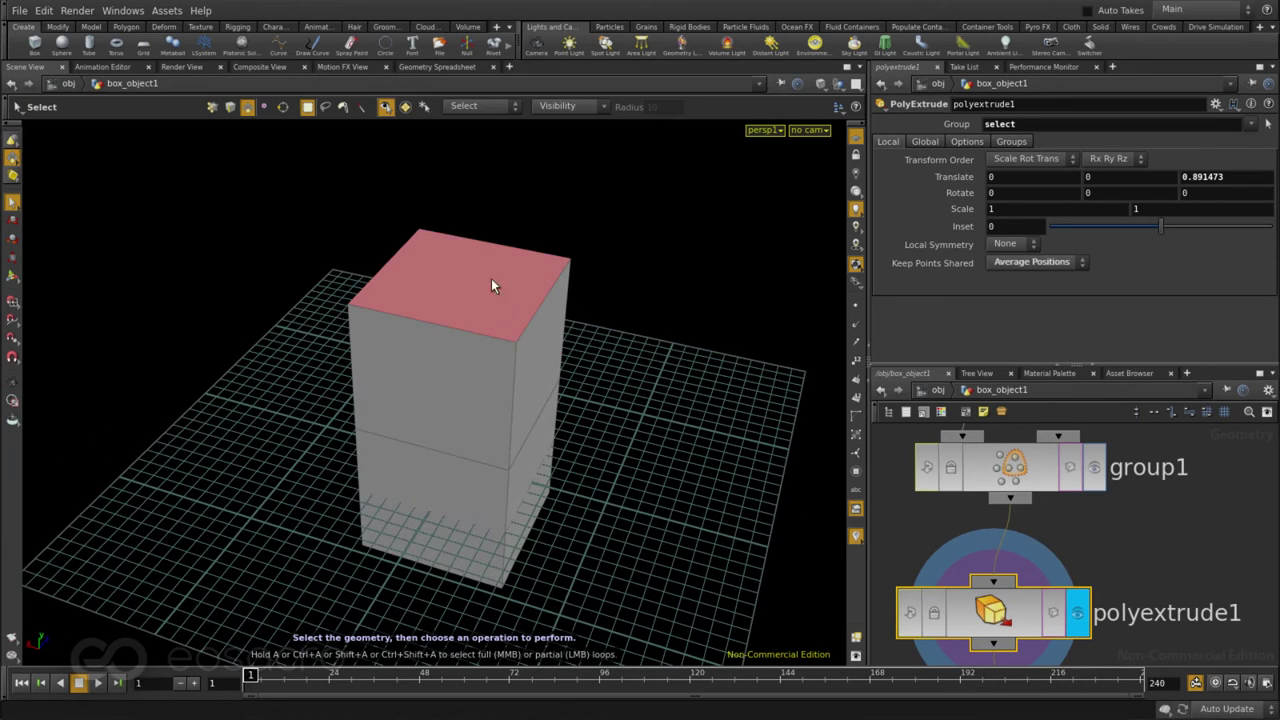
left_click(469, 257)
key("space")
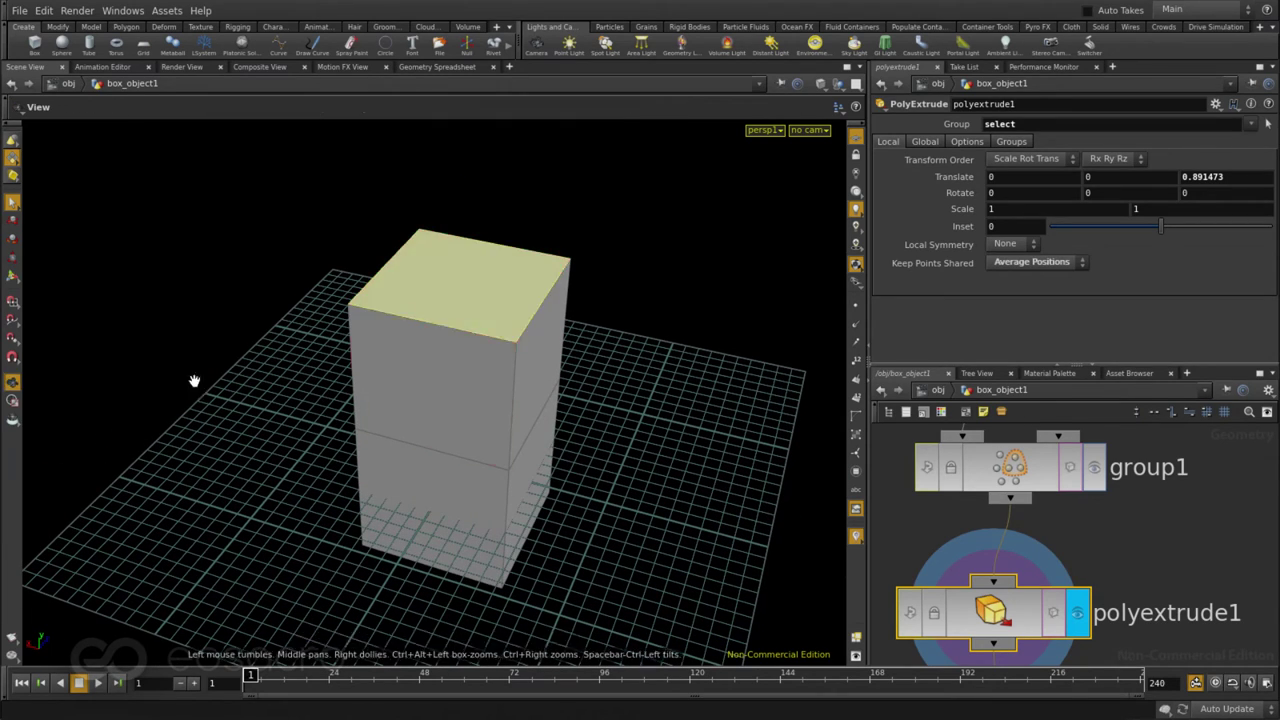
left_click_drag(214, 374, 600, 350)
key("space")
left_click_drag(672, 371, 400, 394)
left_click_drag(454, 361, 480, 400)
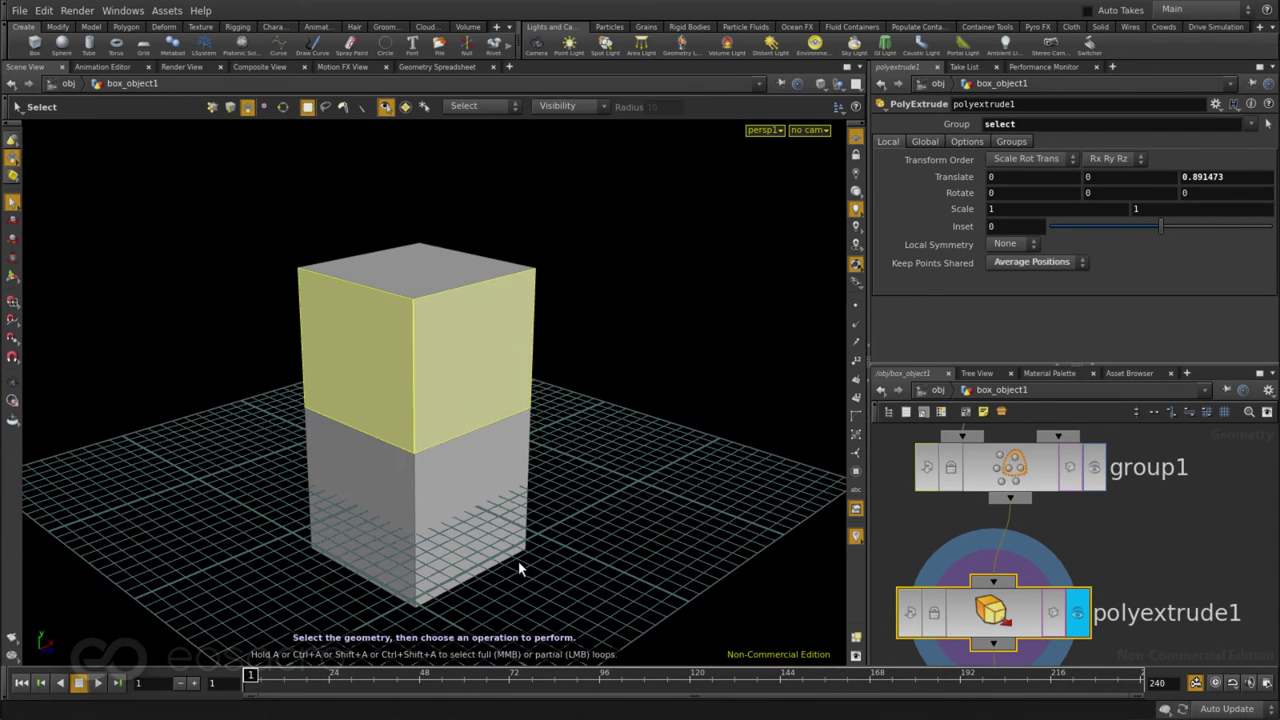
Step: Delete polyextrude2 and enable polyextrude1's output groups with Front Group named select
left_click(668, 510)
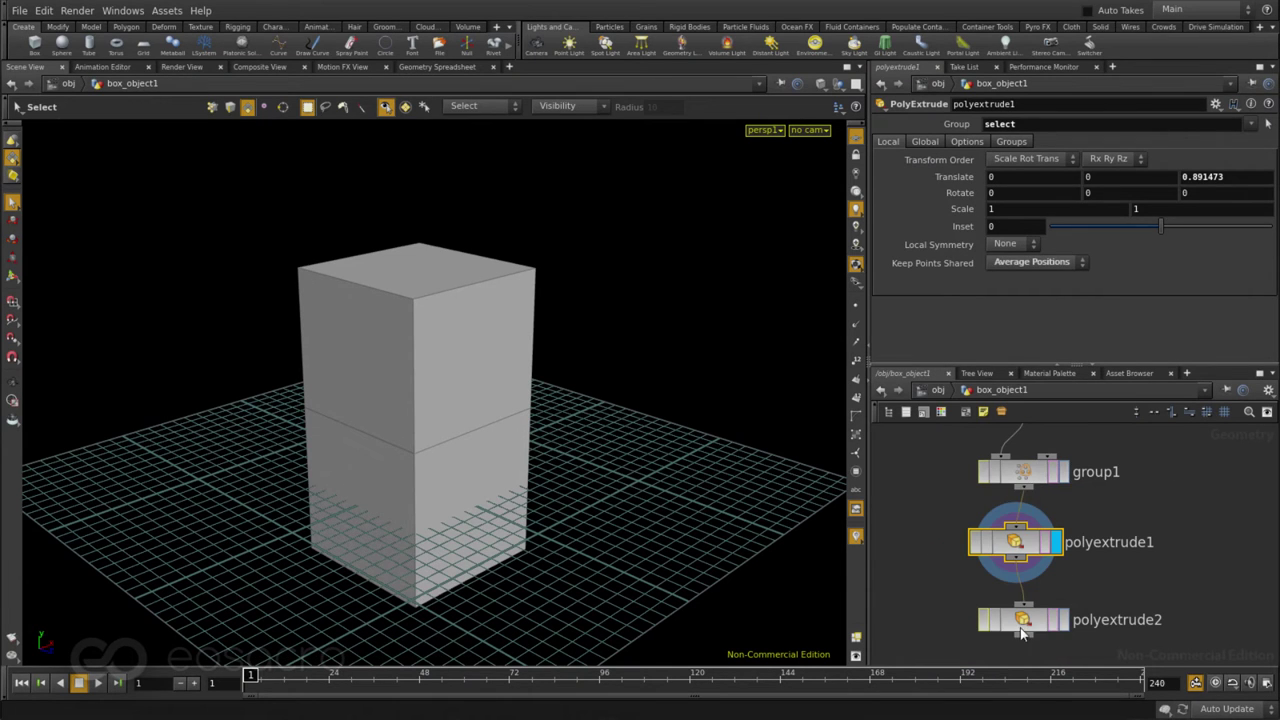
key("Delete")
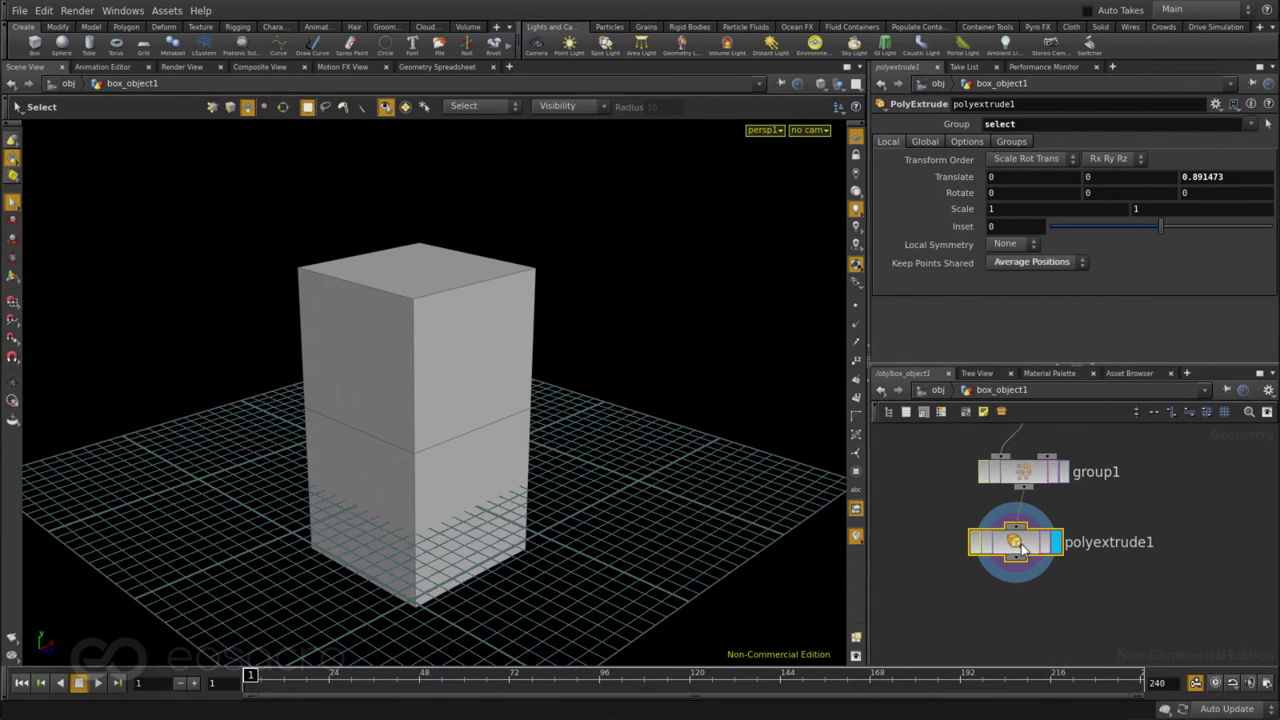
left_click(1008, 141)
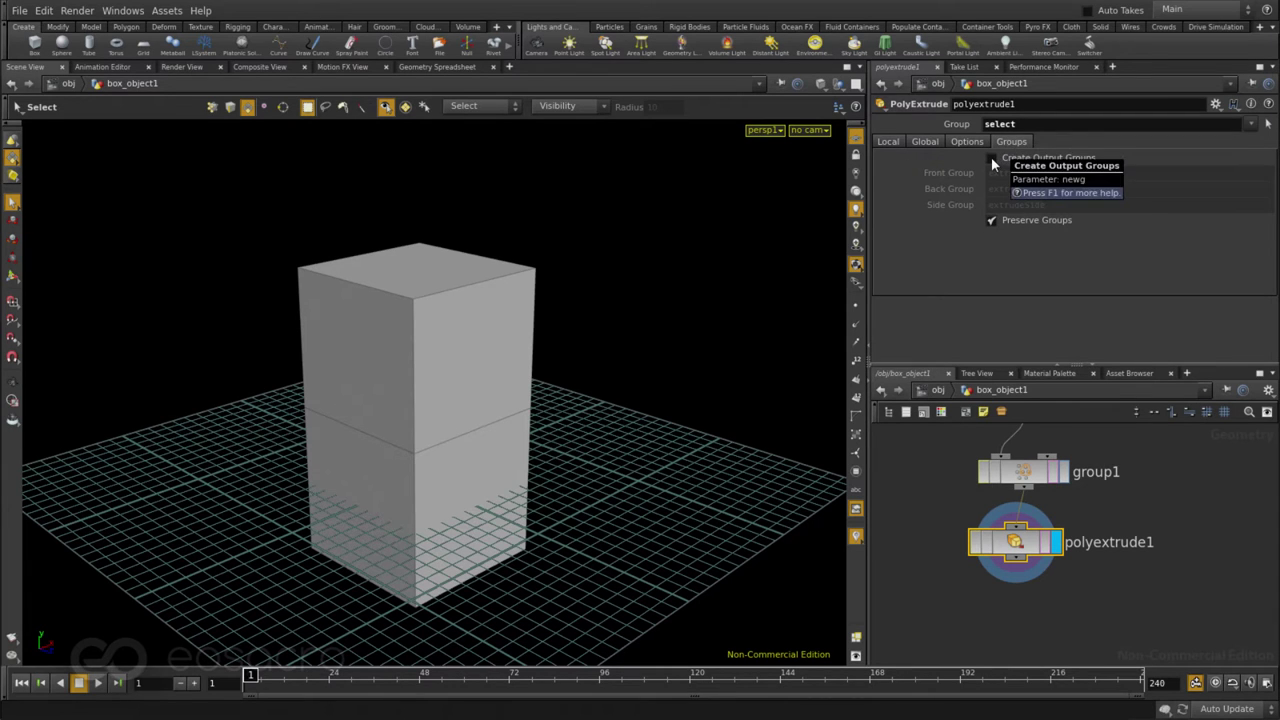
left_click(991, 158)
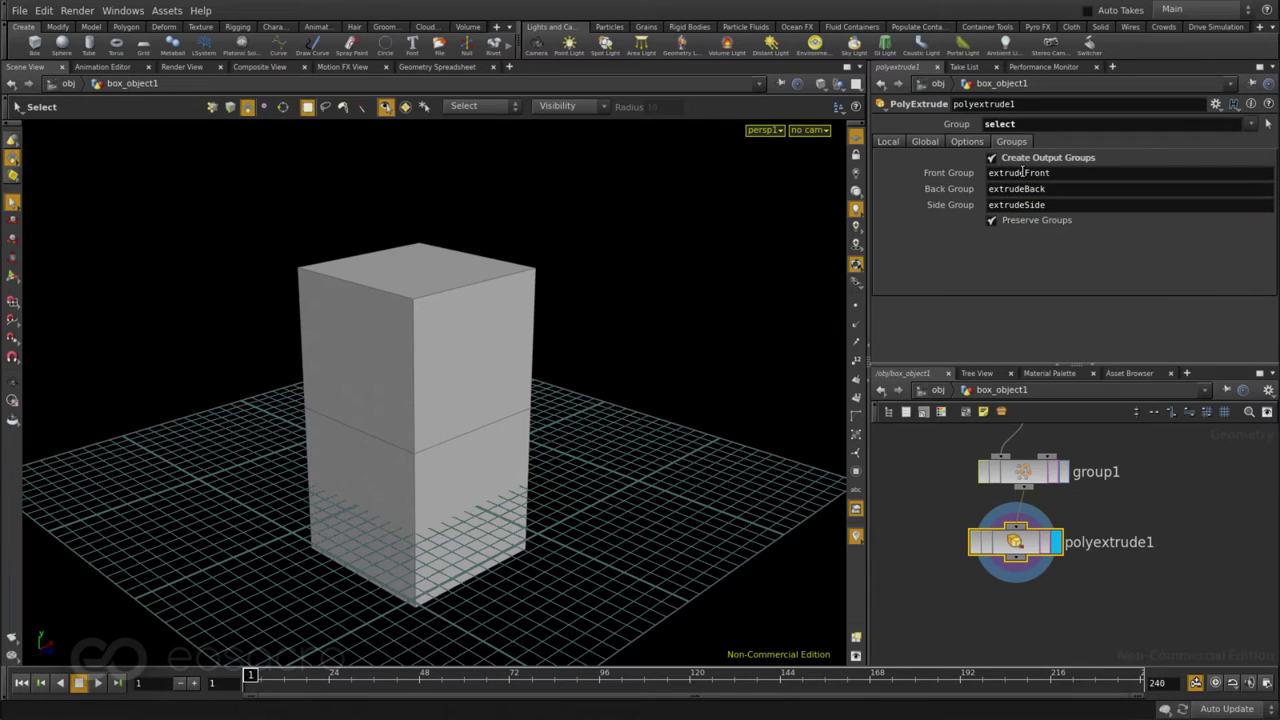
double_click(1022, 172)
type("select")
Step: Clear polyextrude1's Back Group and Side Group names so only select remains
middle_click(1020, 548)
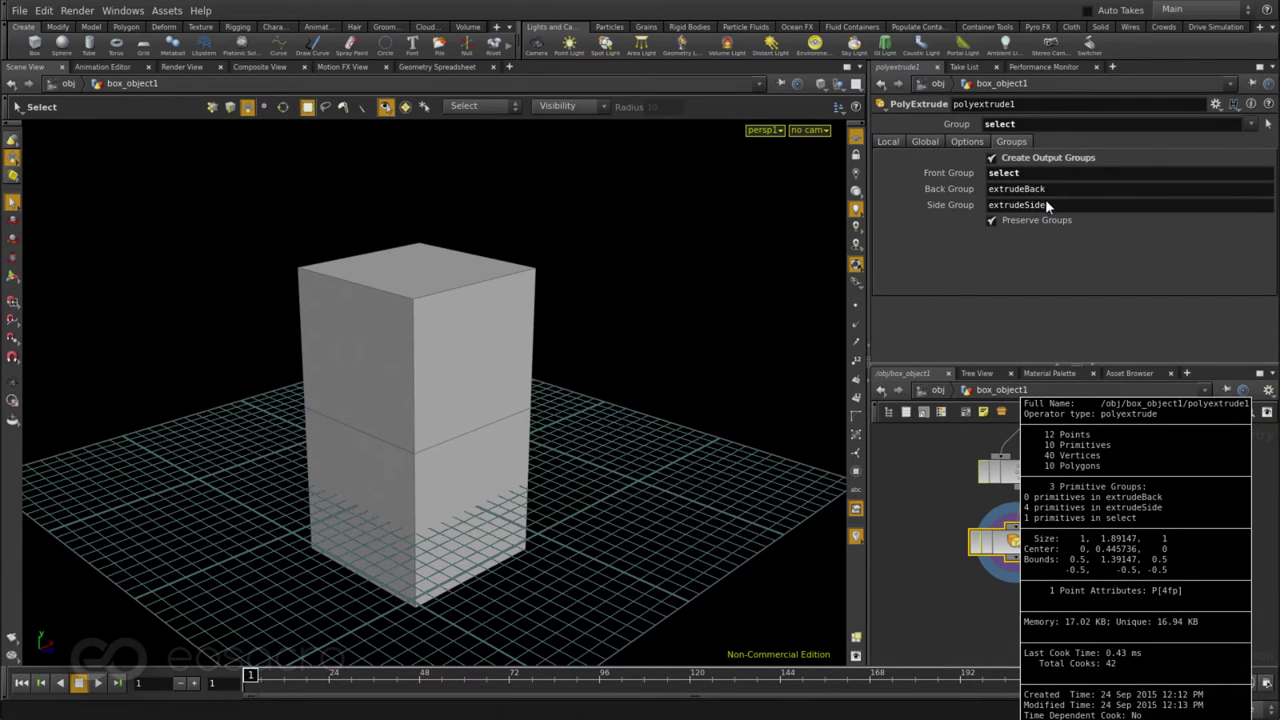
double_click(1086, 192)
key("BackSpace")
key("Tab")
key("BackSpace")
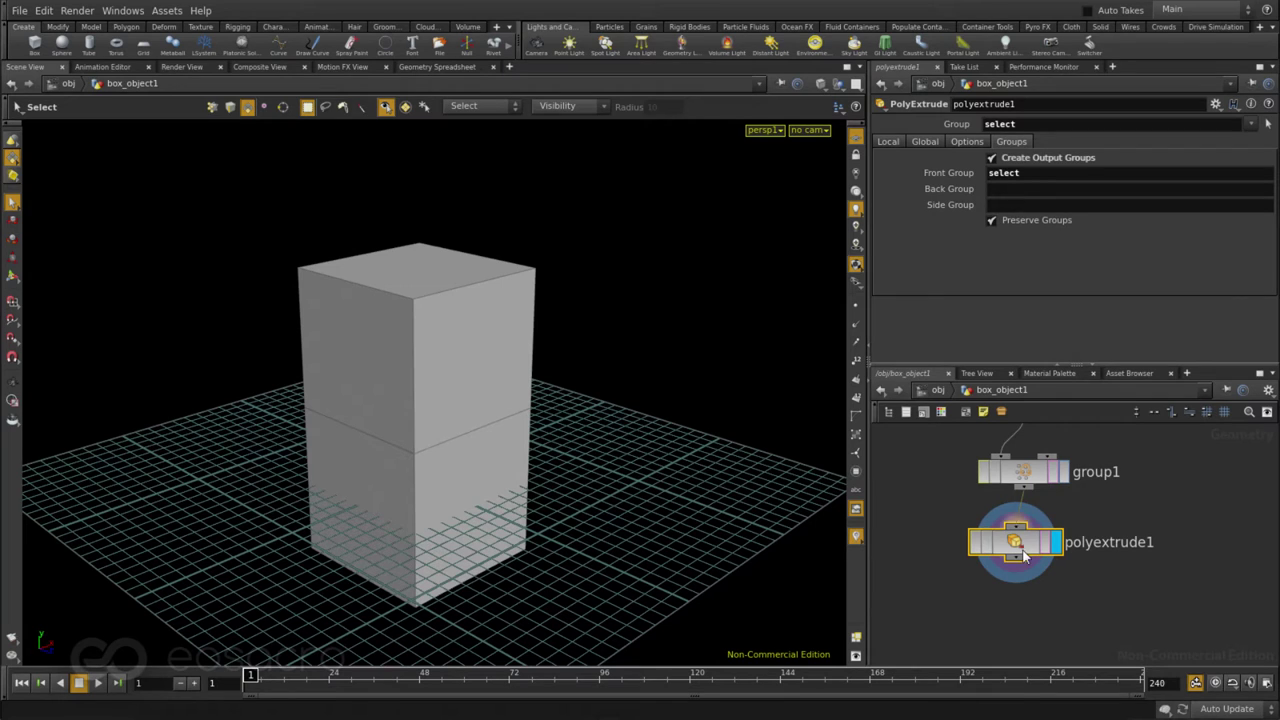
middle_click_drag(1022, 543, 1087, 528)
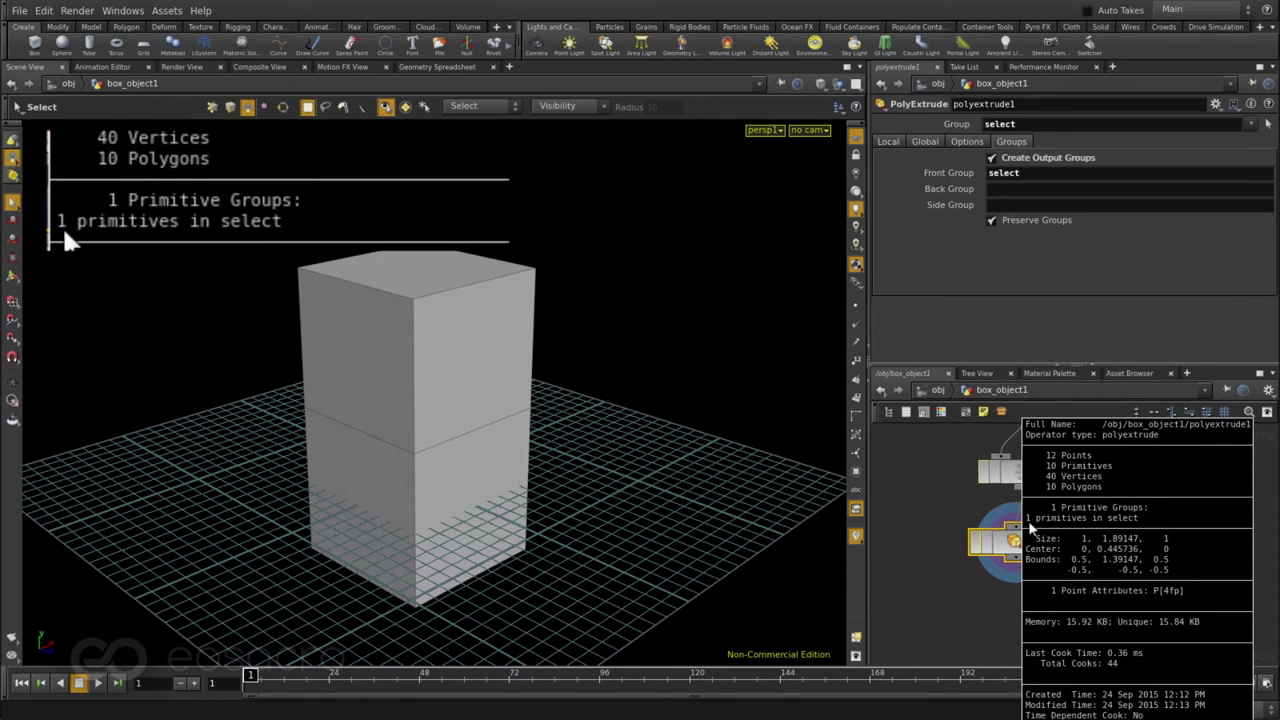
middle_click_drag(1122, 527, 1123, 540)
Step: Paste a test copy of polyextrude1, inspect the taller box, then delete the copy
left_click(1014, 543)
key("ctrl+v")
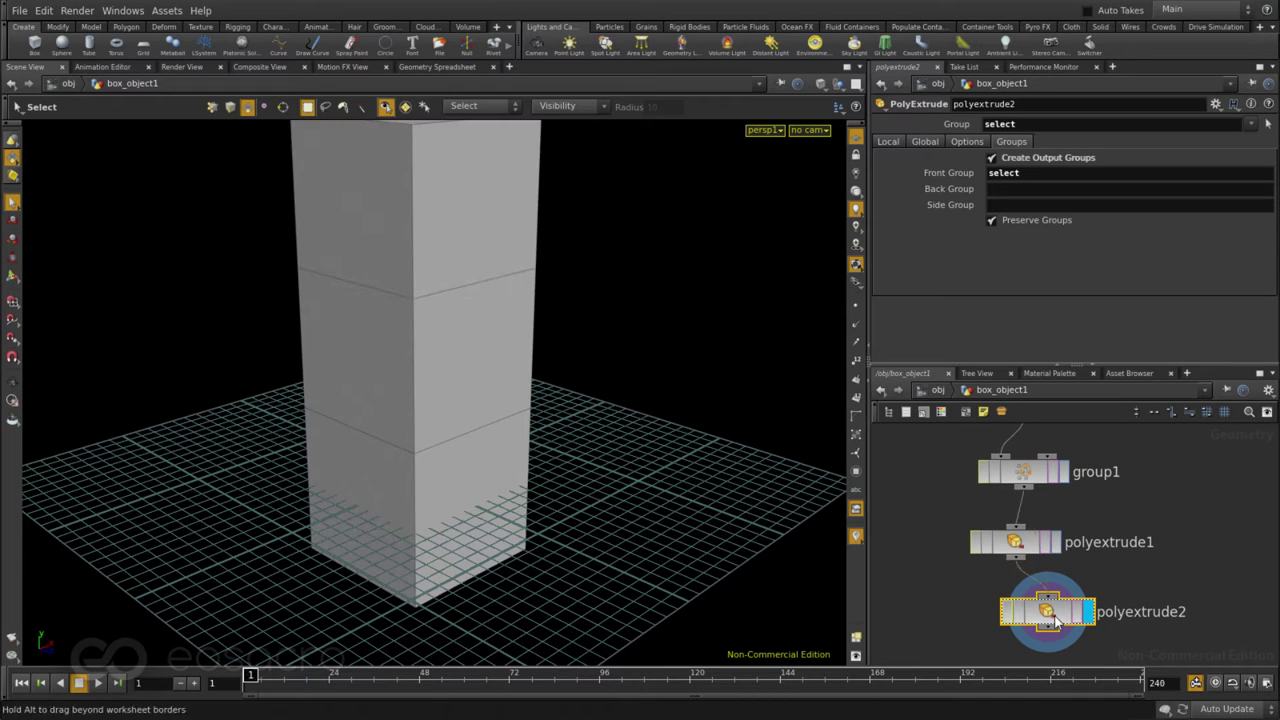
key("Escape")
right_click_drag(600, 409, 573, 503)
mouse_move(573, 503)
left_mouse_down()
mouse_move(654, 509)
mouse_move(554, 500)
left_mouse_up()
key("s")
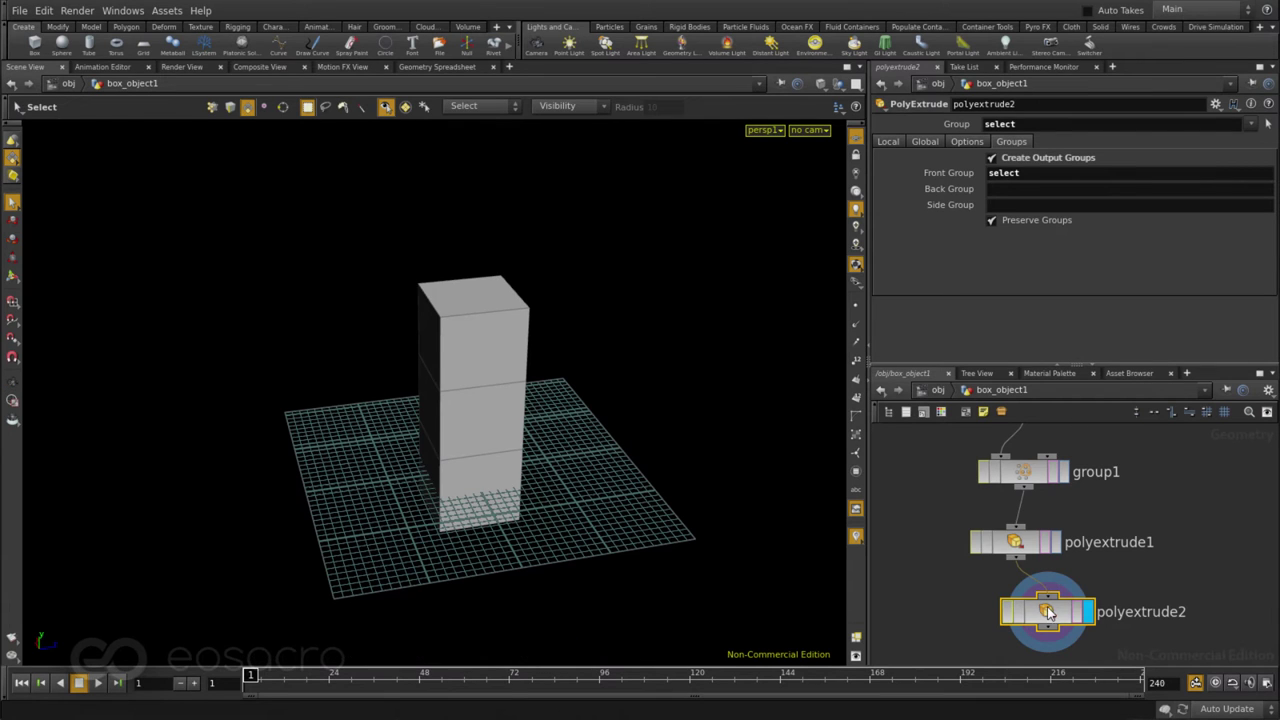
key("Delete")
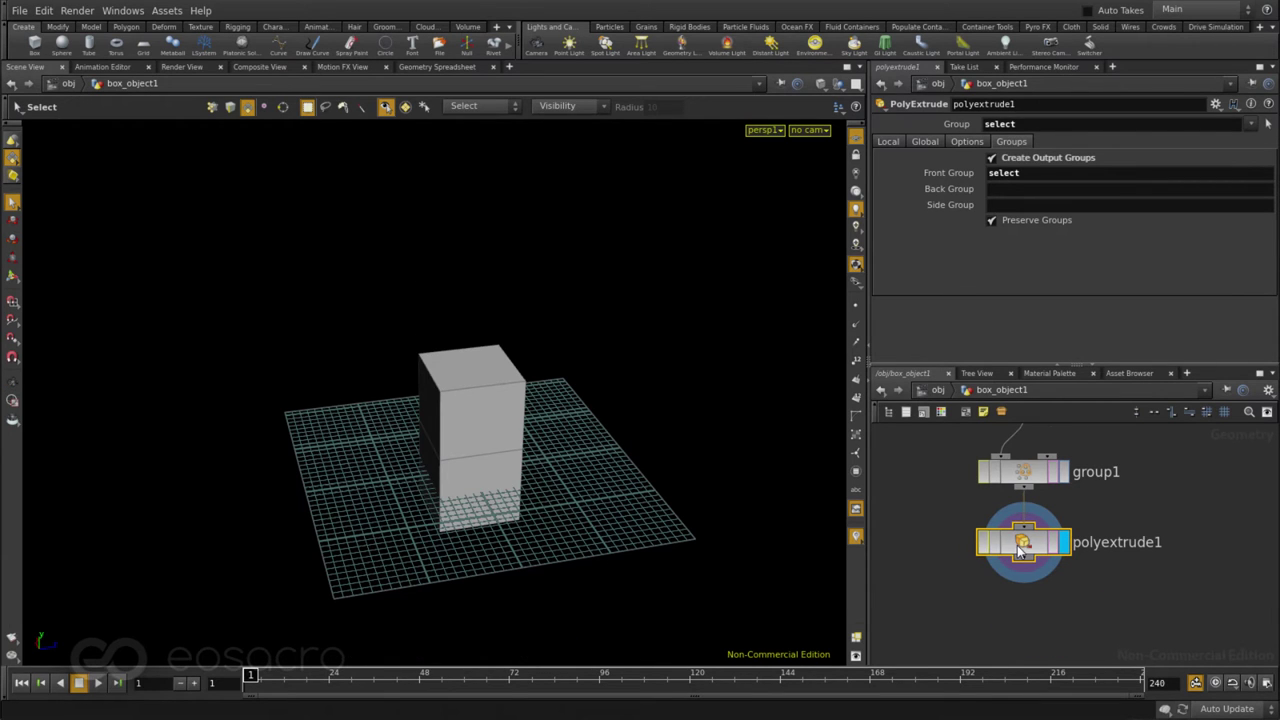
Step: Set polyextrude1's Rotate Z to 22.6, then paste a copy wired below it
left_click(888, 141)
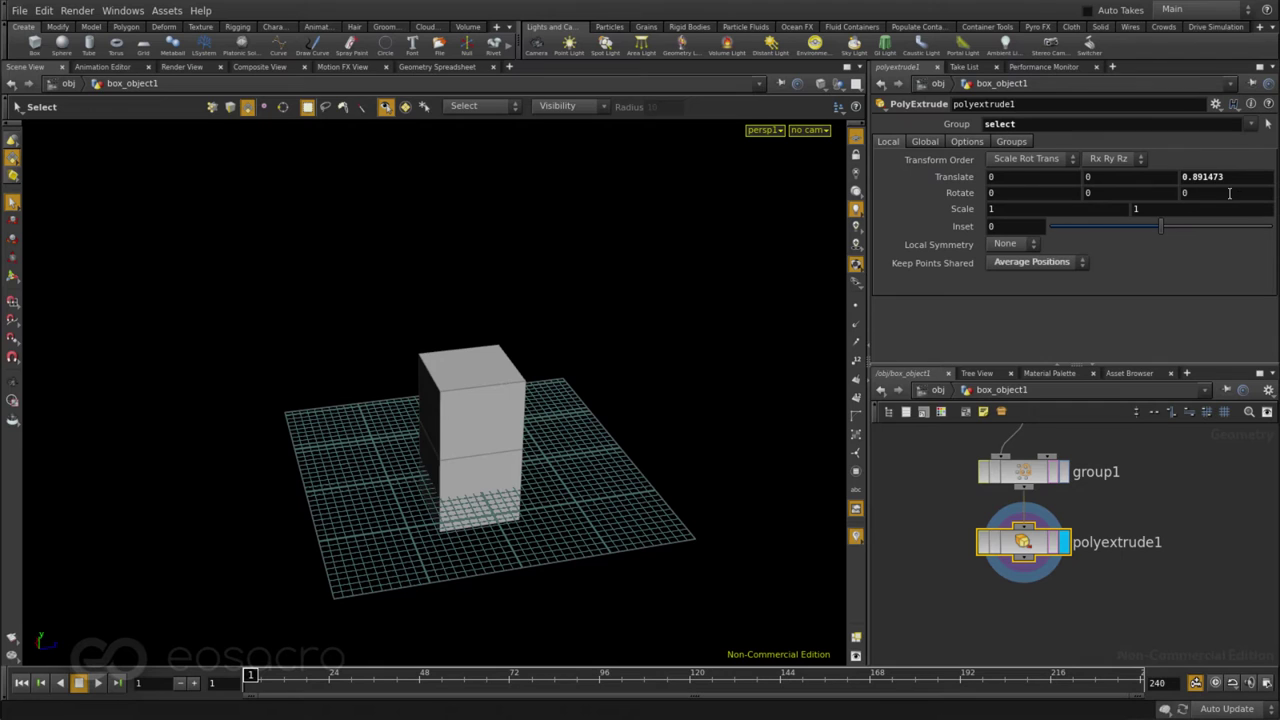
mouse_move(1213, 193)
middle_mouse_down()
mouse_move(786, 189)
mouse_move(1203, 195)
middle_mouse_up()
key("ctrl+c")
key("ctrl+v")
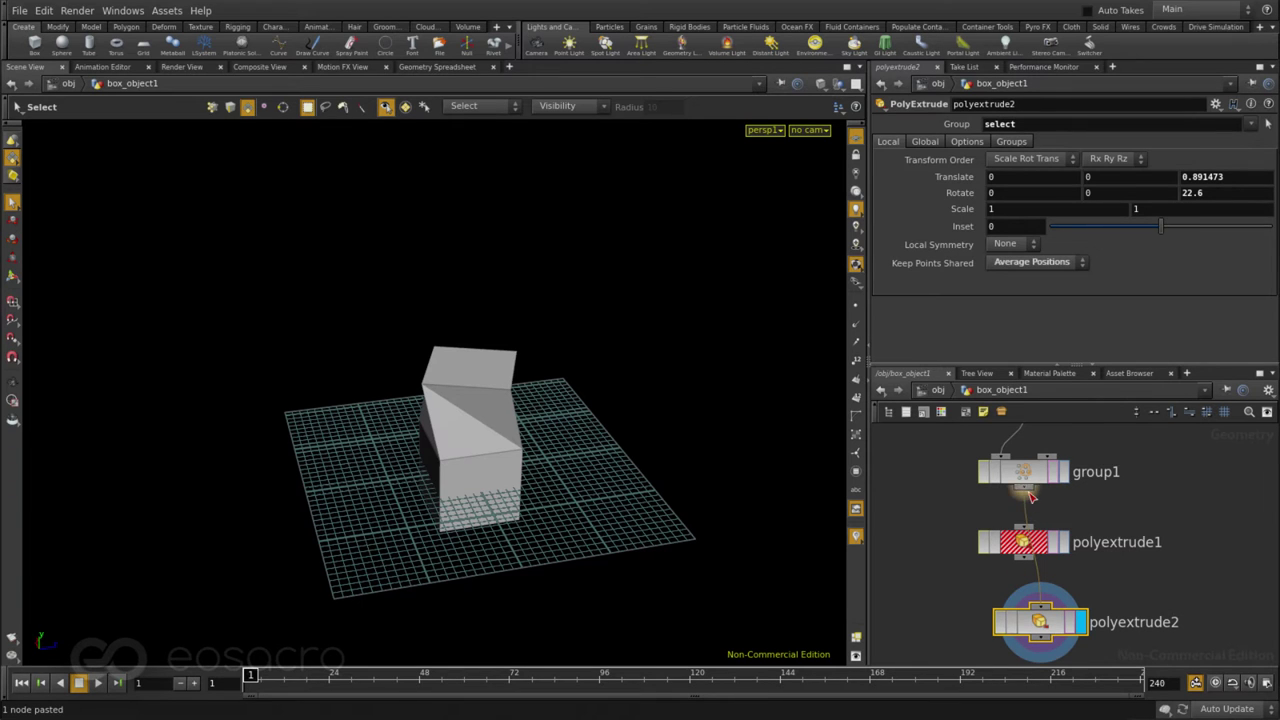
left_click_drag(1022, 556, 1040, 605)
Step: View the doubled twist, then delete the copied polyextrude2
key("Escape")
left_click_drag(461, 367, 434, 371)
key("s")
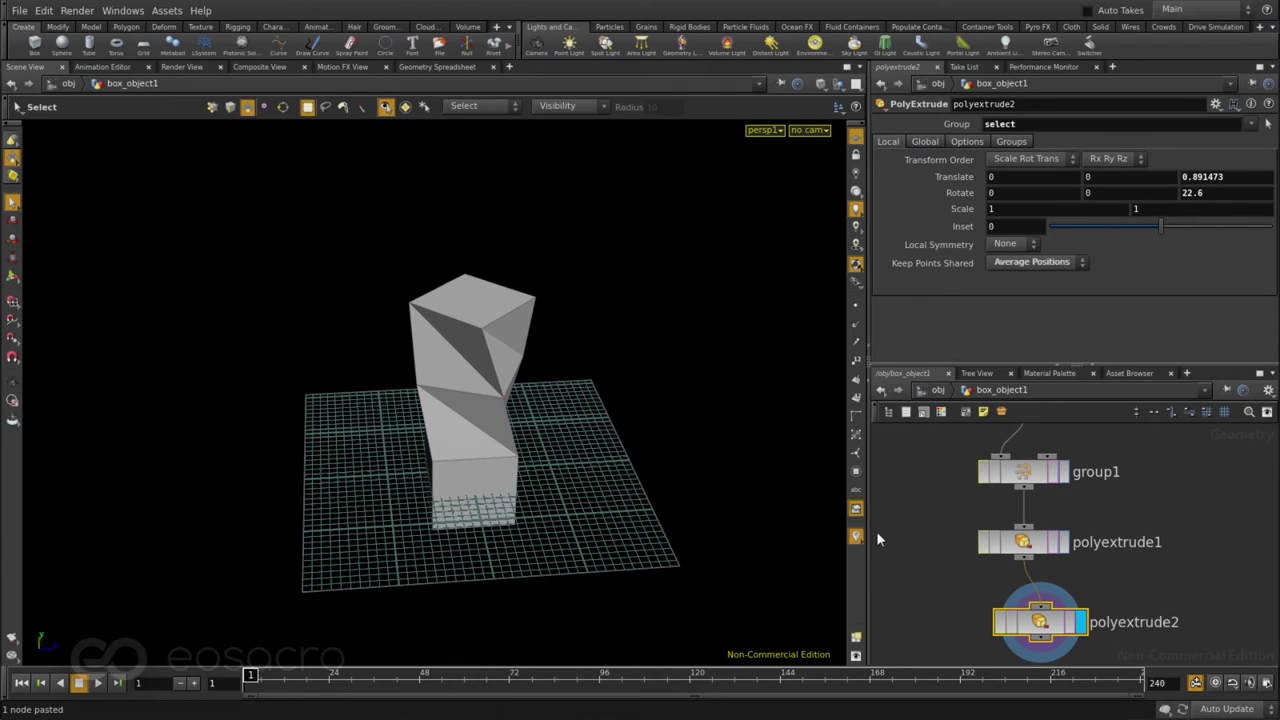
left_click(1015, 541)
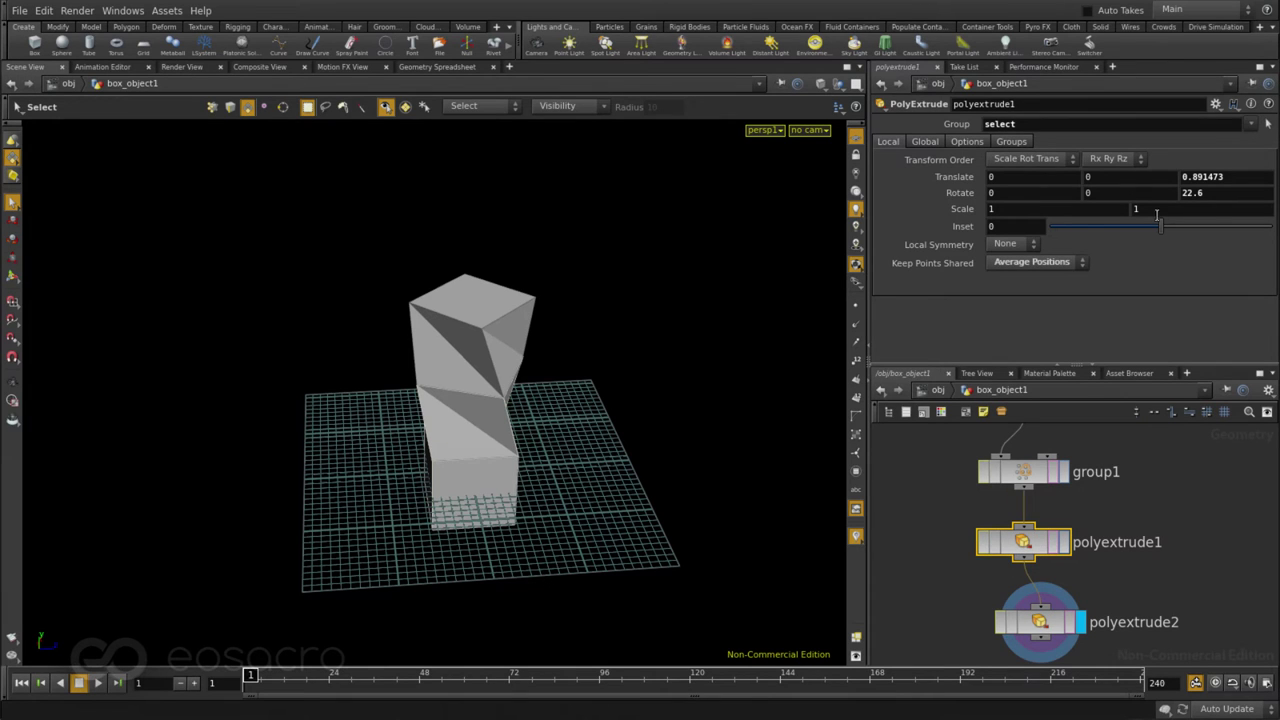
left_click_drag(945, 523, 1086, 563)
left_click(1040, 618)
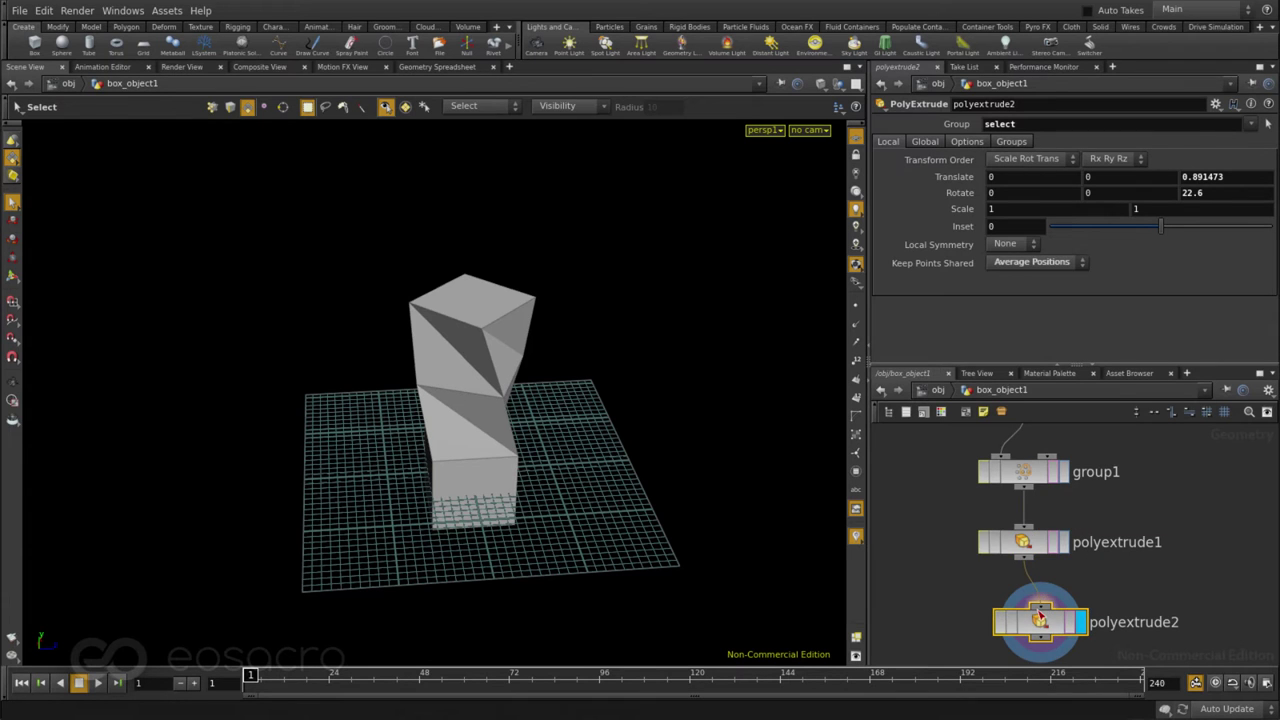
key("Delete")
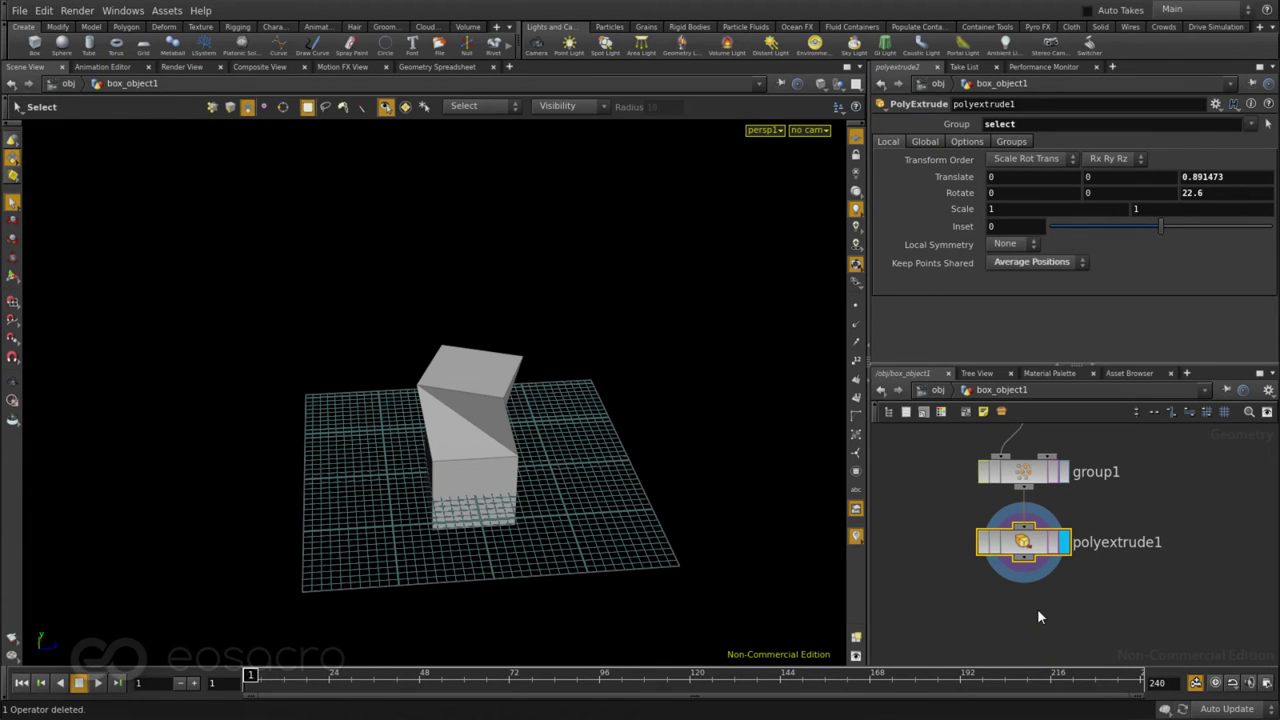
Step: Make a reference copy of polyextrude1 and inspect its linked ch() rotate expression
right_click(1024, 552)
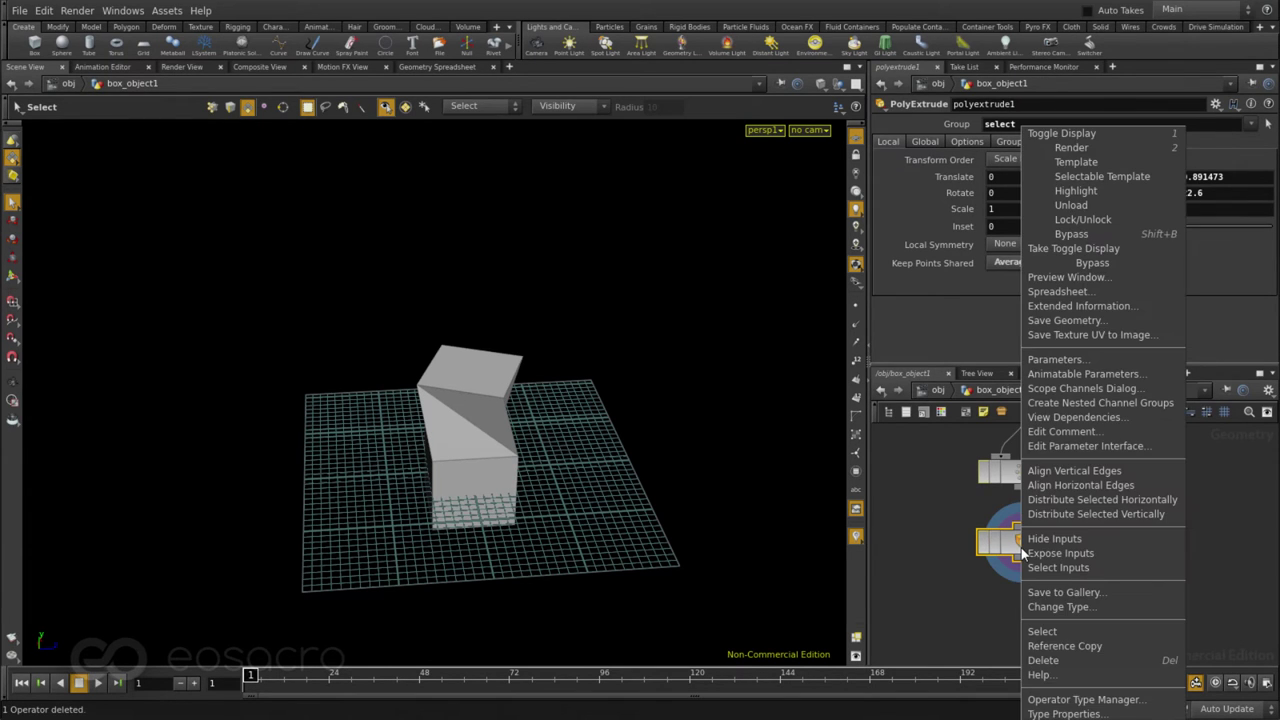
left_click(1046, 647)
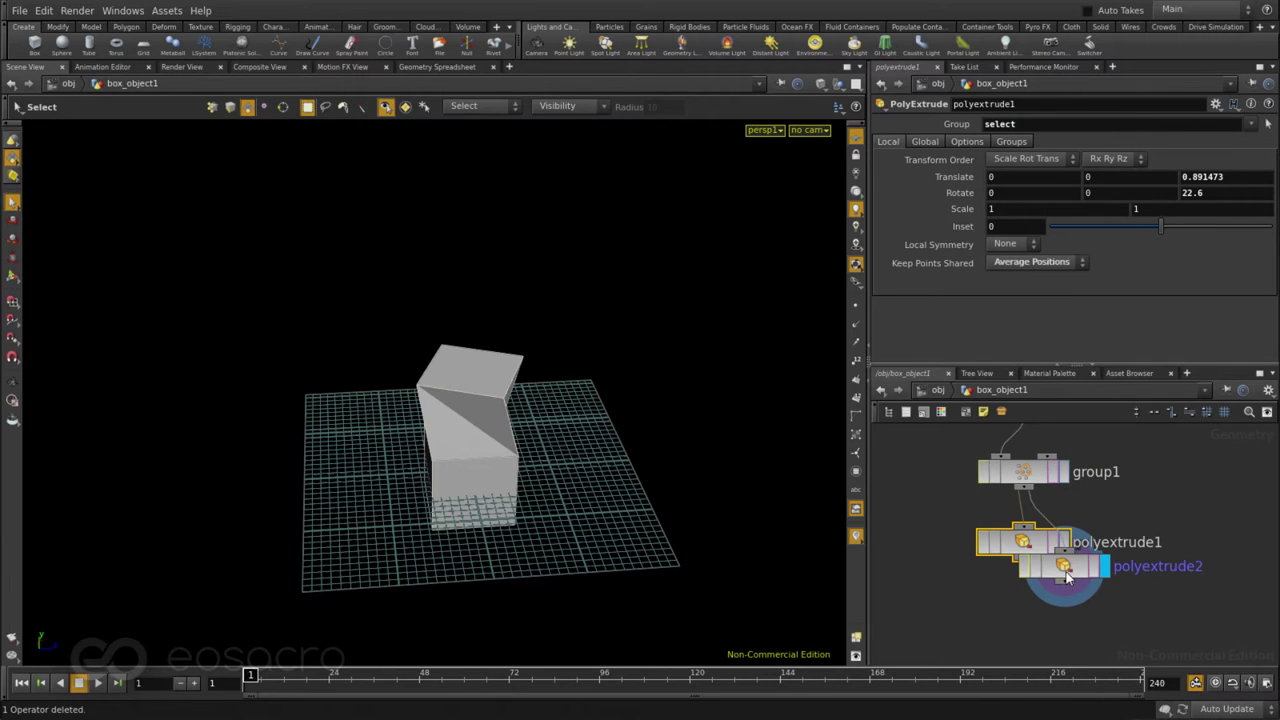
left_click(1138, 648)
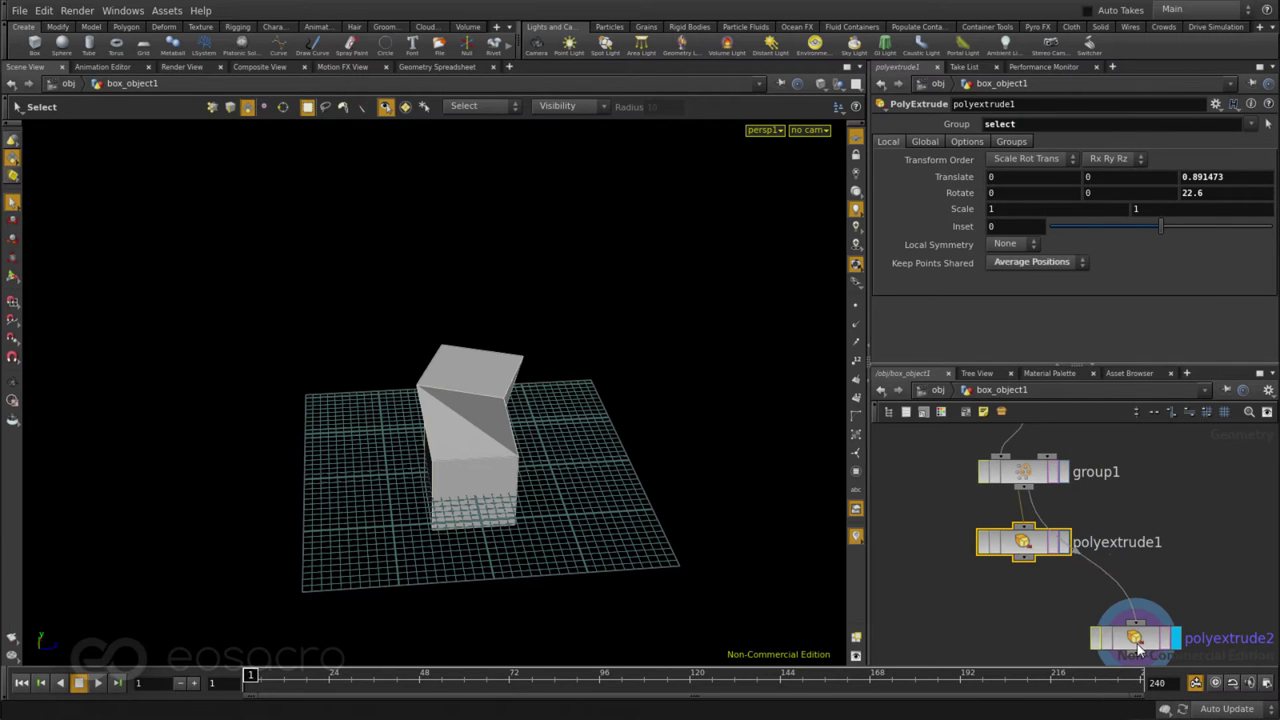
left_click(949, 190)
left_click(1007, 196)
left_click_drag(1138, 196, 988, 196)
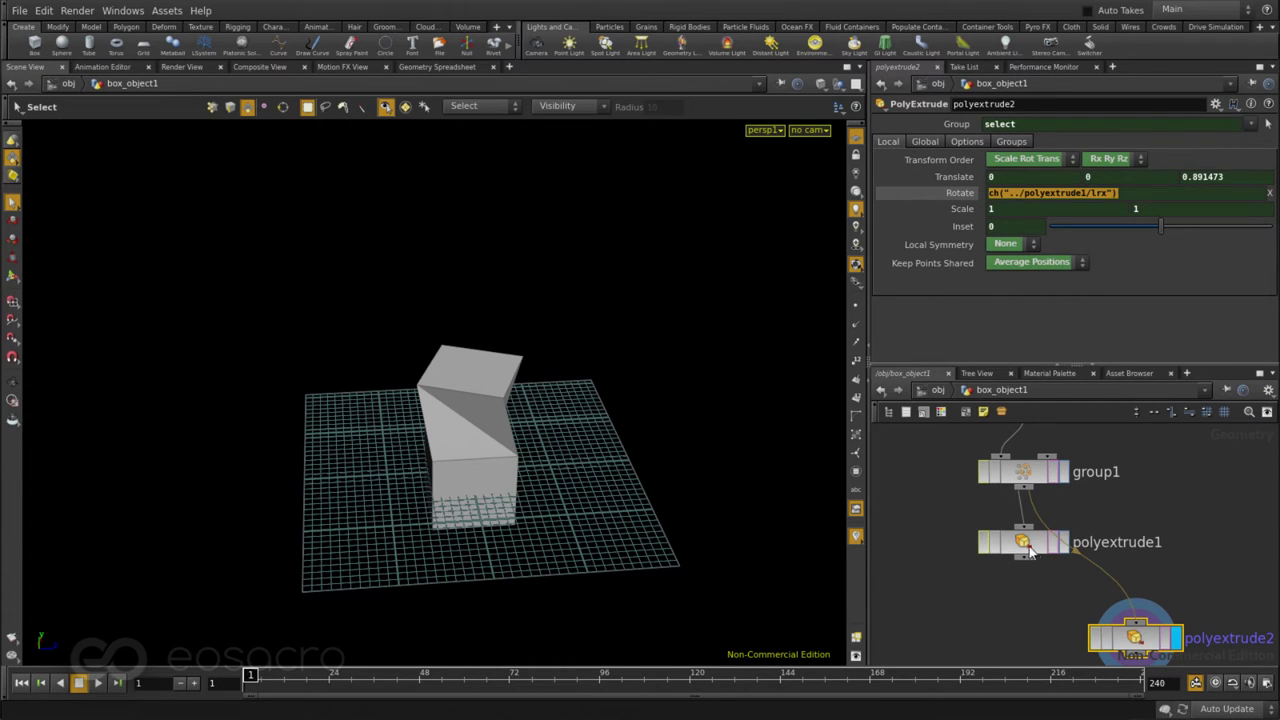
Step: Wire the reference copy polyextrude2 under polyextrude1 and adjust the shared twist
left_click(1030, 545)
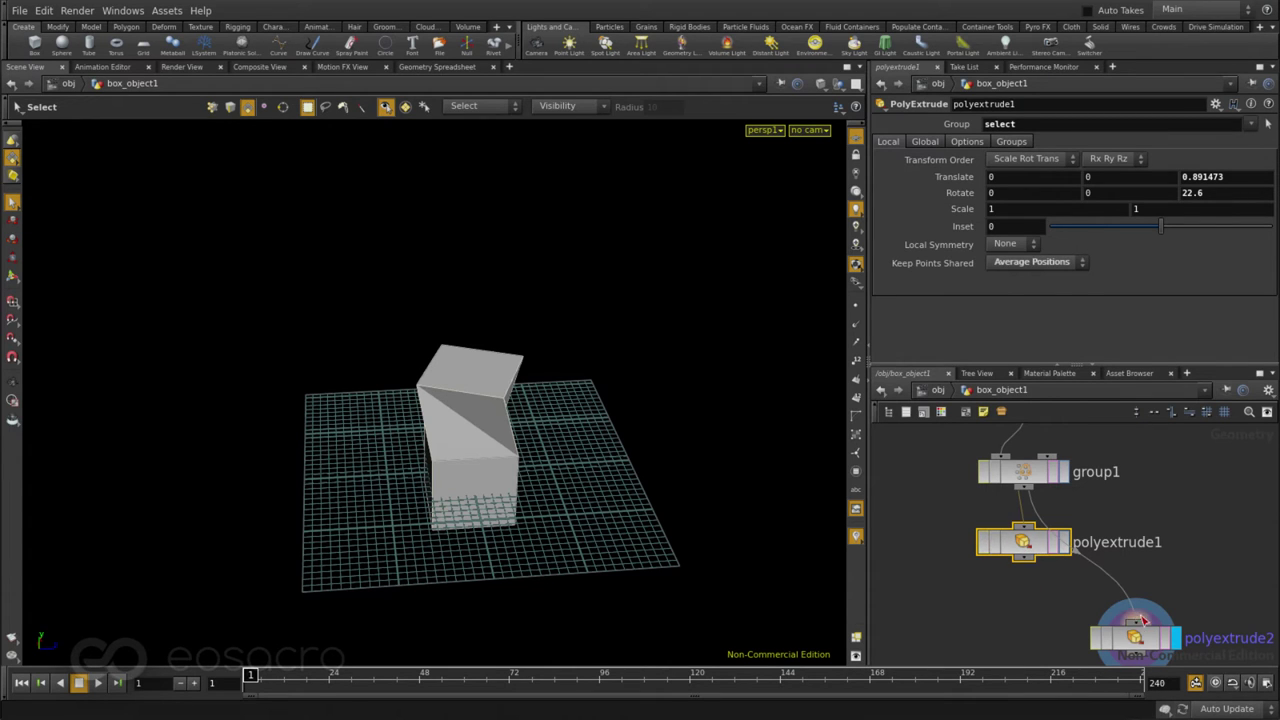
left_click(1135, 637)
key("h")
scroll(1046, 607, "up", 2)
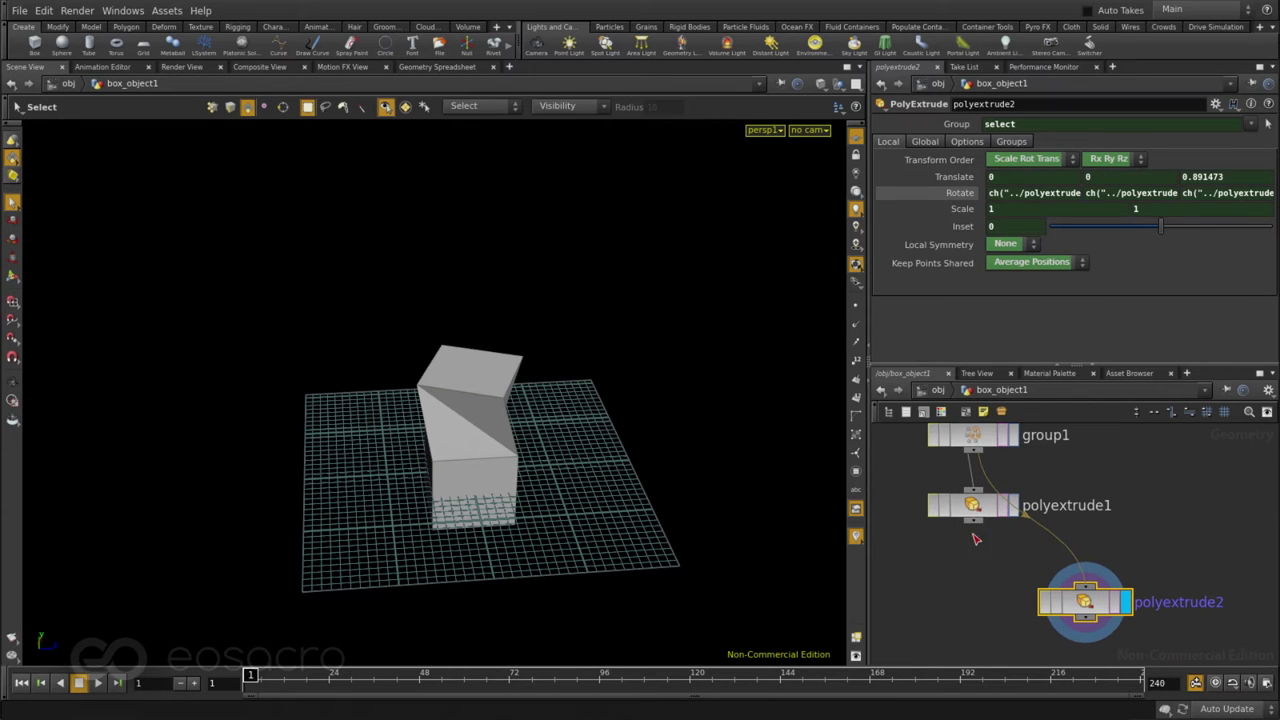
left_click_drag(1083, 605, 975, 612)
left_click(981, 510)
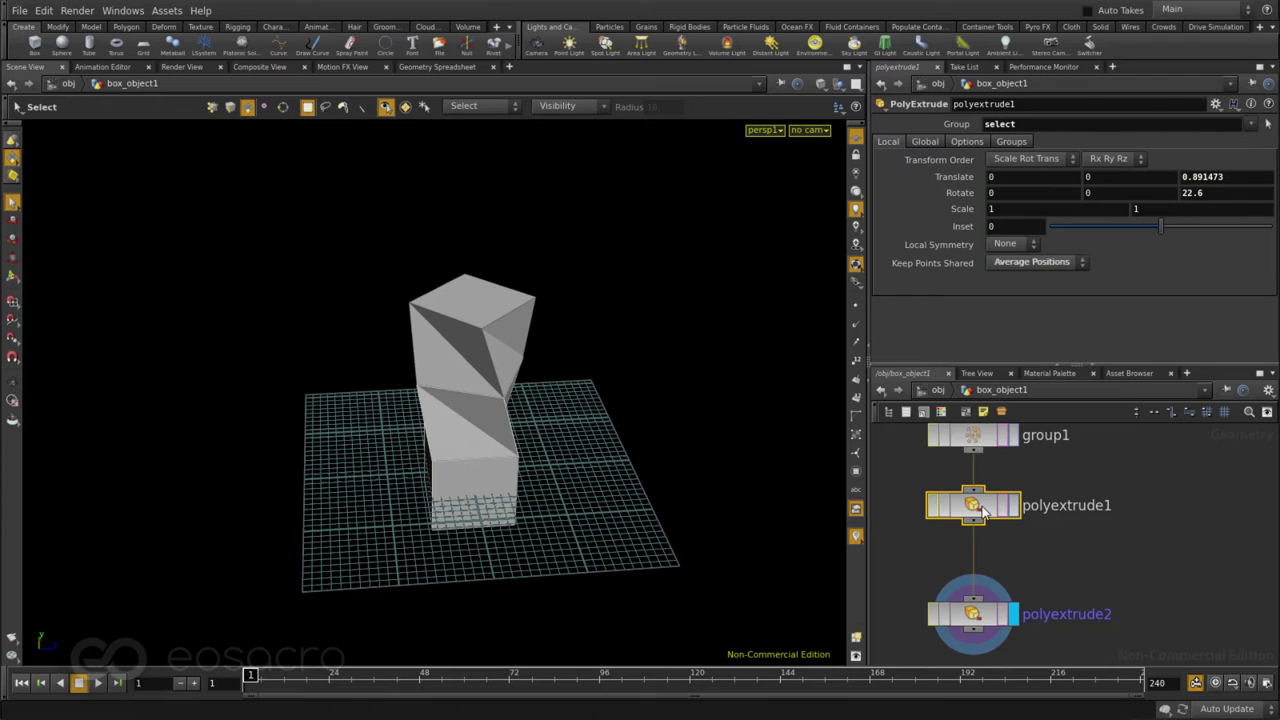
middle_click_drag(1200, 192, 1060, 176)
Step: Duplicate polyextrude2 into several more linked extrude segments
scroll(1123, 487, "down", 3)
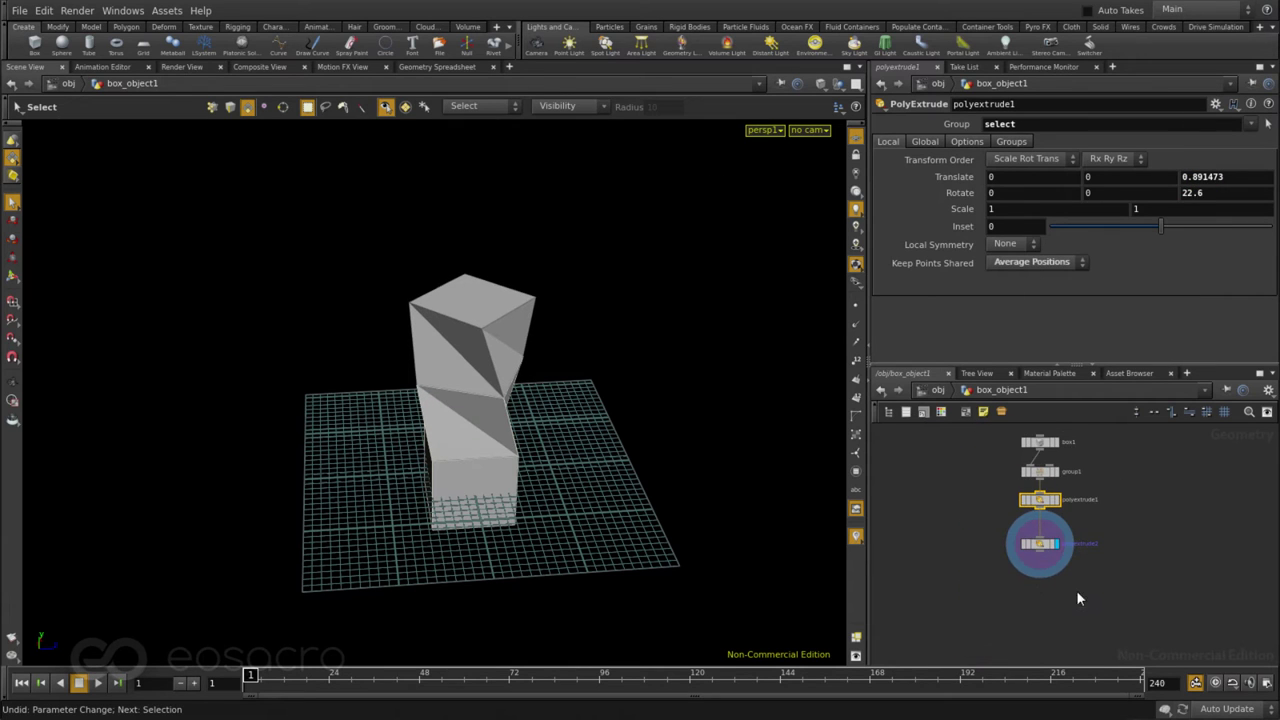
left_click(1040, 543)
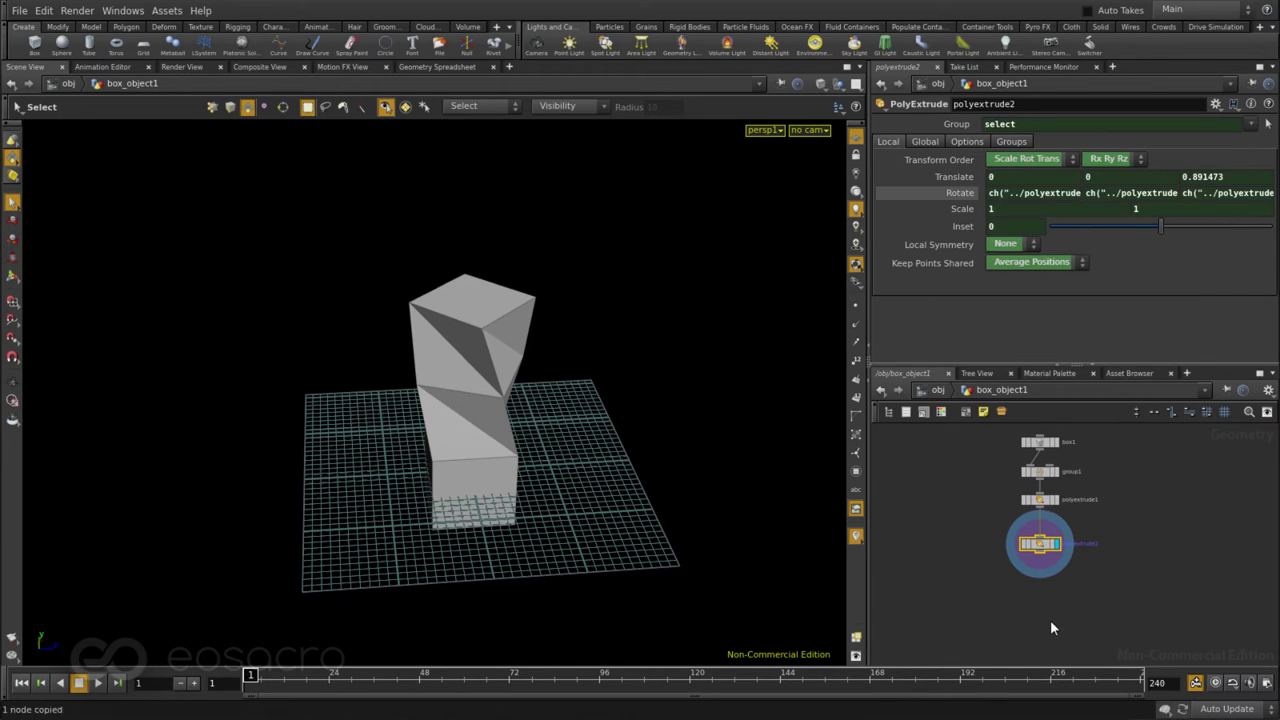
key("ctrl+c")
key("ctrl+v")
scroll(1046, 590, "up", 3)
scroll(1045, 604, "down", 2)
key("ctrl+c")
key("ctrl+v")
scroll(1039, 553, "up", 2)
scroll(1014, 466, "down", 2)
Step: Paste batches of four extrude nodes up to polyextrude17 and view the whole twisted column
left_click_drag(1014, 466, 1014, 466)
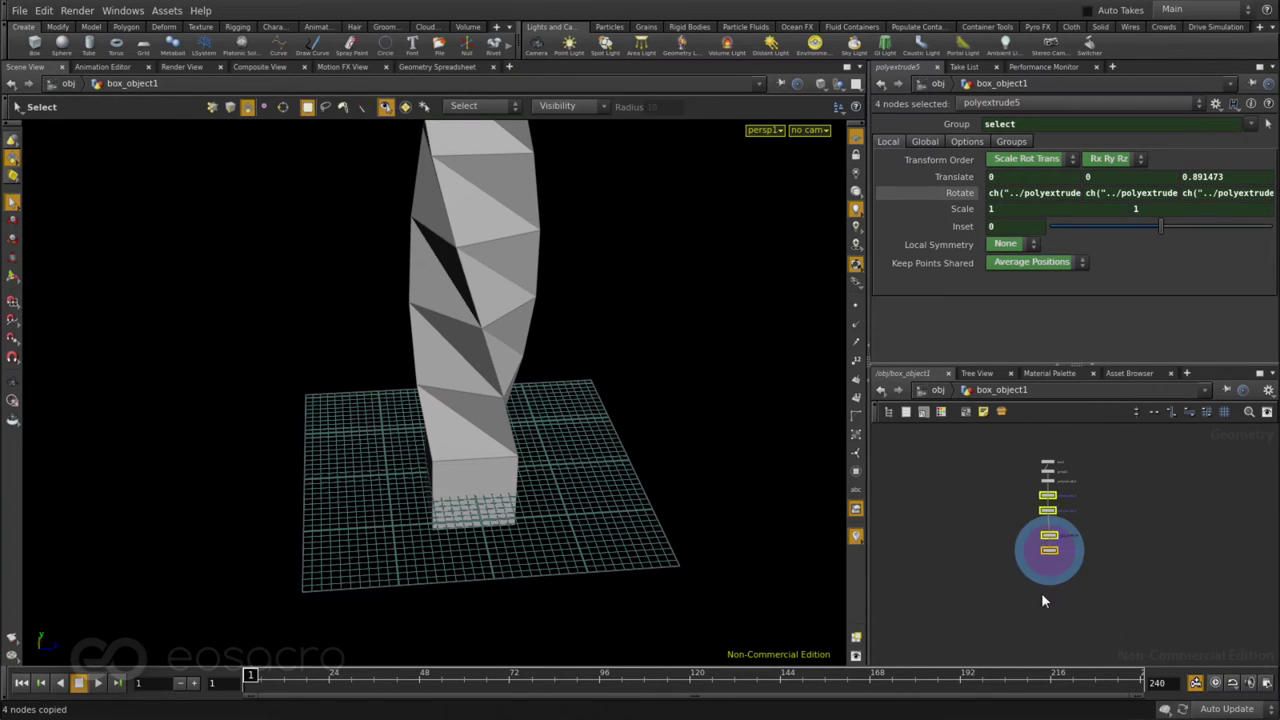
key("ctrl+c")
key("ctrl+v")
scroll(1043, 601, "up", 3)
scroll(1068, 560, "down", 4)
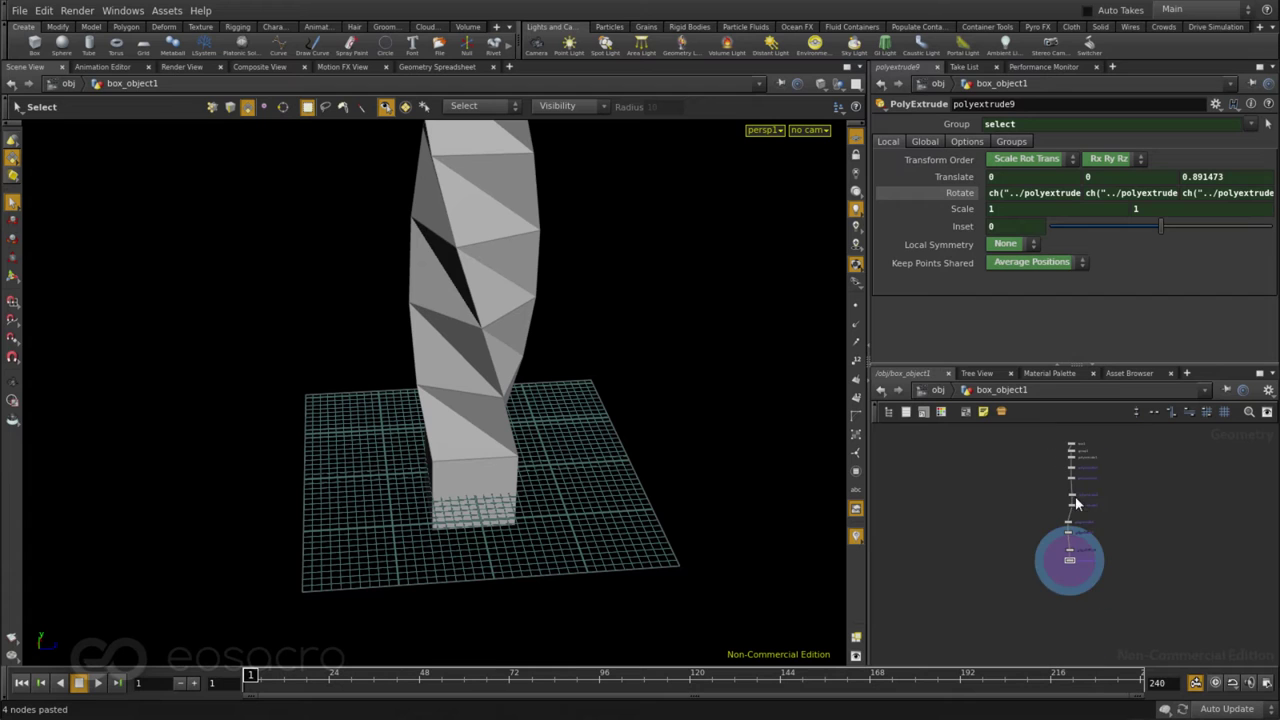
key("ctrl+v")
scroll(1064, 620, "up", 5)
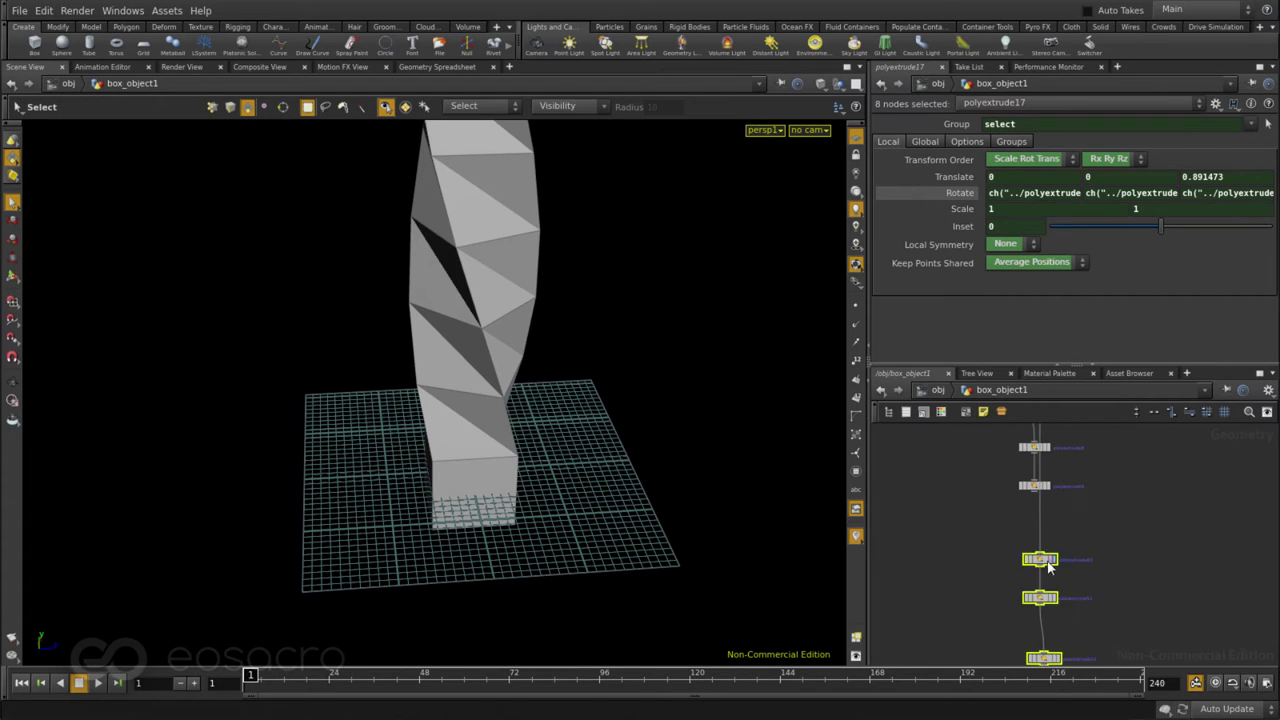
scroll(1079, 556, "down", 4)
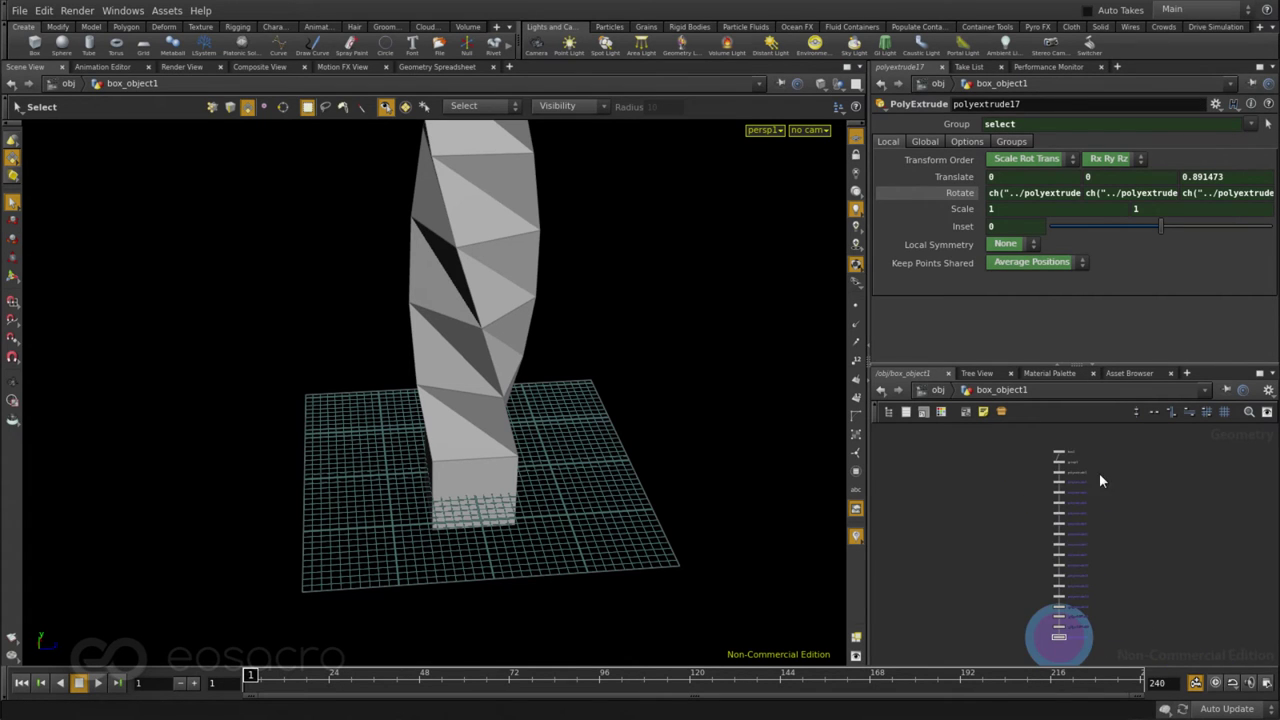
key("Escape")
right_click_drag(600, 500, 294, 409)
left_click_drag(294, 409, 442, 559)
Step: Select polyextrude1, reduce its twist to -7.3, and try and undo inset and scale tweaks
key("s")
scroll(1088, 487, "up", 5)
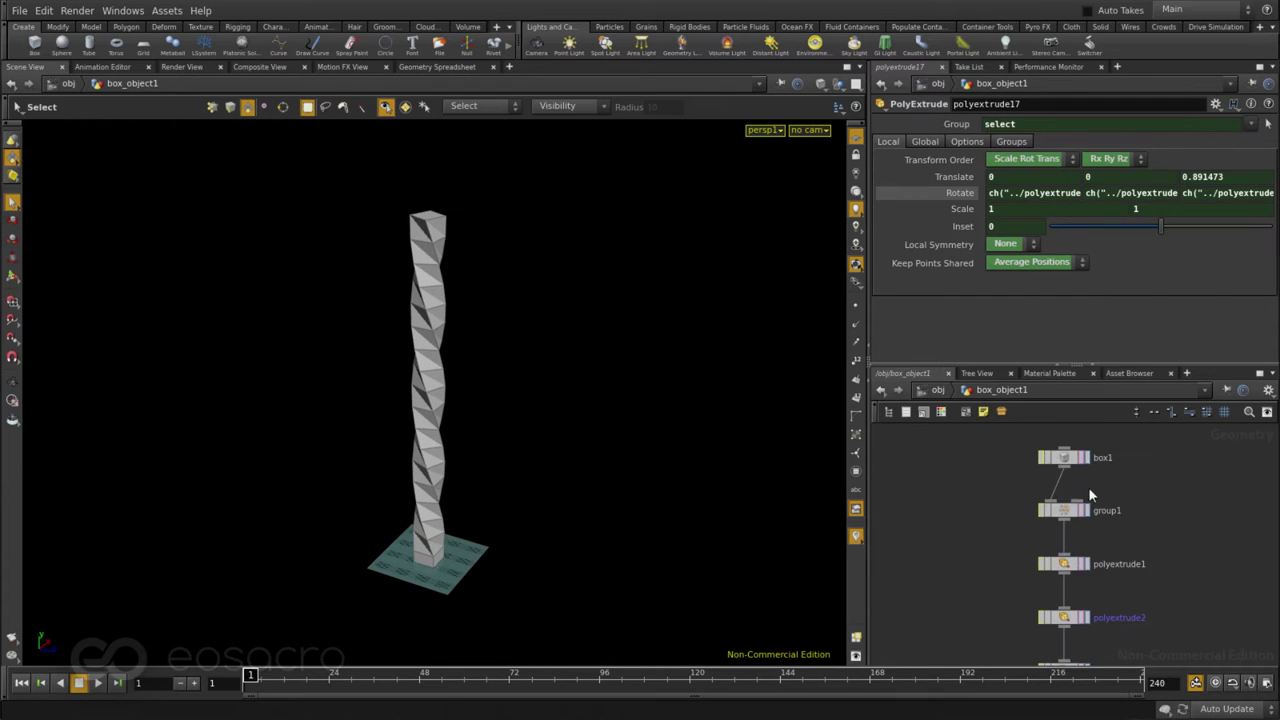
left_click(1054, 568)
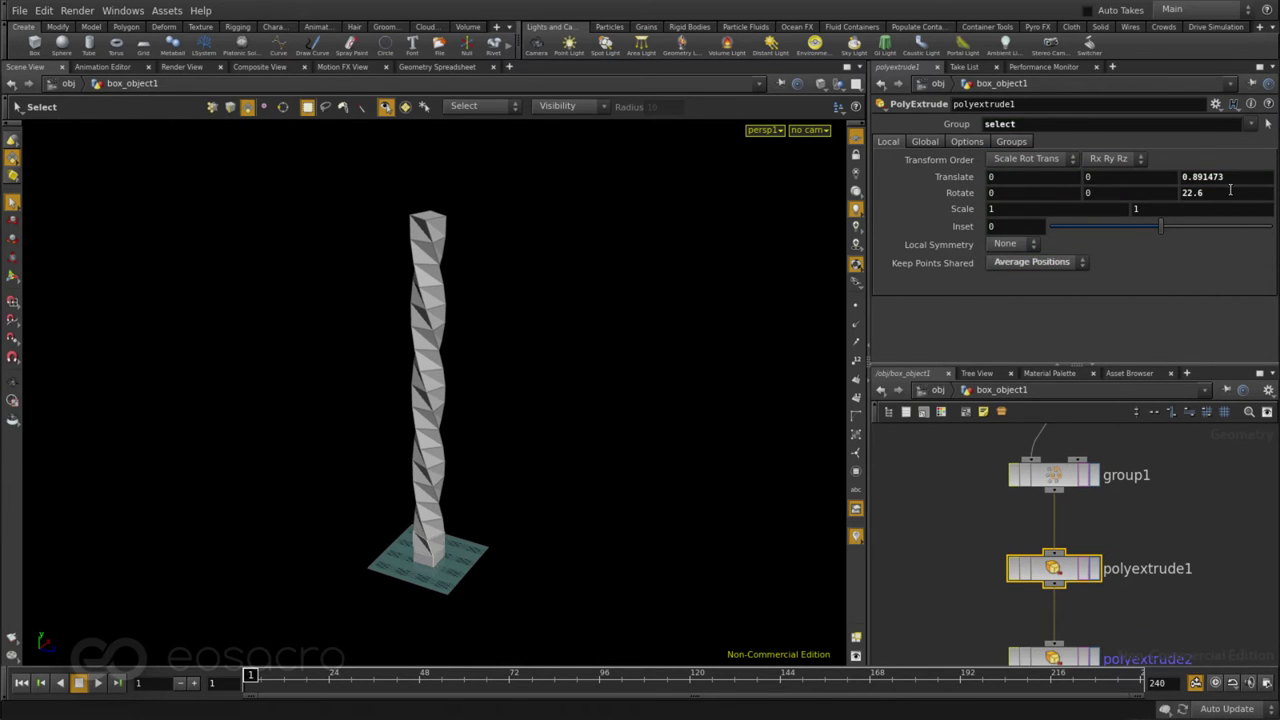
middle_click_drag(1229, 190, 430, 470)
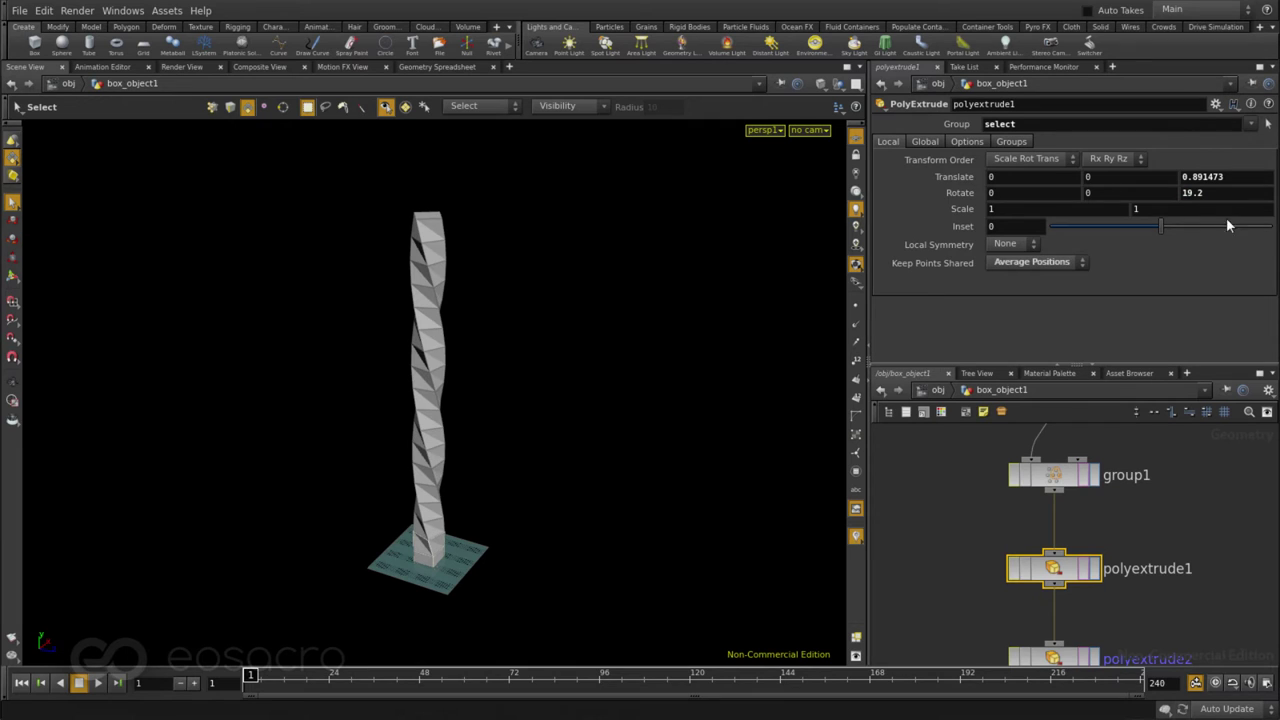
mouse_move(1158, 225)
left_mouse_down()
mouse_move(1172, 222)
mouse_move(1159, 226)
left_mouse_up()
mouse_move(1147, 209)
middle_mouse_down()
mouse_move(1200, 209)
mouse_move(1150, 209)
middle_mouse_up()
key("ctrl+z")
Step: Rotate polyextrude1 20.9 on X and scale it to 0.8, then inspect the curl
middle_click_drag(1061, 192, 905, 357)
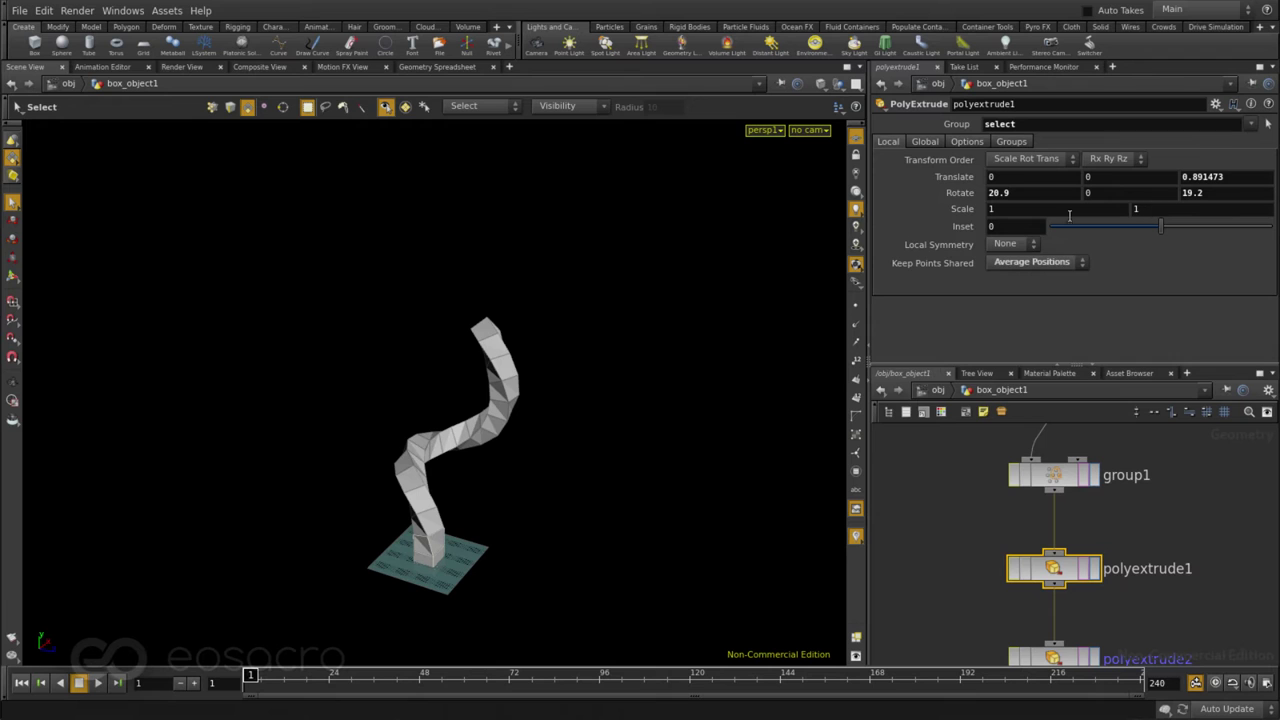
middle_click_drag(940, 210, 910, 216)
key("Escape")
left_click_drag(330, 552, 620, 437)
right_click_drag(620, 437, 800, 583)
left_click_drag(800, 583, 643, 563)
key("s")
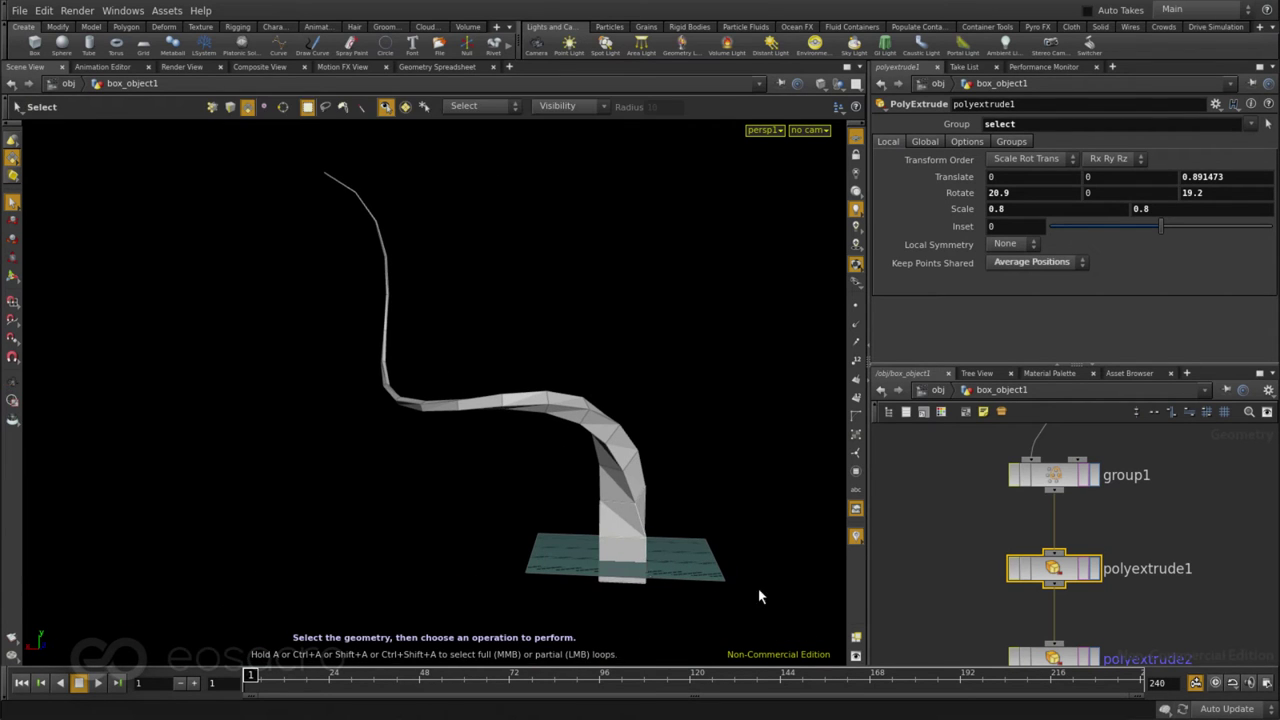
key("h")
left_click_drag(1064, 552, 1160, 665)
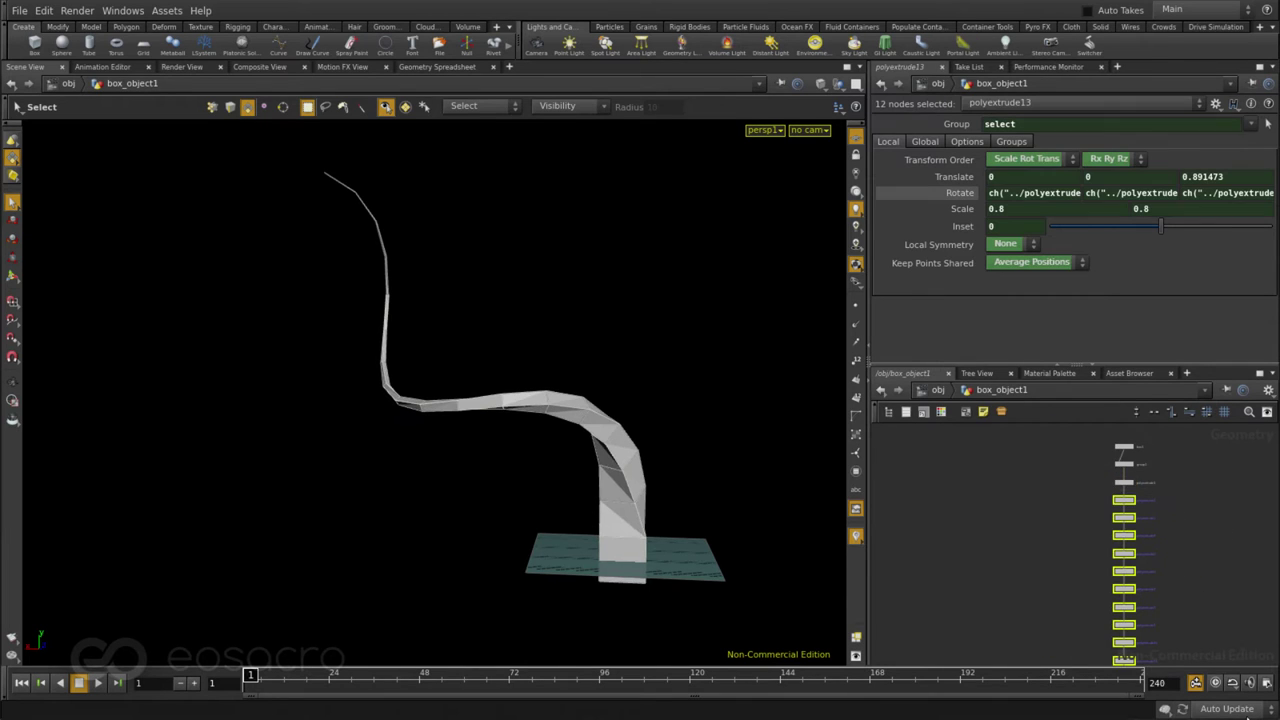
scroll(1097, 591, "down", 3)
left_click_drag(1090, 563, 1097, 500)
scroll(1095, 500, "up", 5)
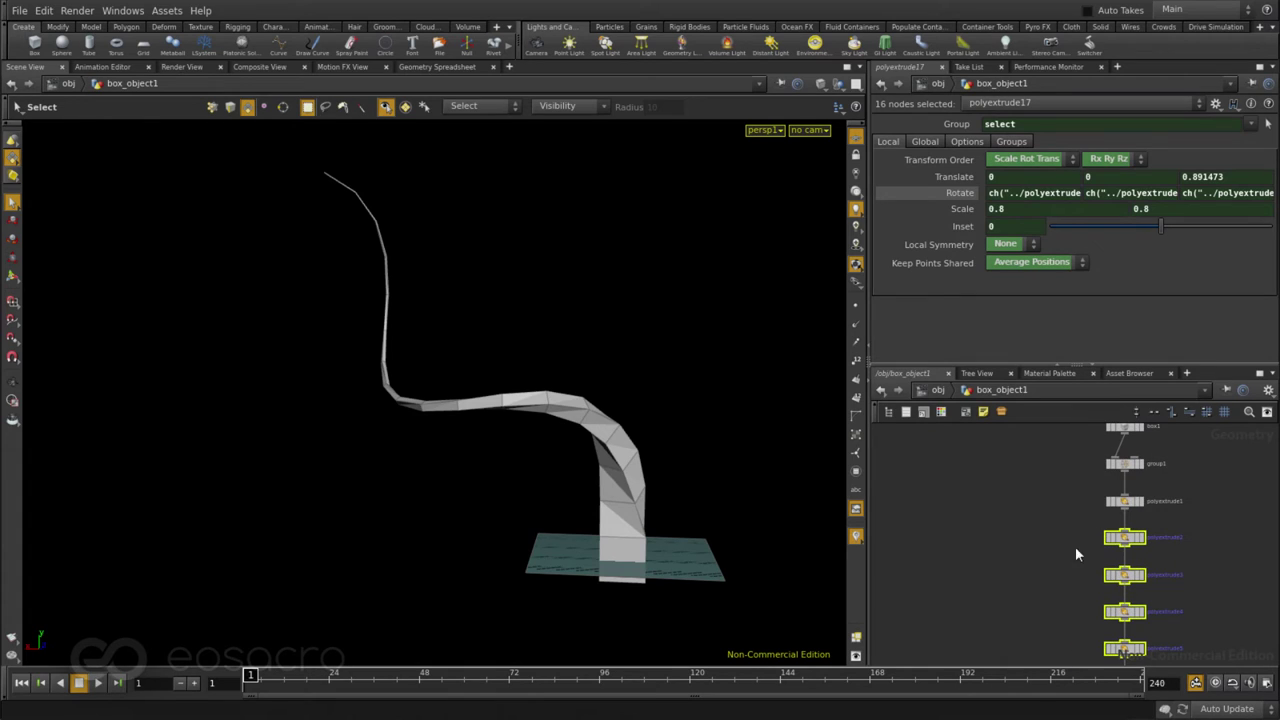
scroll(1116, 521, "up", 1)
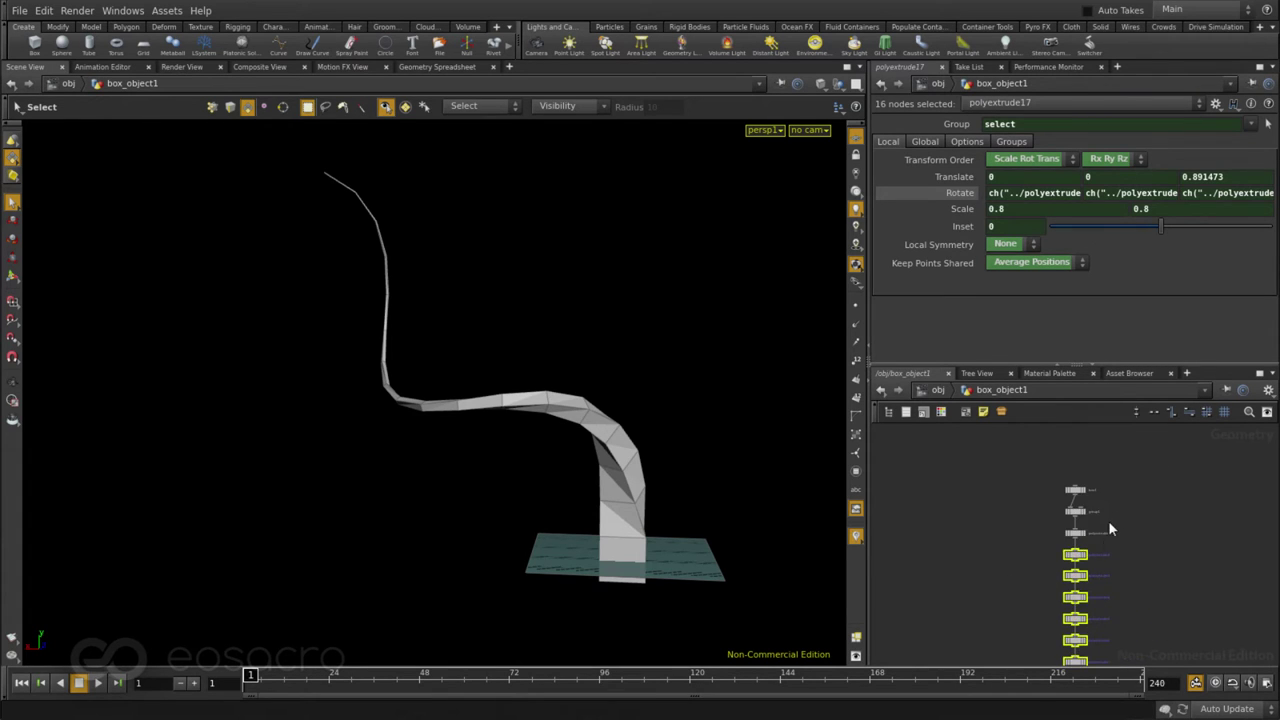
middle_click_drag(1116, 521, 1057, 560)
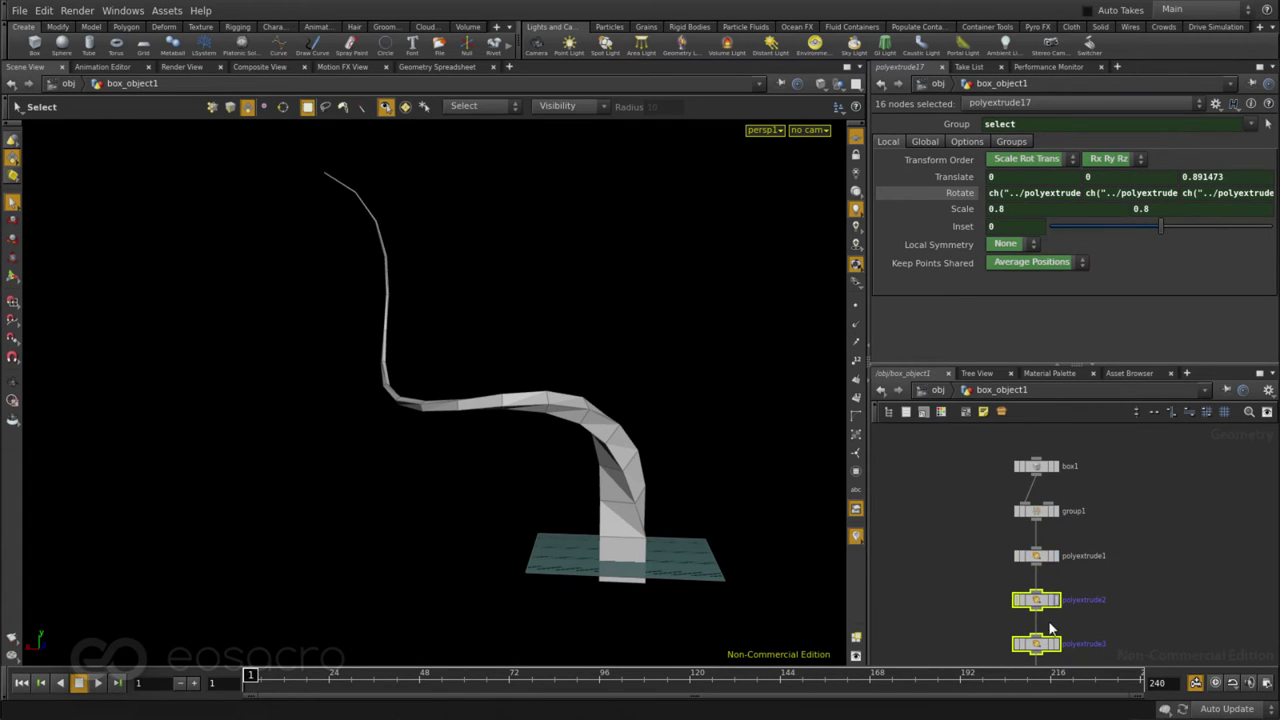
key("Escape")
left_click_drag(400, 380, 600, 498)
key("s")
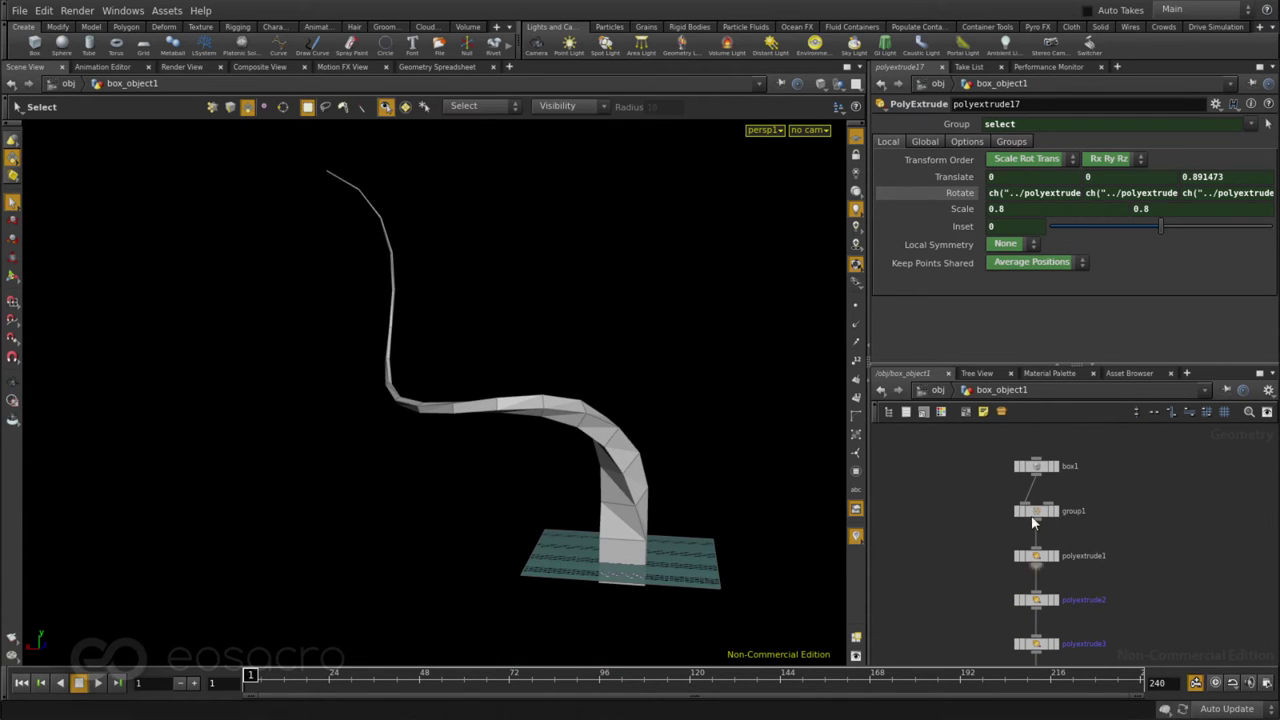
scroll(1060, 600, "down", 5)
scroll(1047, 625, "up", 5)
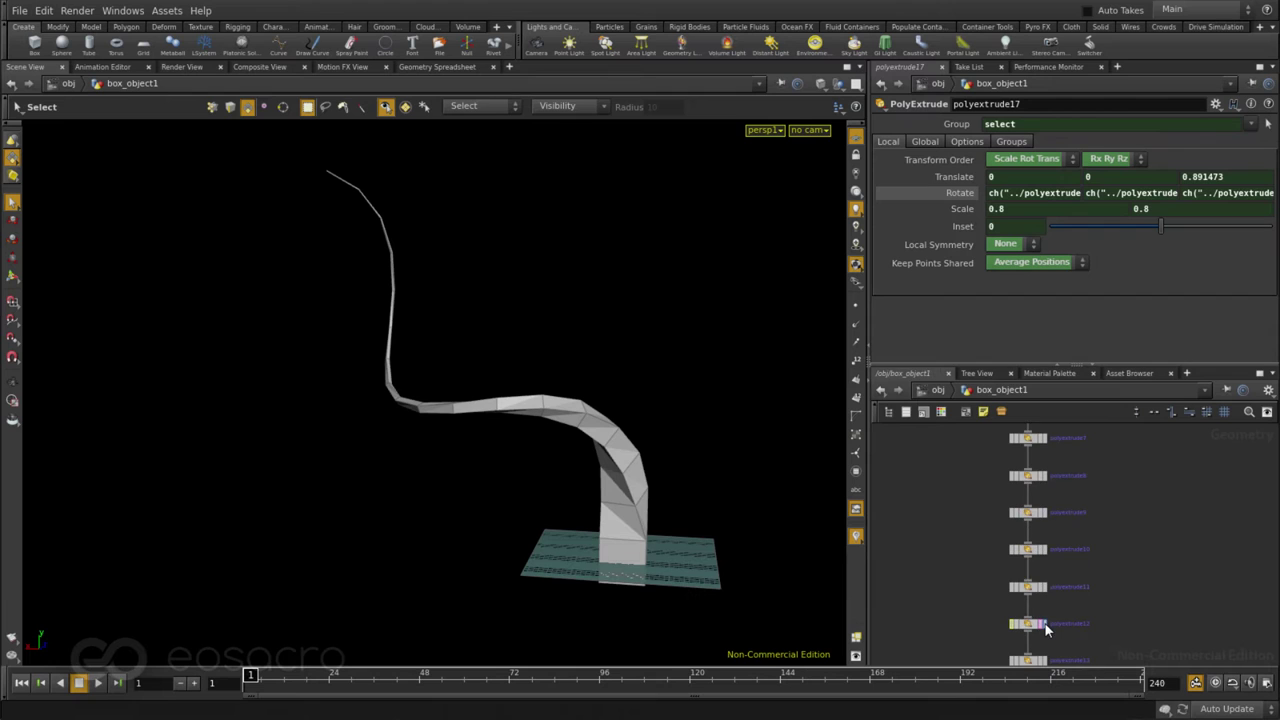
scroll(1047, 627, "down", 5)
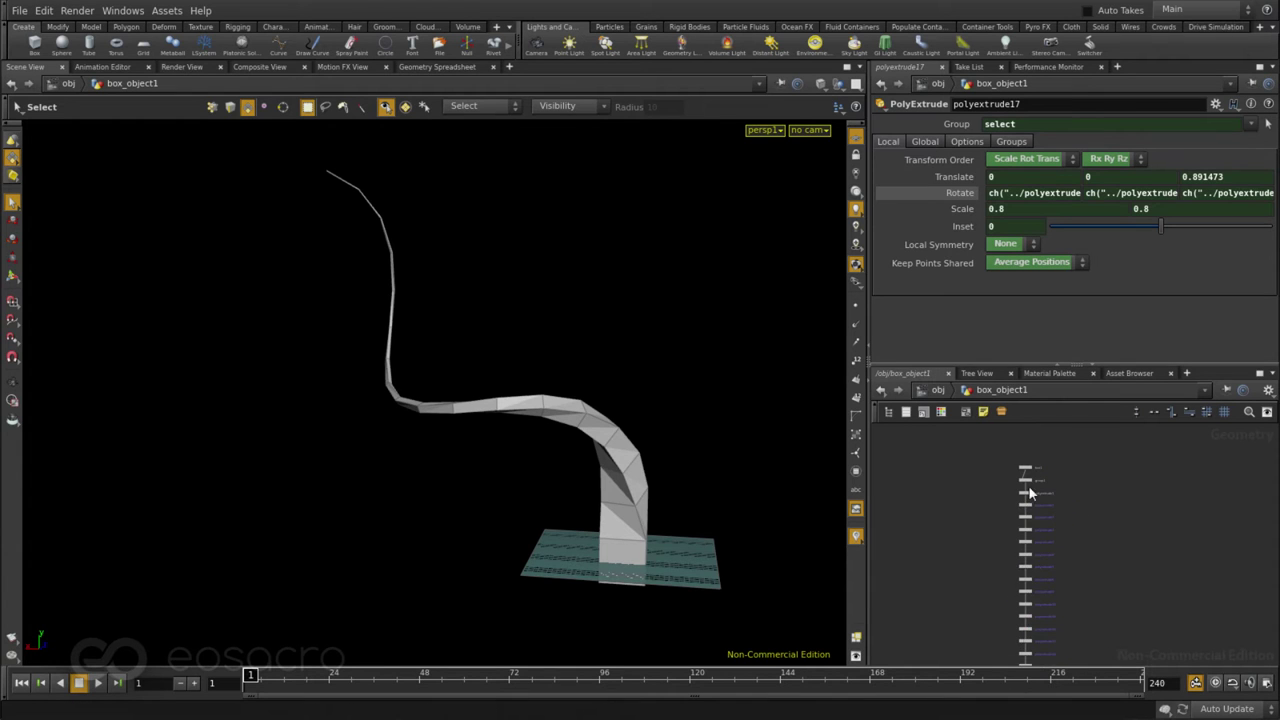
scroll(1035, 489, "up", 5)
left_click_drag(938, 546, 1058, 655)
scroll(1034, 462, "down", 5)
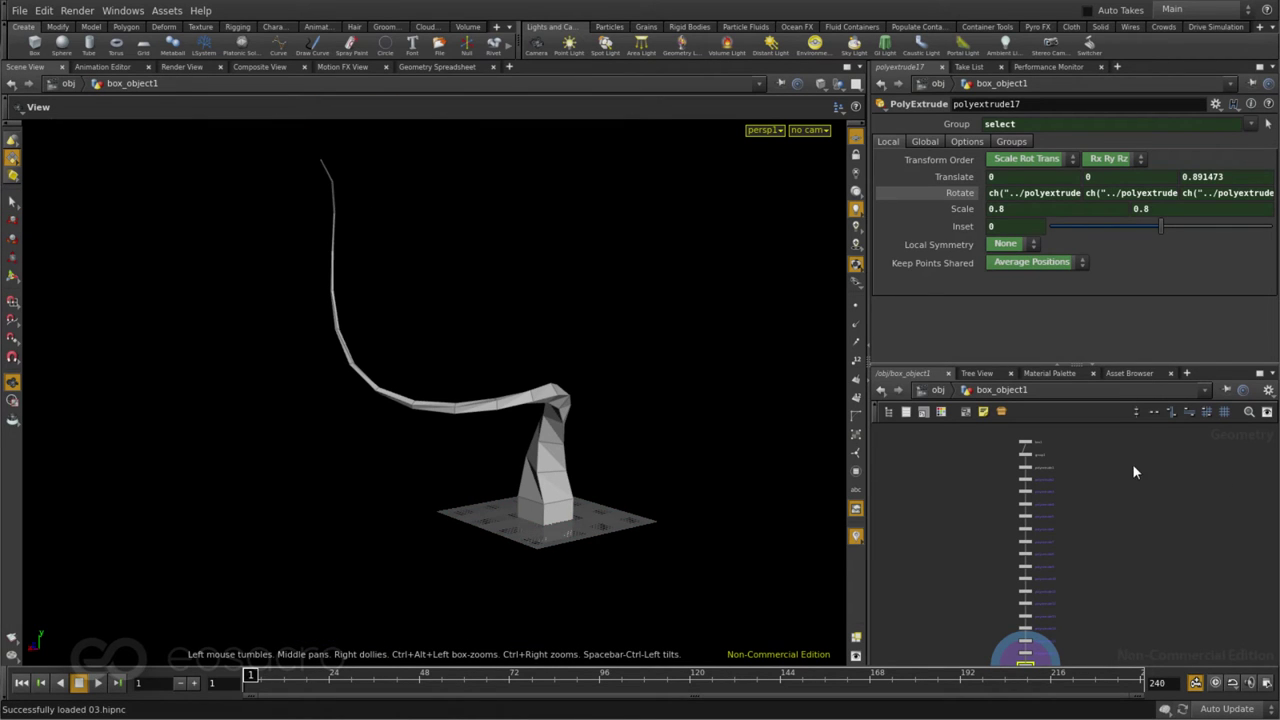
Step: Add a ForEach node, foreach1, beside the node chain
scroll(1052, 431, "up", 1)
scroll(1052, 431, "up", 3)
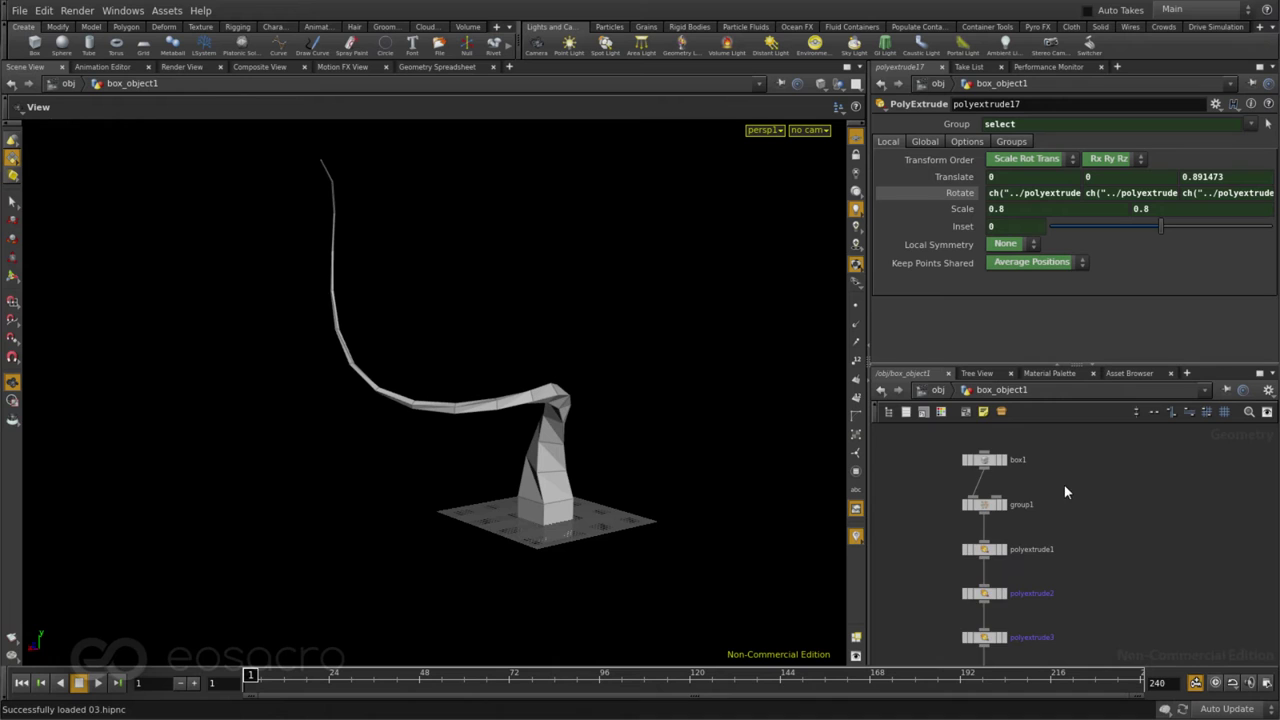
key("Tab")
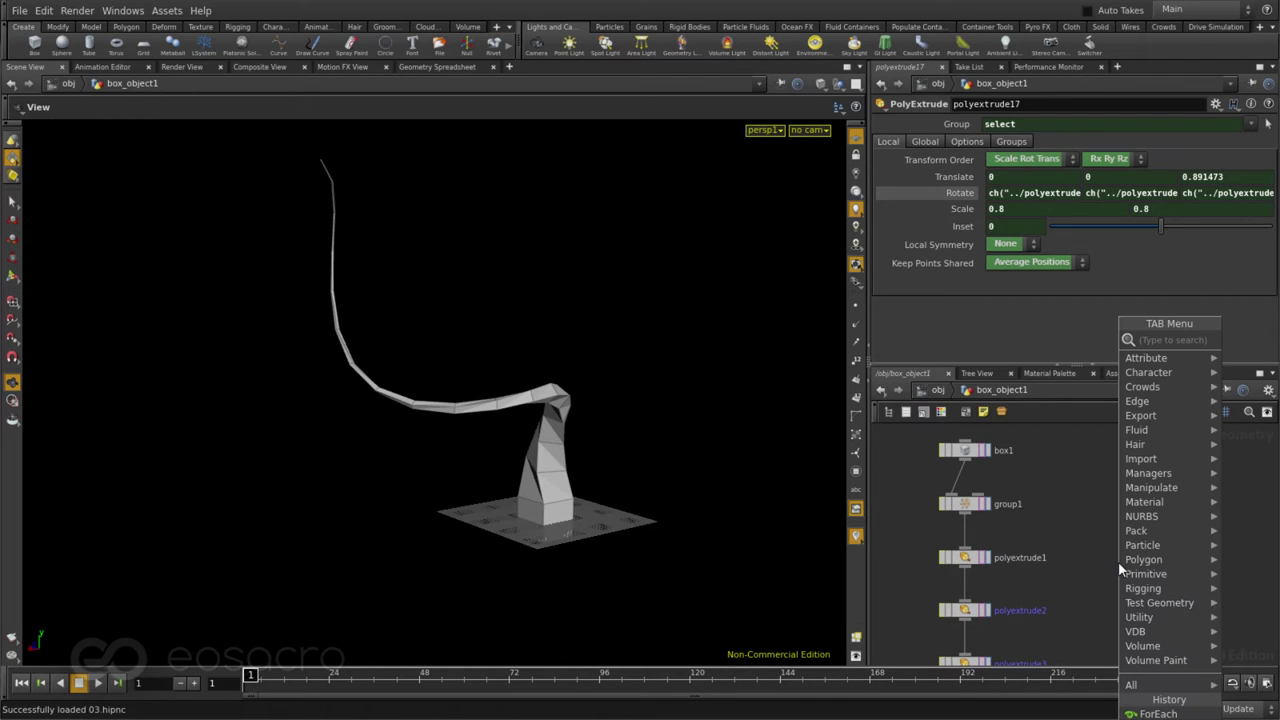
type("for")
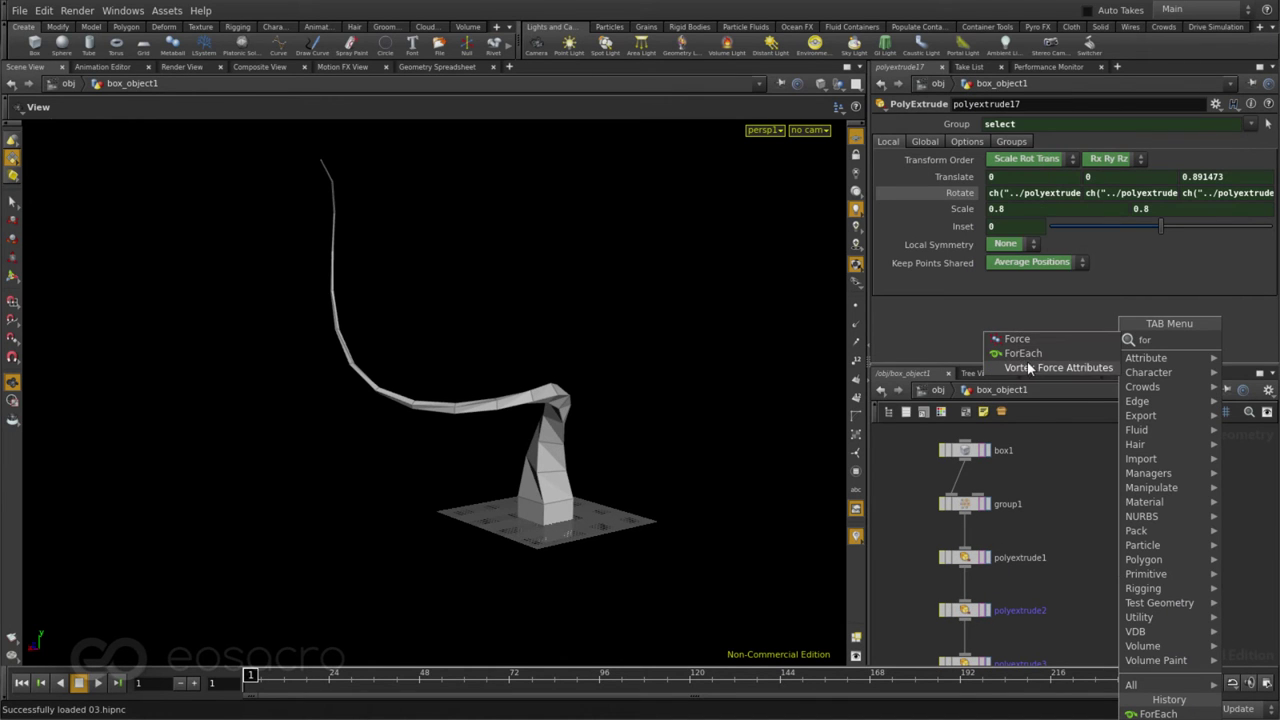
left_click(1025, 354)
left_click(1122, 559)
Step: Wire group1's output into foreach1's input
scroll(1127, 565, "up", 4)
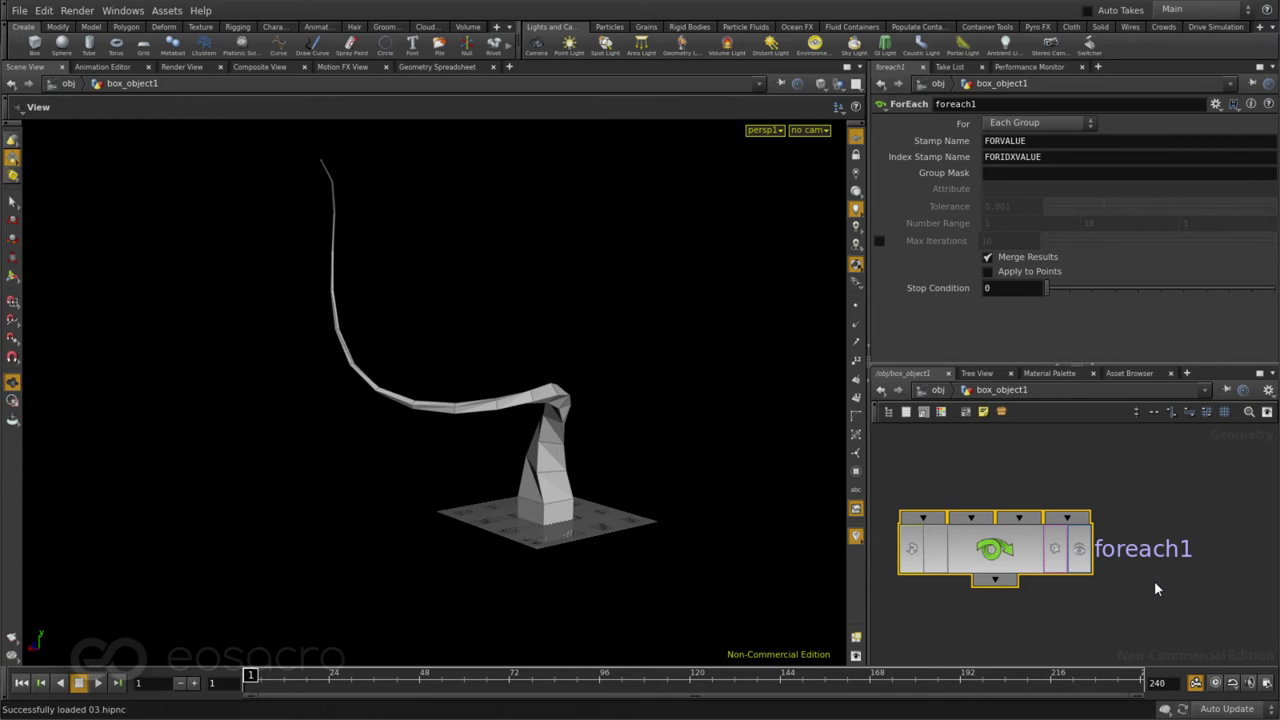
scroll(1154, 590, "down", 5)
scroll(1135, 605, "up", 3)
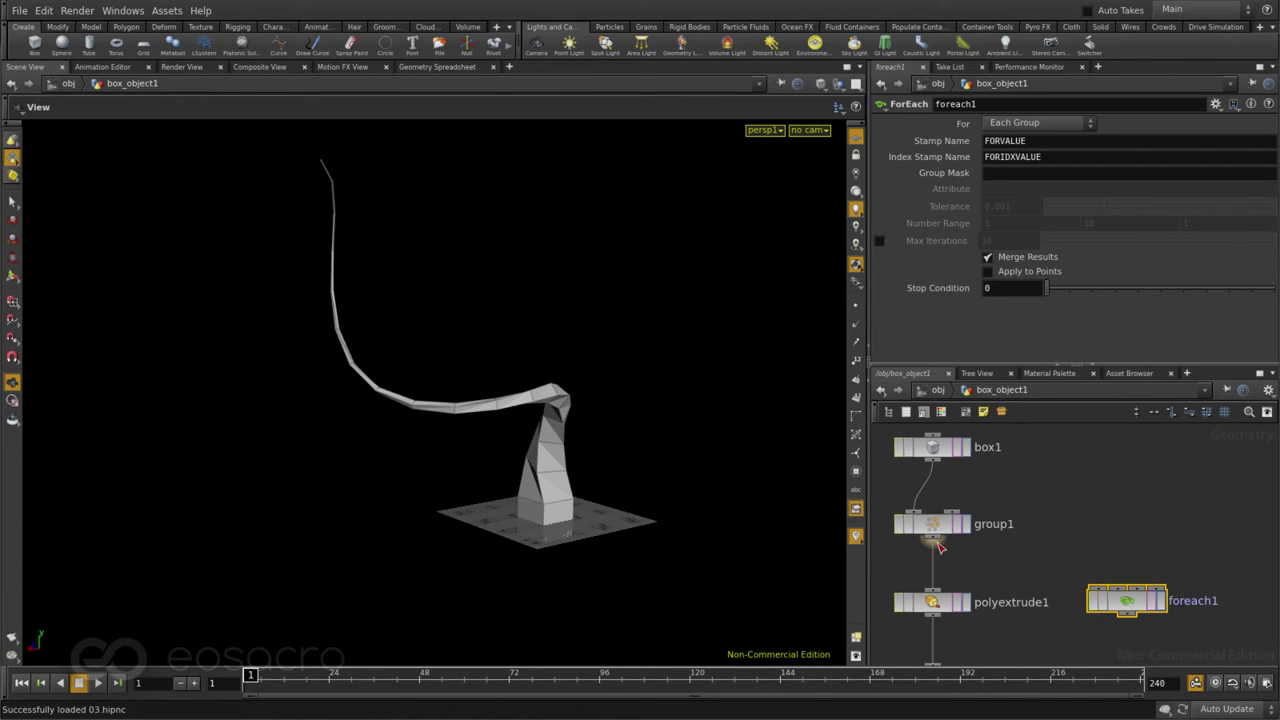
left_click_drag(939, 547, 1131, 608)
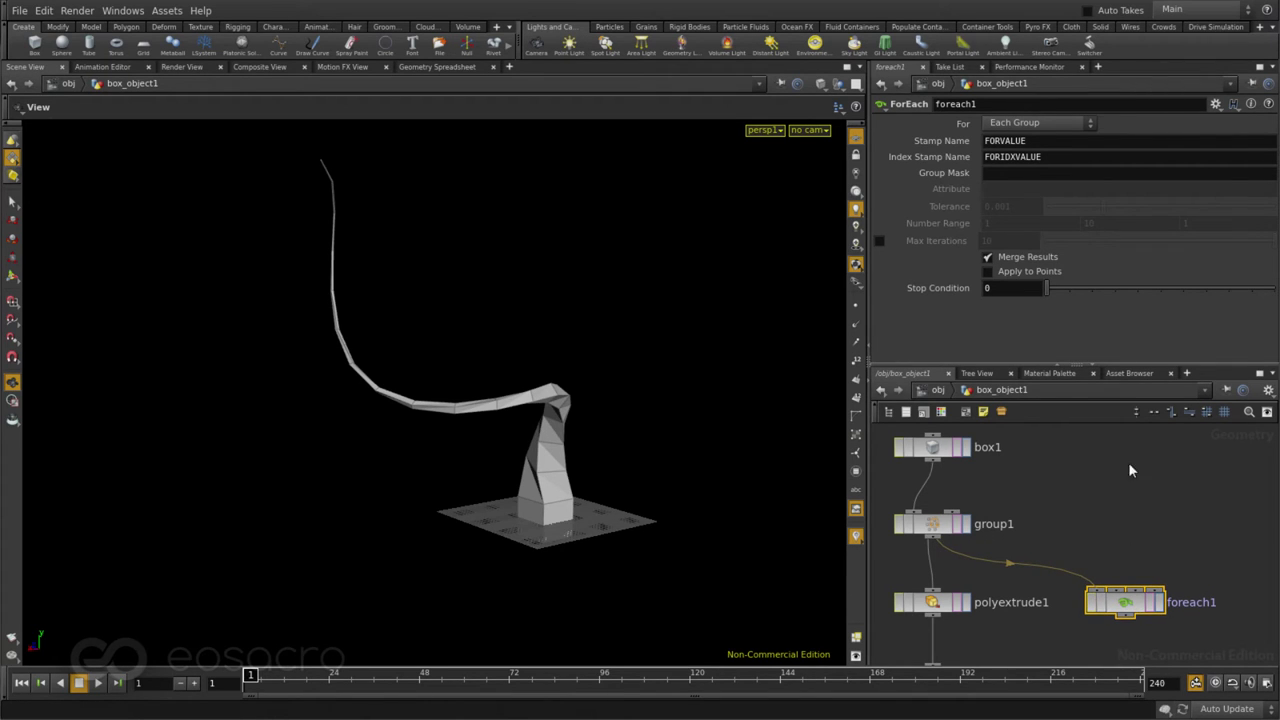
Step: Set foreach1 to Each Number over a 1–1 range with Merge Results off, then select polyextrude1
left_click(1003, 127)
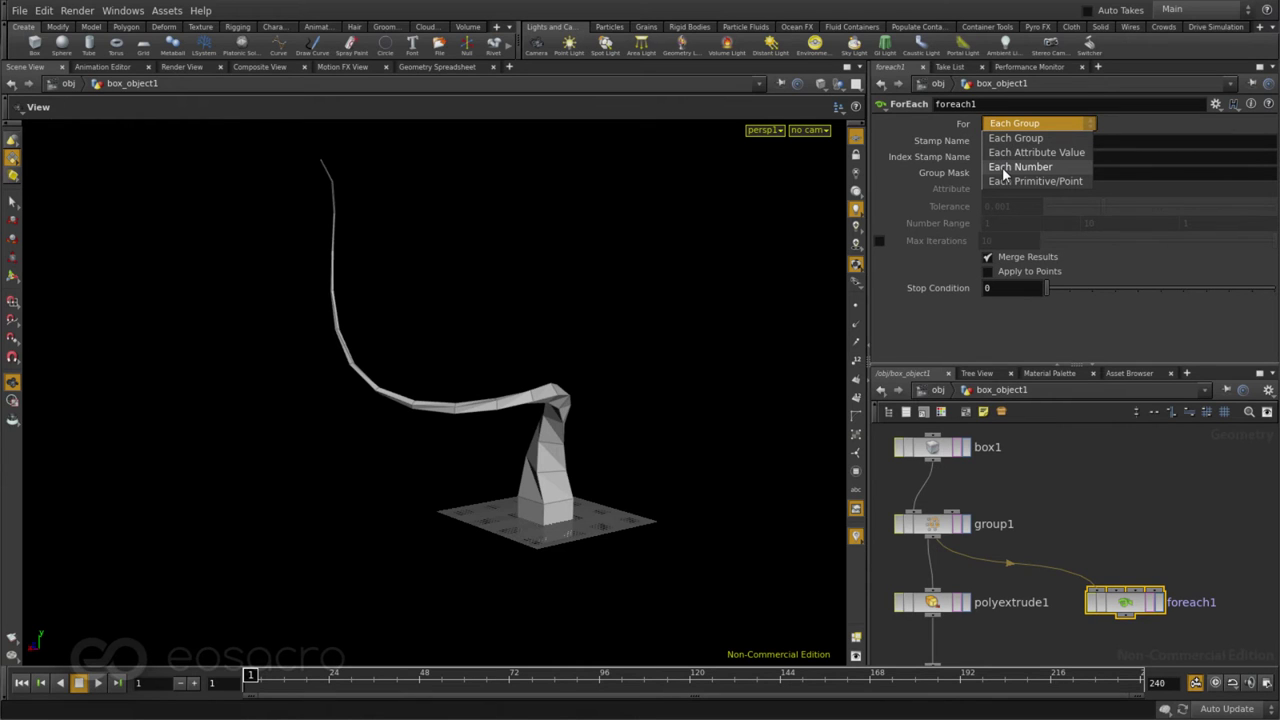
left_click(1002, 167)
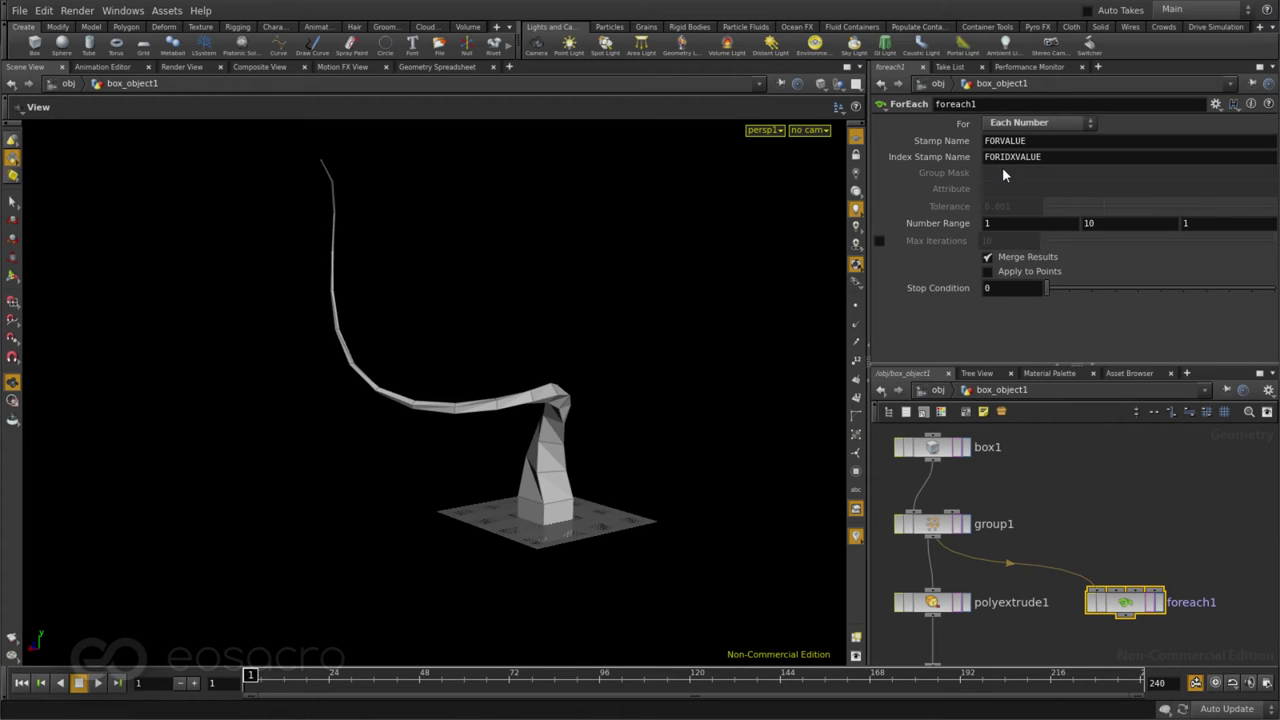
left_click(1134, 228)
mouse_move(1016, 268)
left_click(987, 258)
left_click(926, 603)
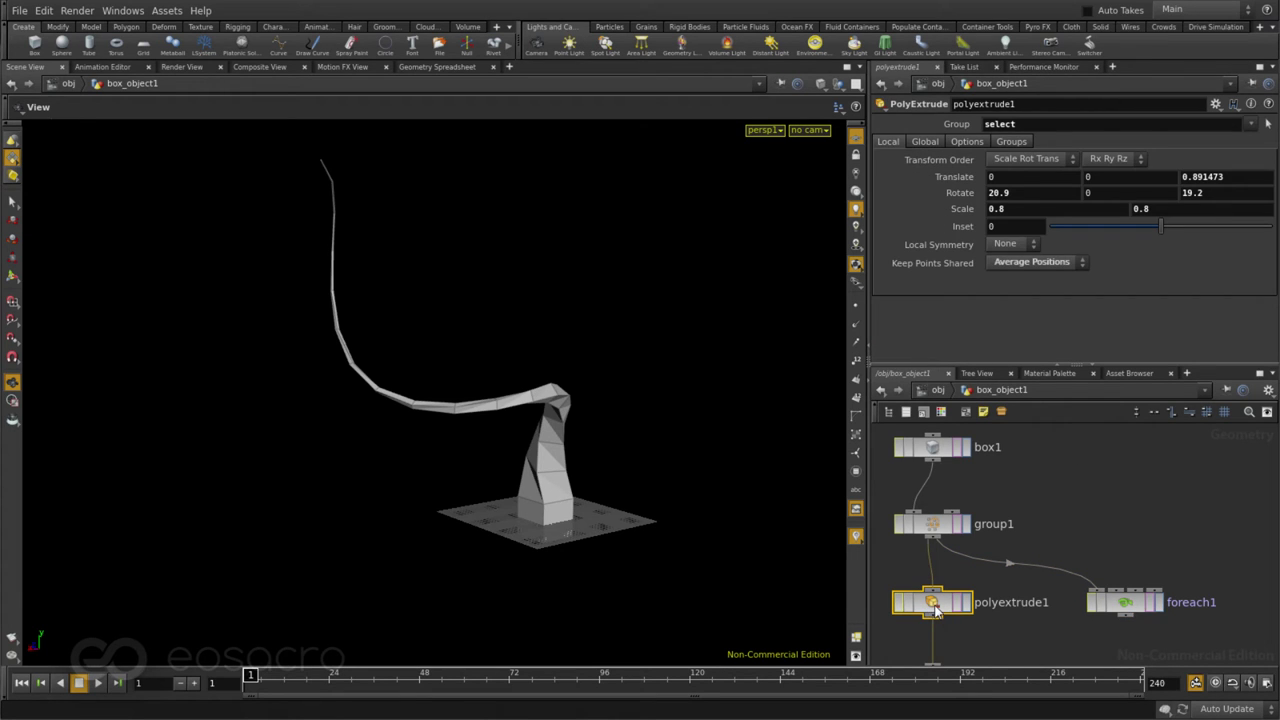
Step: Copy polyextrude1, give foreach1 the display flag, and enter foreach1
key("ctrl+c")
left_click(1149, 649)
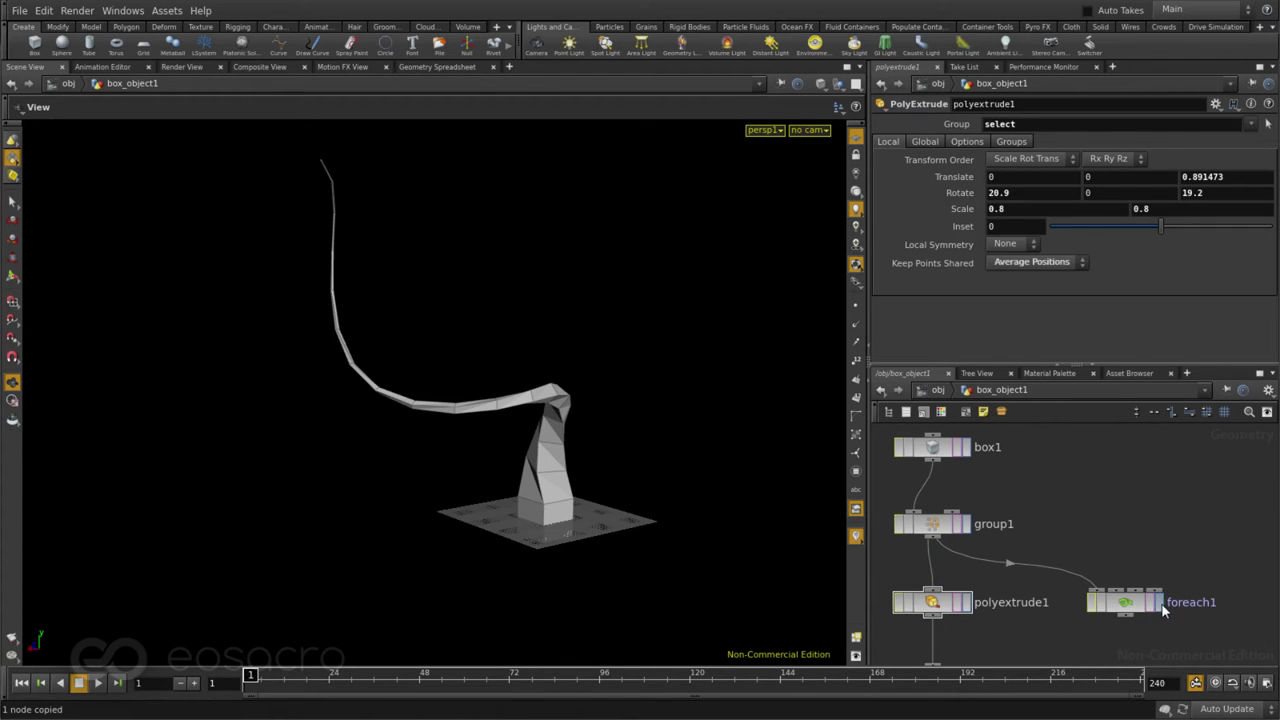
left_click(1160, 603)
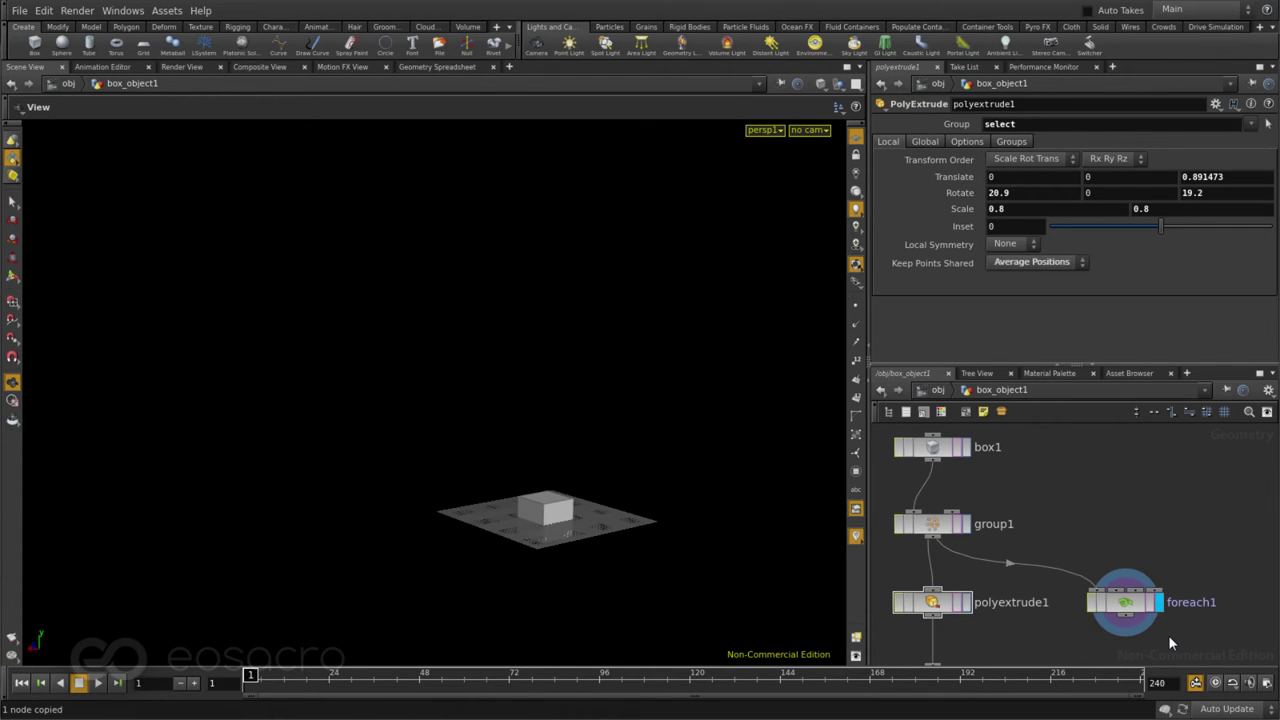
double_click(1120, 605)
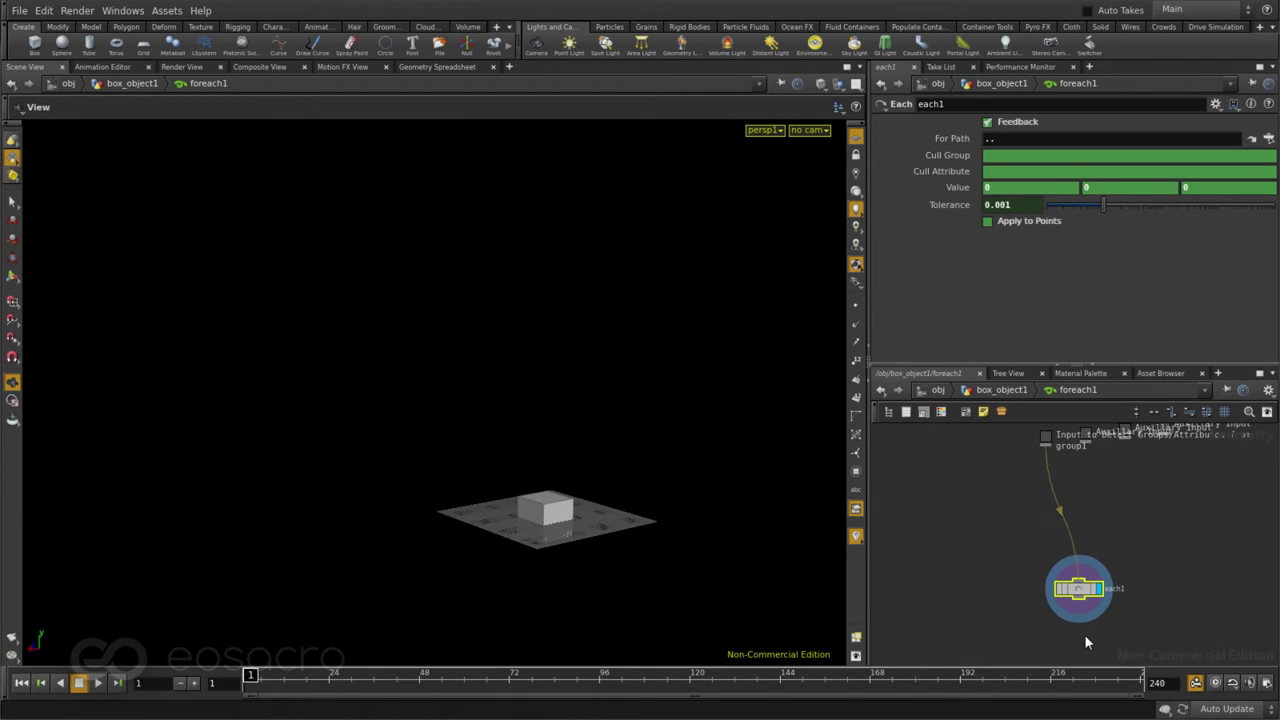
Step: Inside foreach1, reposition each1 and reveal its Cull Group and Cull Attribute expressions
scroll(1084, 634, "down", 3)
left_click_drag(1075, 489, 1053, 500)
scroll(1053, 500, "up", 4)
scroll(1020, 623, "down", 4)
scroll(1033, 563, "up", 1)
scroll(1033, 563, "up", 2)
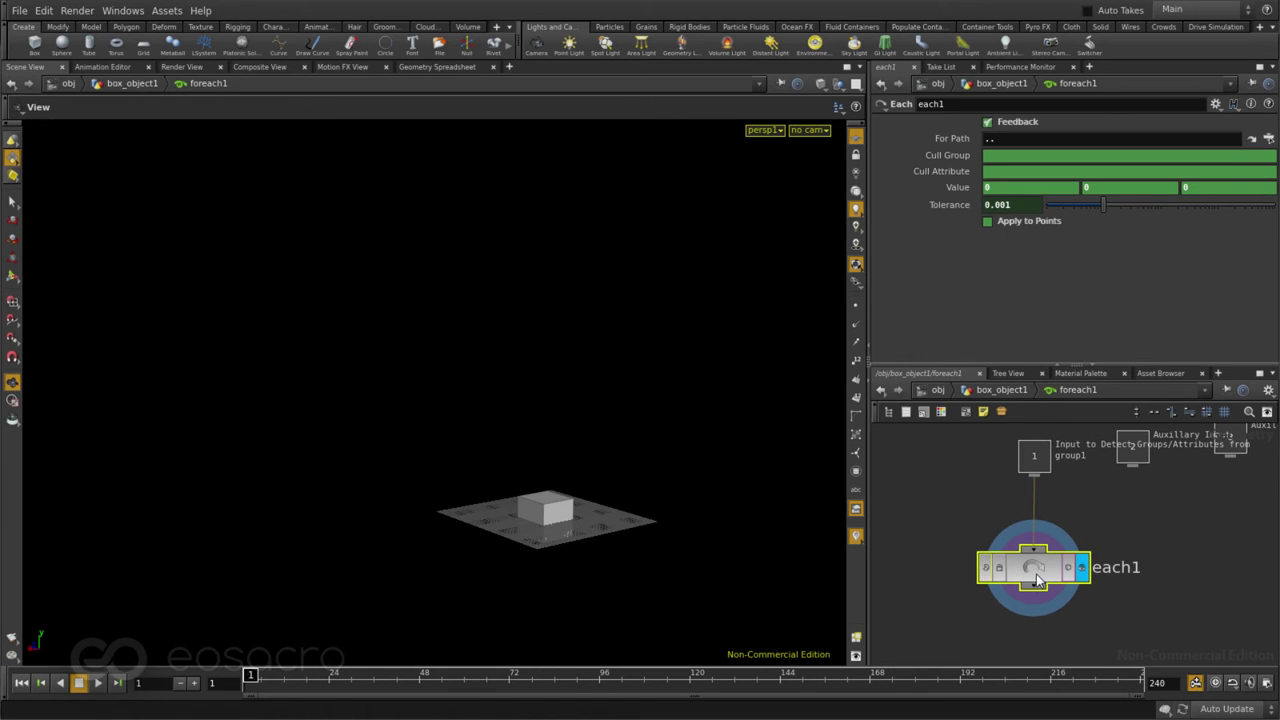
left_click(953, 156)
left_click(955, 172)
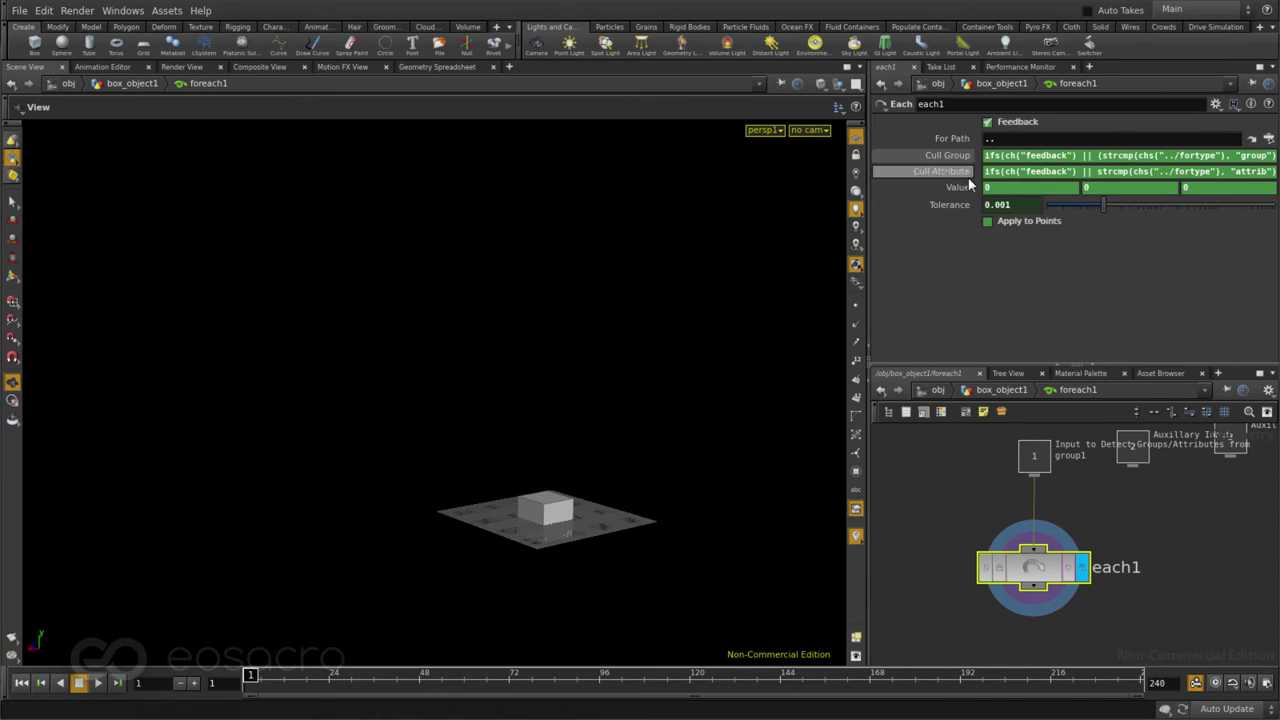
scroll(1062, 488, "down", 2)
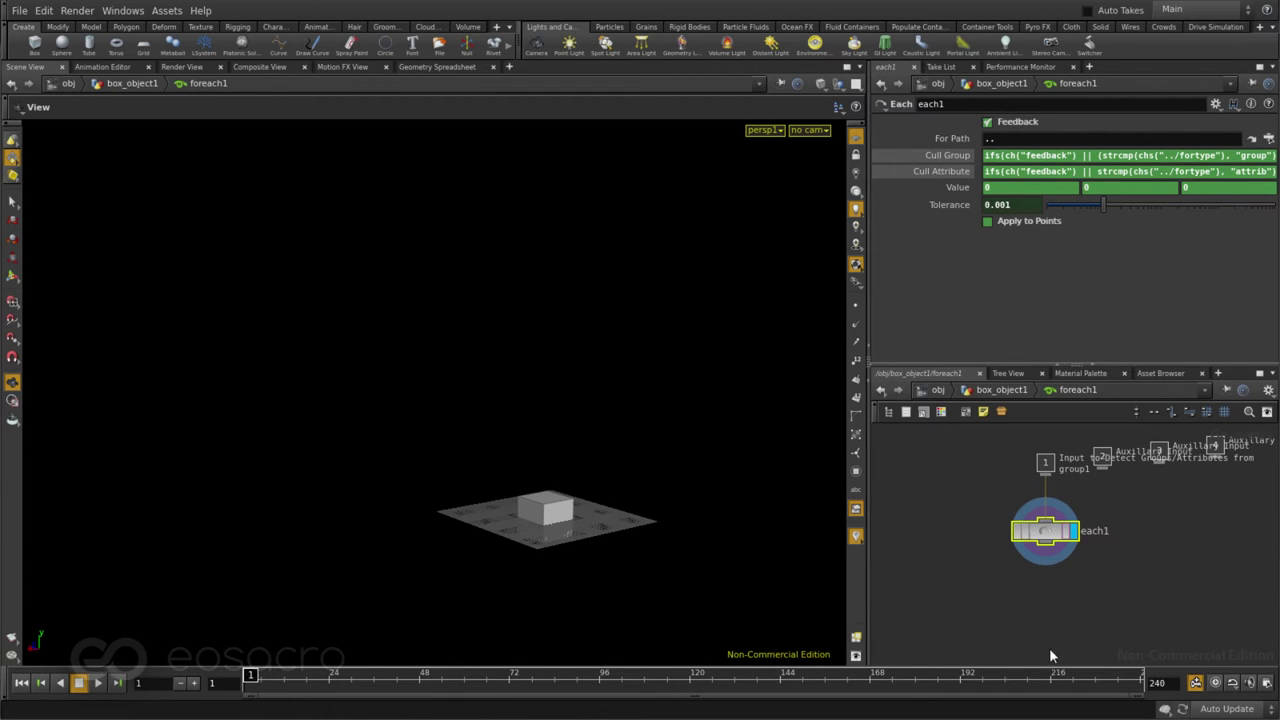
Step: Paste polyextrude1 after each1, display it, then return to box_object1
left_click(1036, 613)
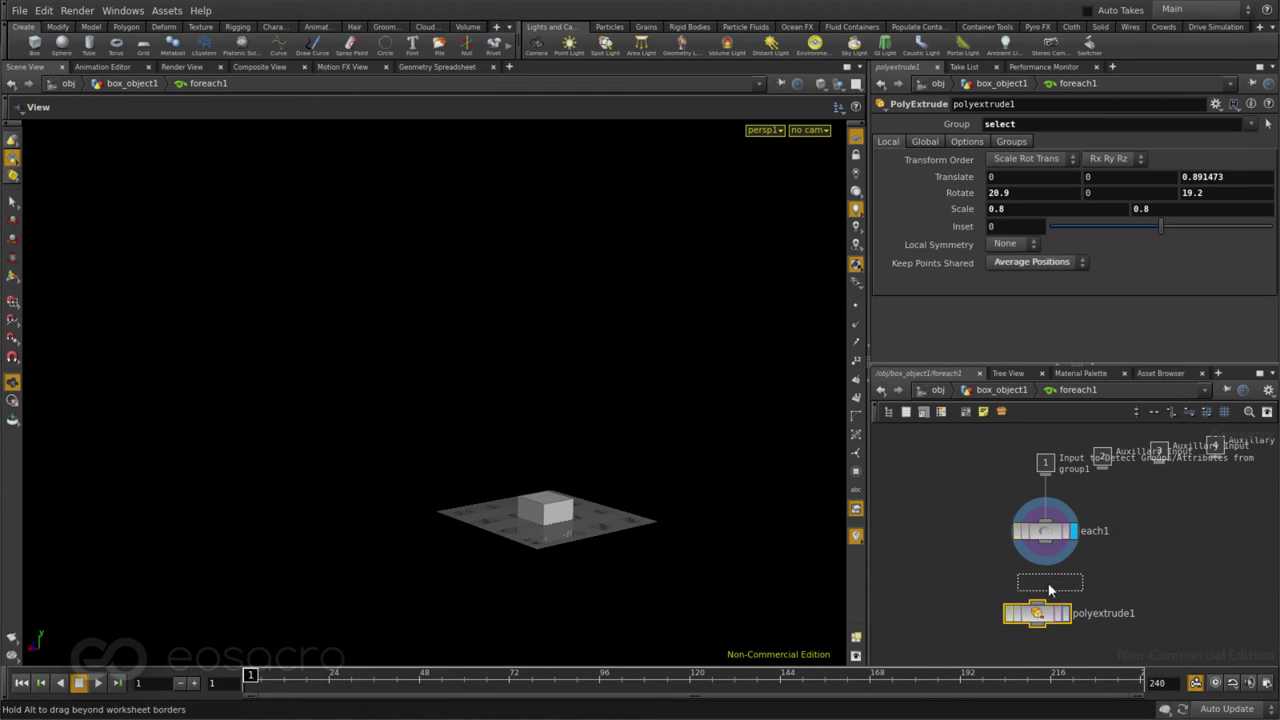
scroll(1050, 578, "up", 2)
left_click_drag(1052, 530, 1048, 630)
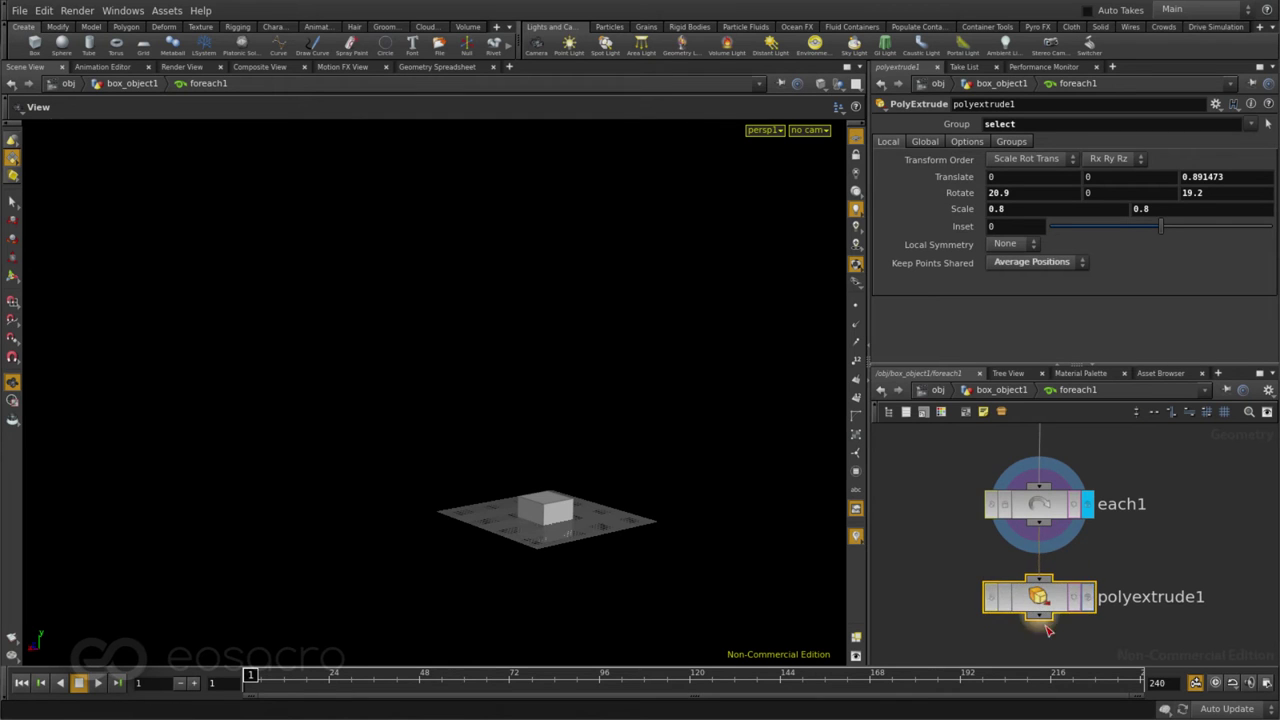
left_click(1088, 597)
left_click_drag(564, 572, 266, 351)
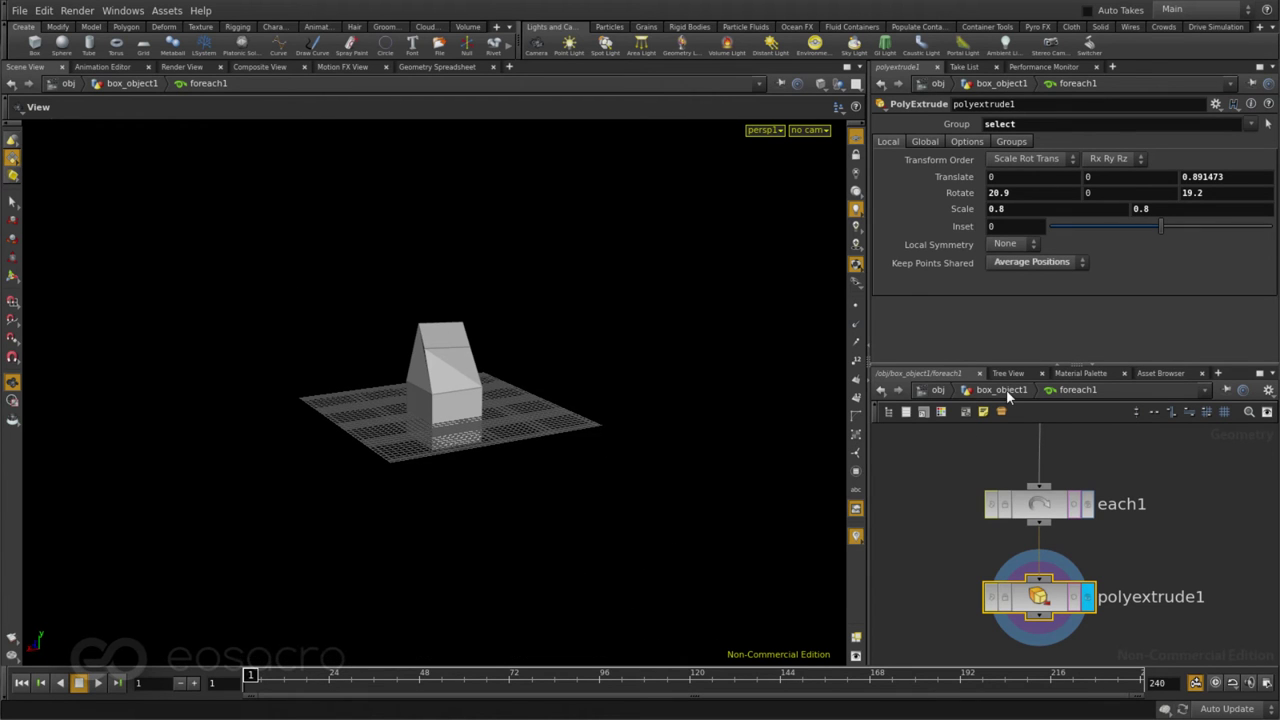
left_click(1001, 389)
left_click_drag(573, 375, 291, 404)
middle_click_drag(291, 404, 423, 423)
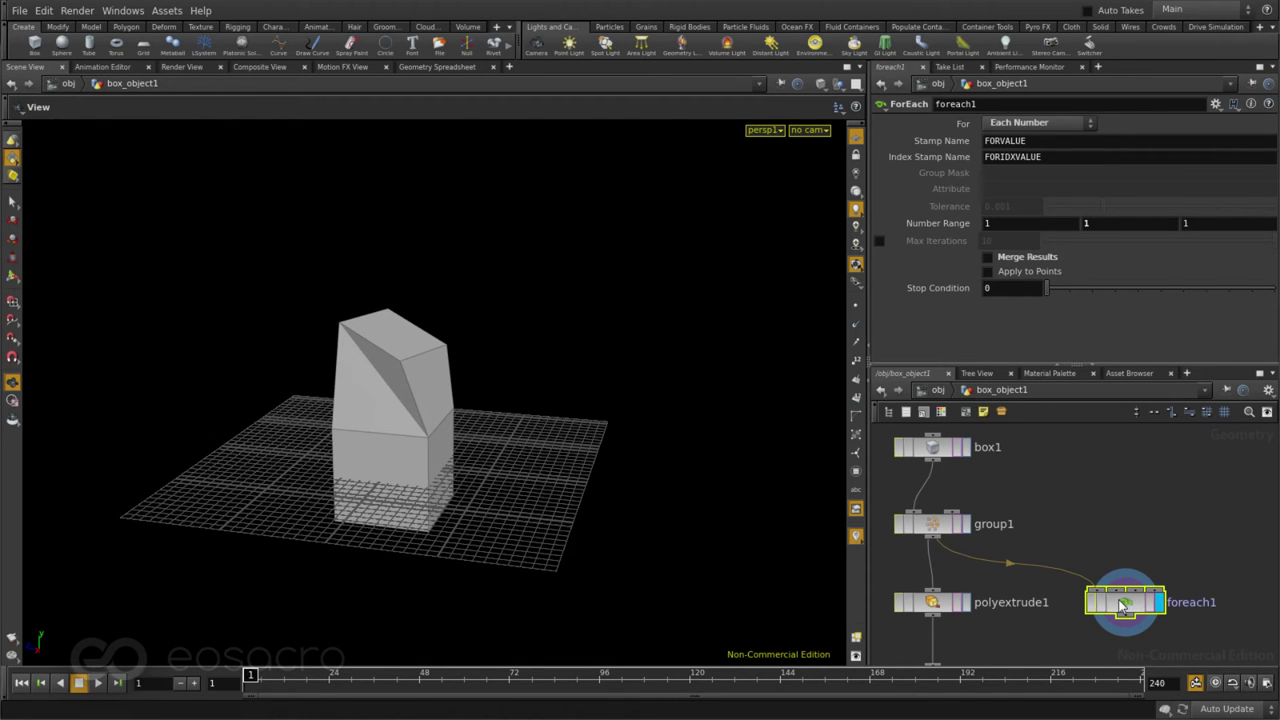
left_click_drag(477, 500, 449, 503)
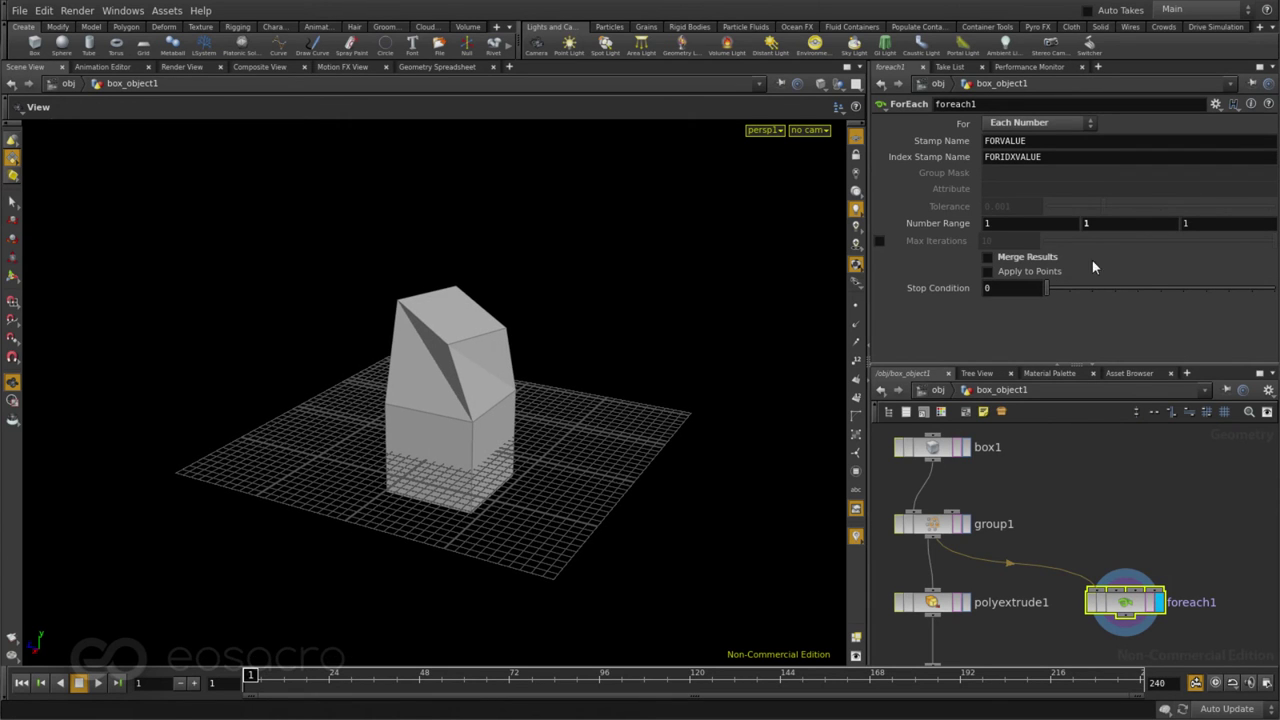
middle_click_drag(1115, 223, 1205, 218)
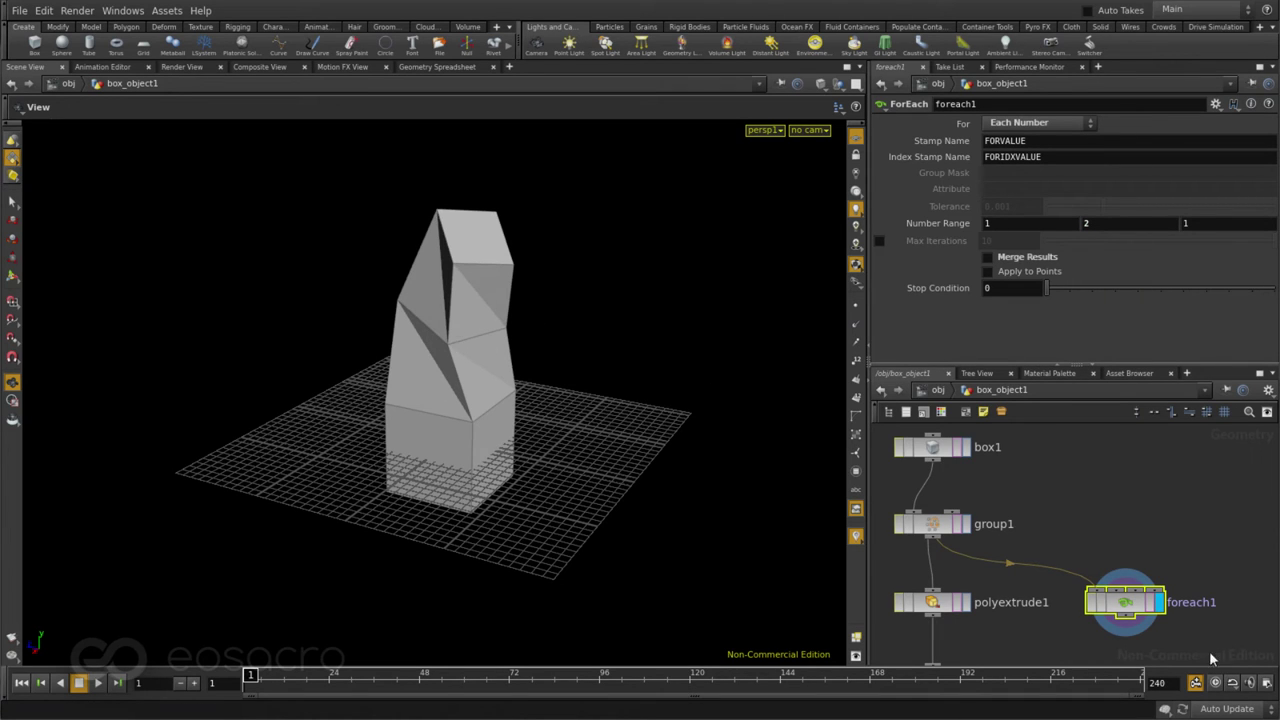
double_click(1135, 607)
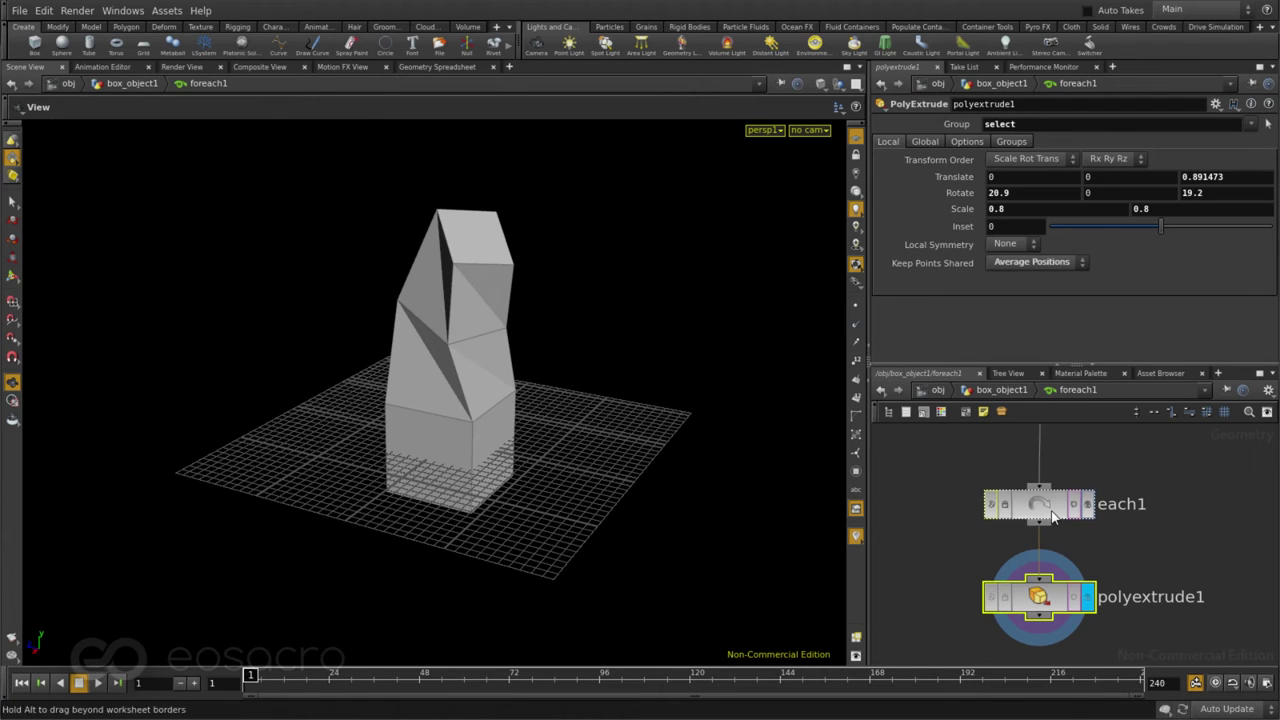
left_click(1042, 505)
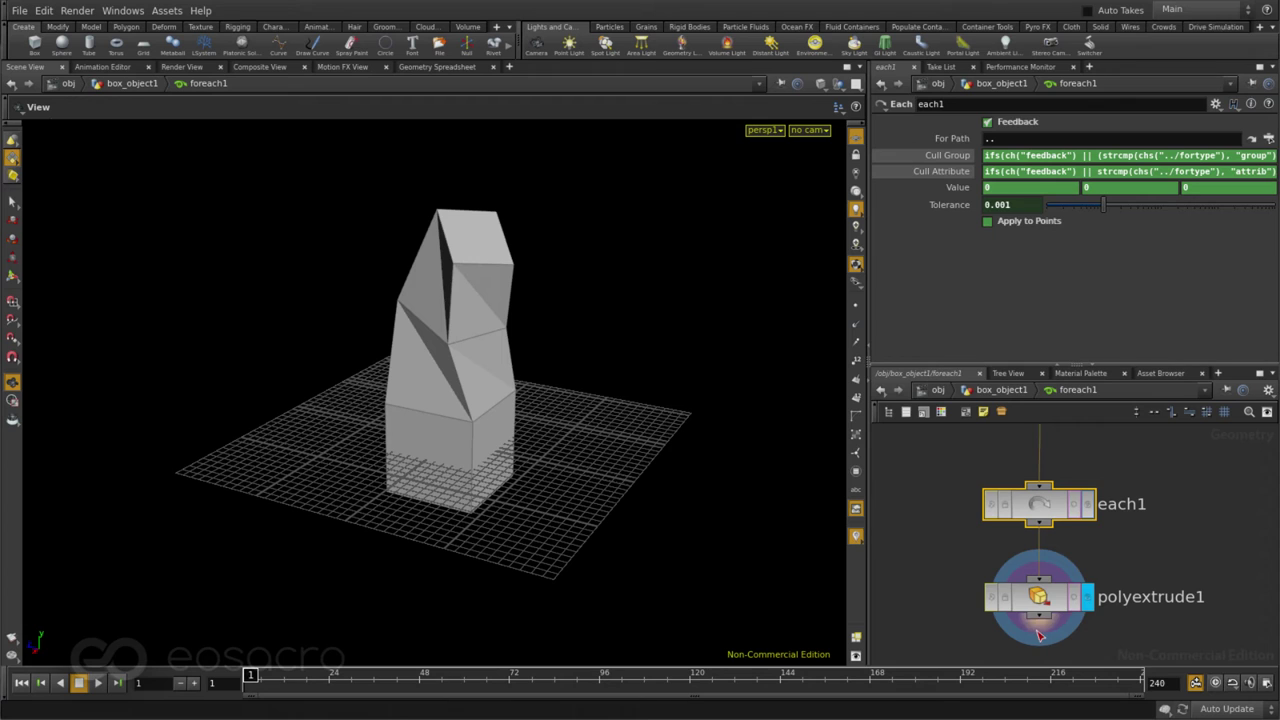
left_click(1000, 390)
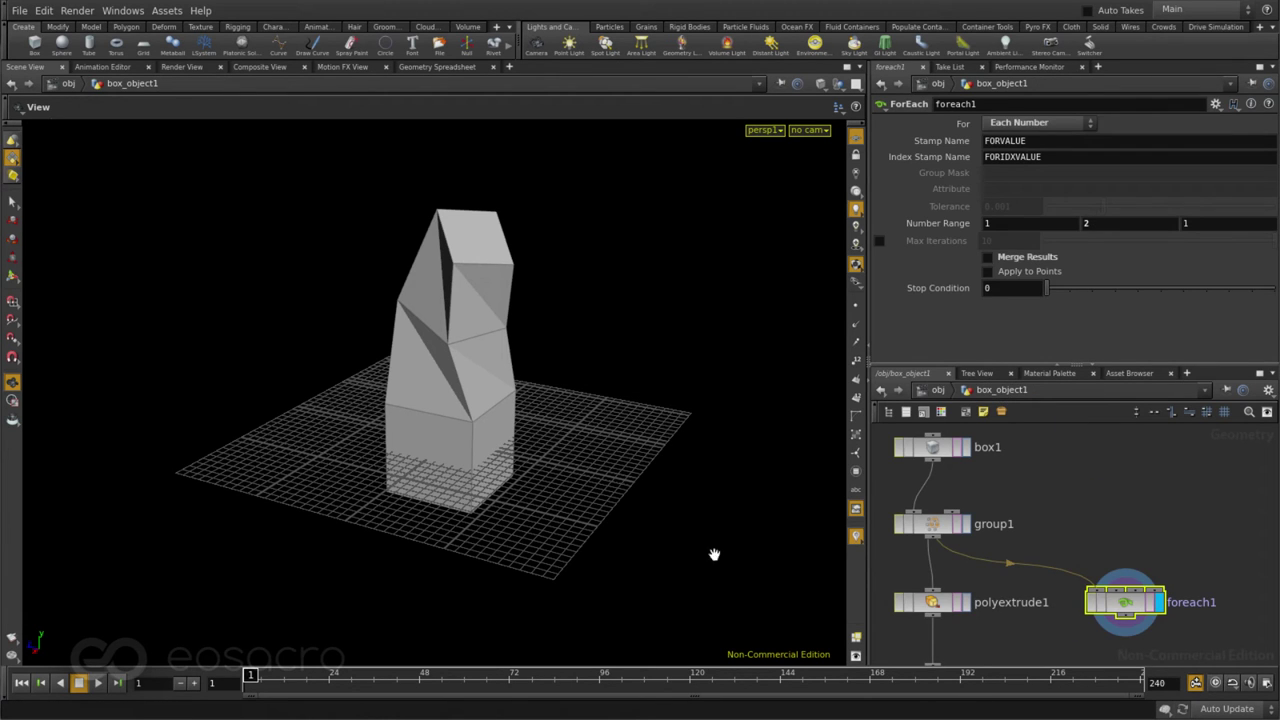
Step: Set foreach1's Number Range end to 20 and view the long tentacle
scroll(1025, 547, "down", 5)
scroll(1107, 648, "up", 5)
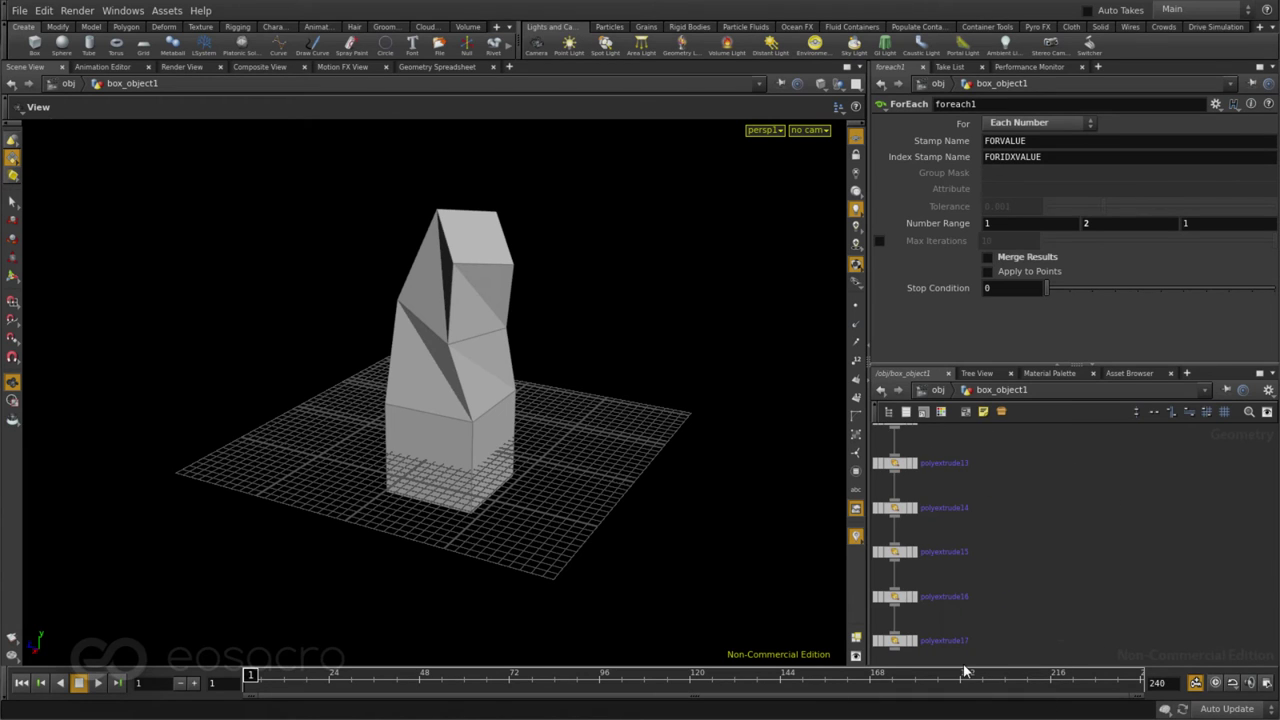
scroll(964, 635, "down", 5)
scroll(960, 588, "up", 3)
scroll(960, 588, "up", 3)
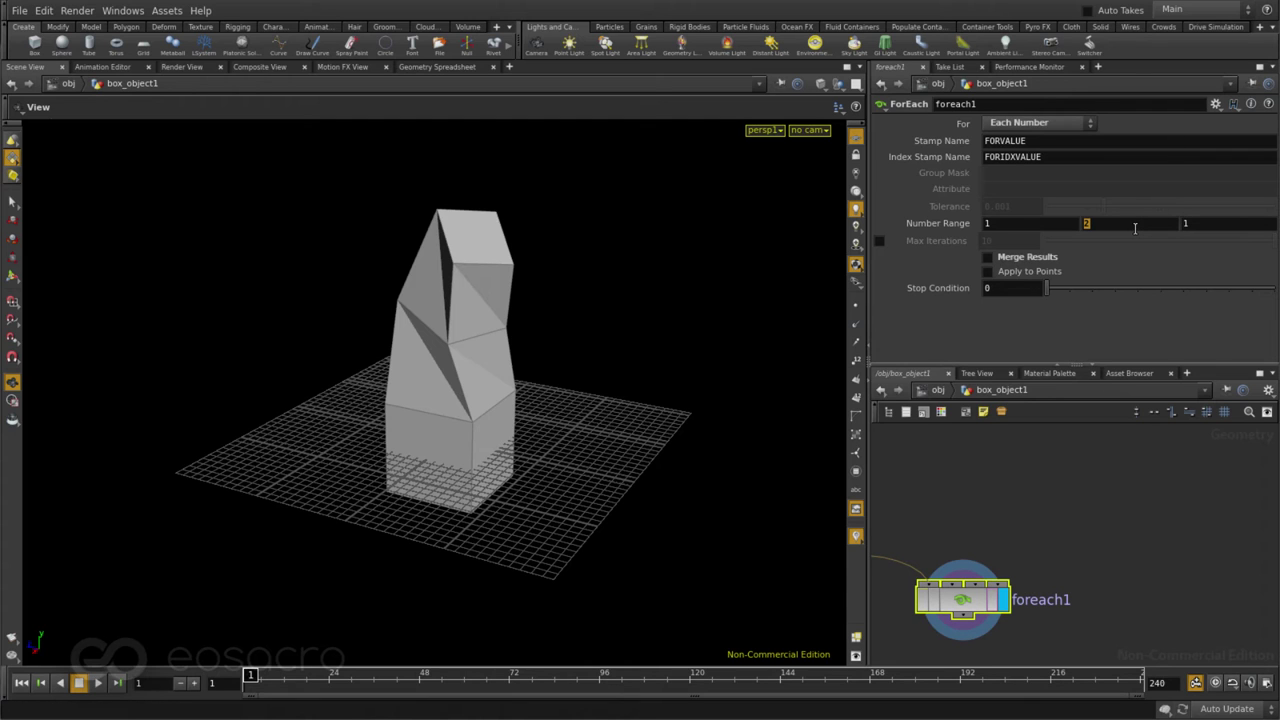
key("Return")
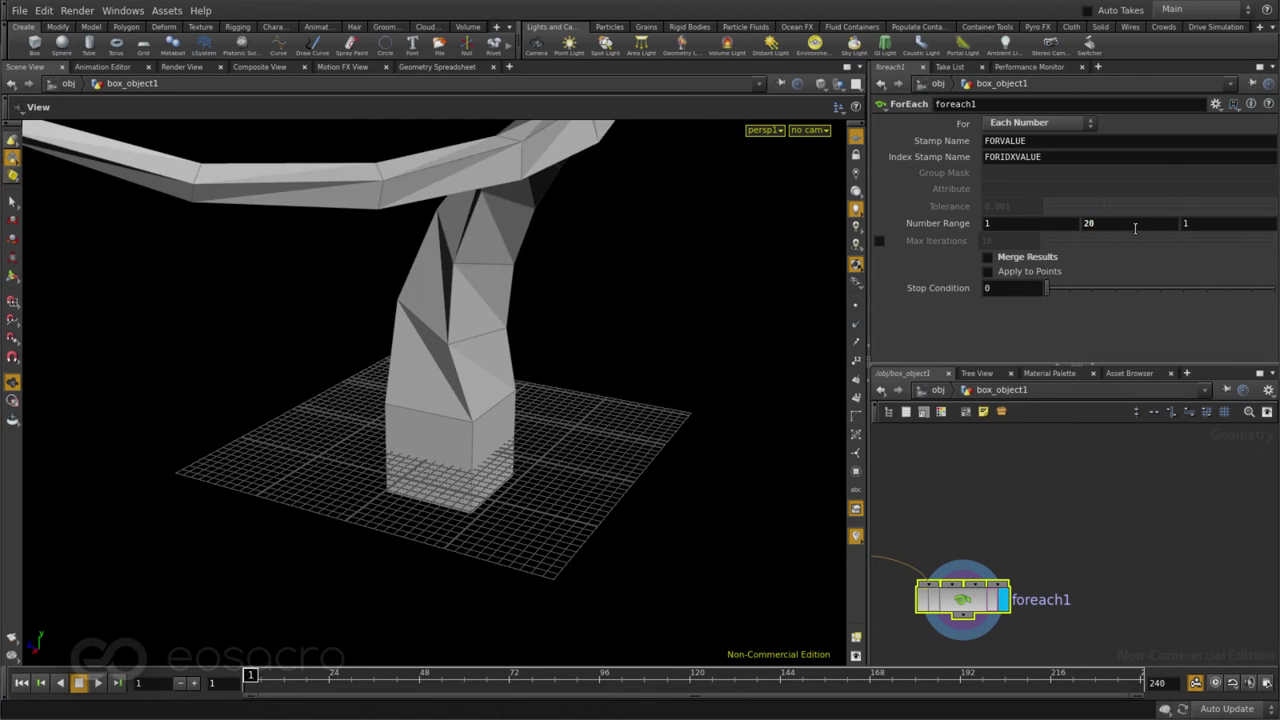
right_click_drag(560, 291, 131, 394)
left_click_drag(400, 374, 637, 449)
Step: Frame the network and marquee-select the generated polyextrude nodes
key("h")
scroll(1050, 548, "down", 5)
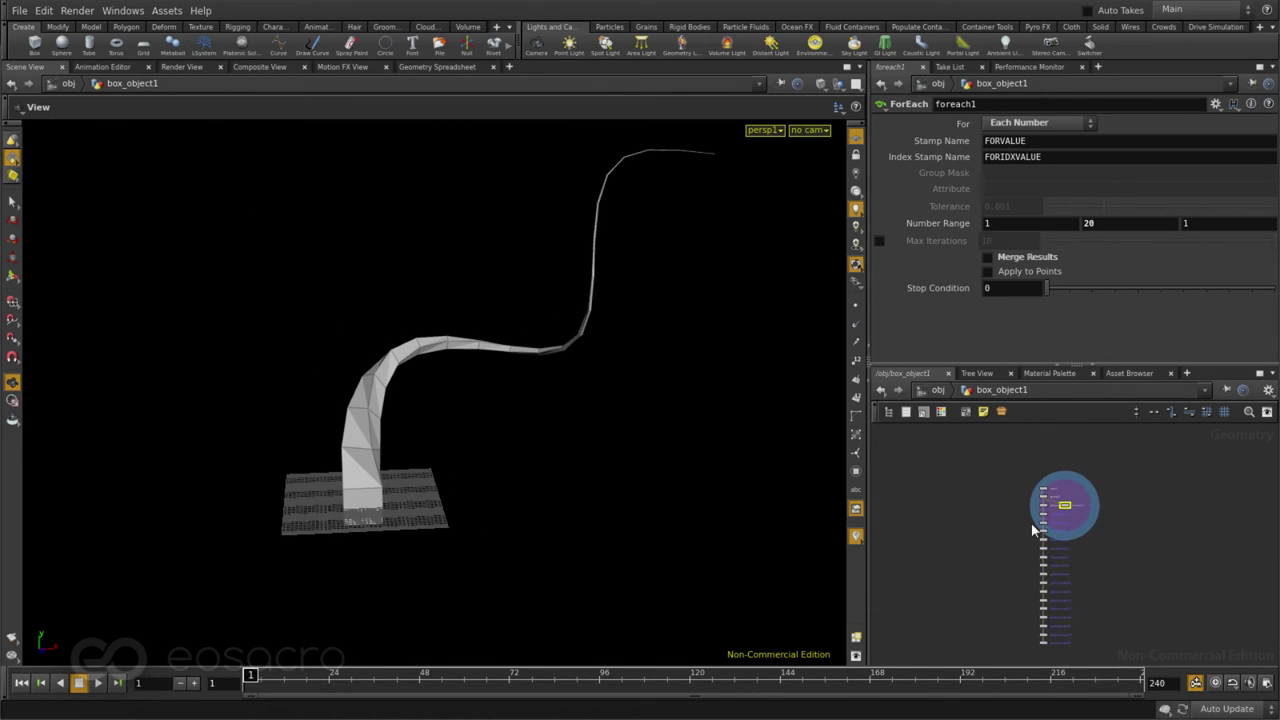
left_click_drag(1012, 651, 1058, 510)
scroll(1085, 481, "up", 2)
scroll(1085, 481, "up", 4)
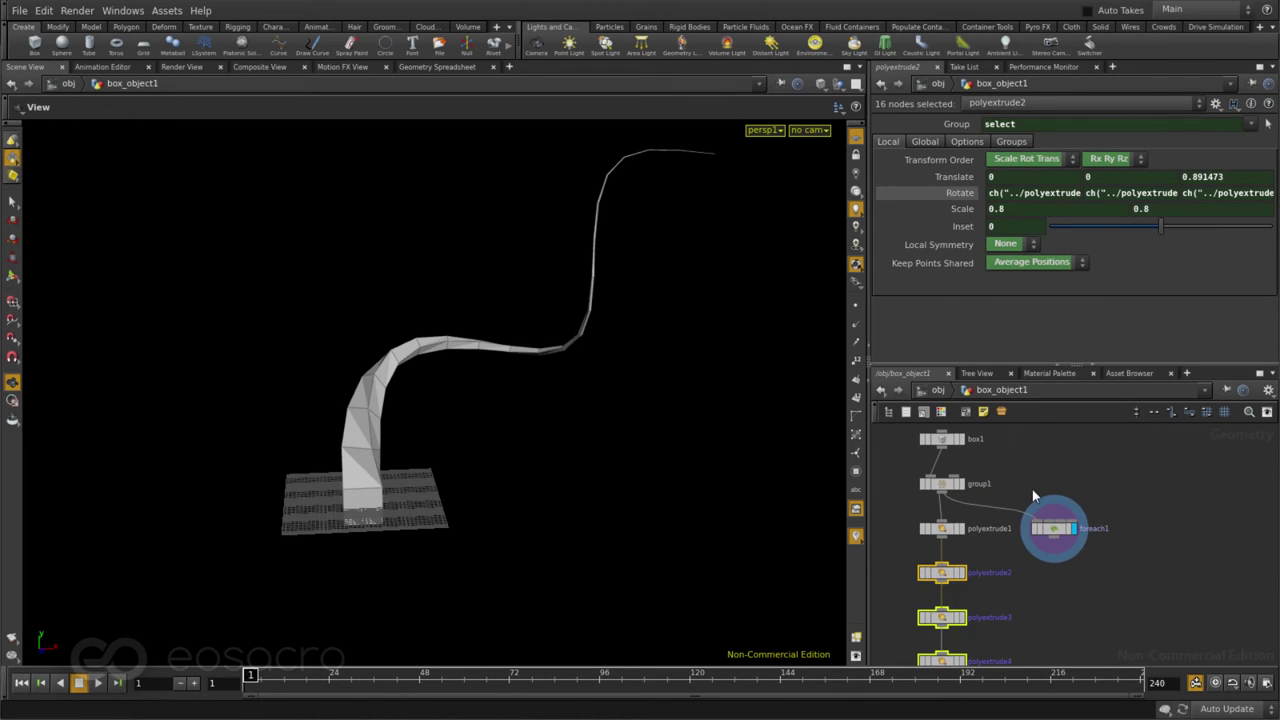
Step: Select polyextrude1 and try a different Rotate Z value
left_click(1125, 627)
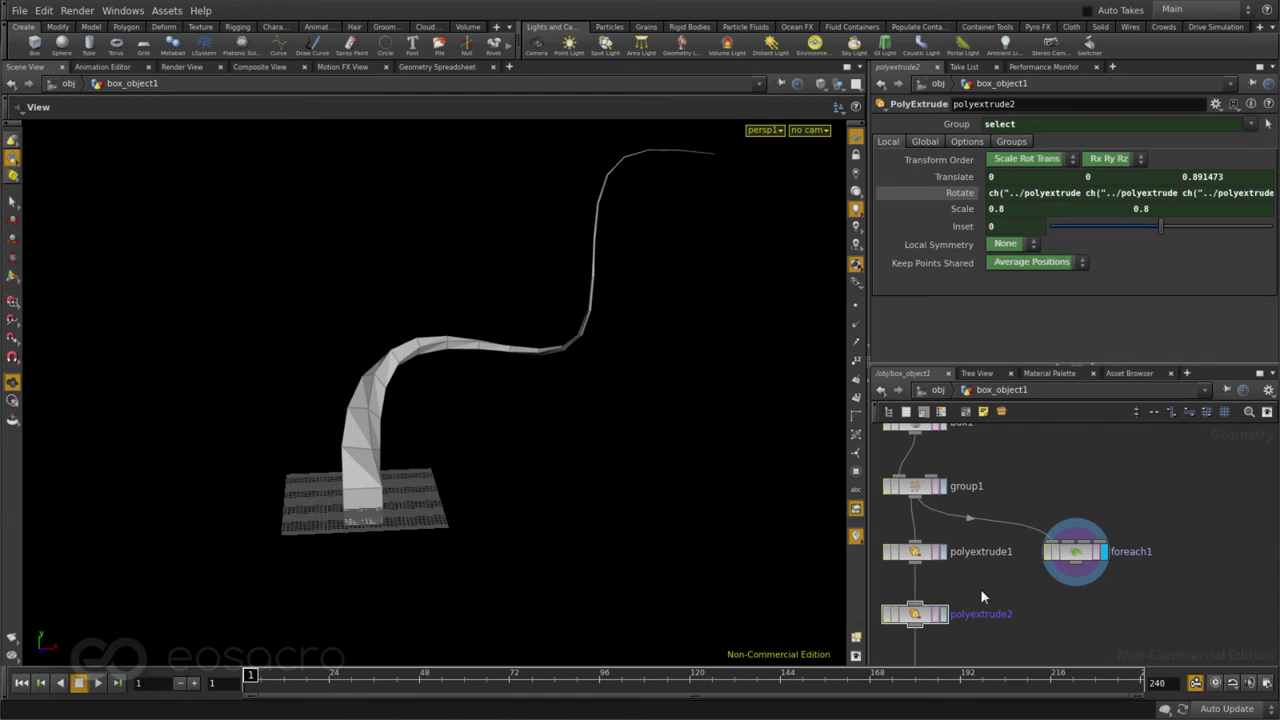
left_click(916, 552)
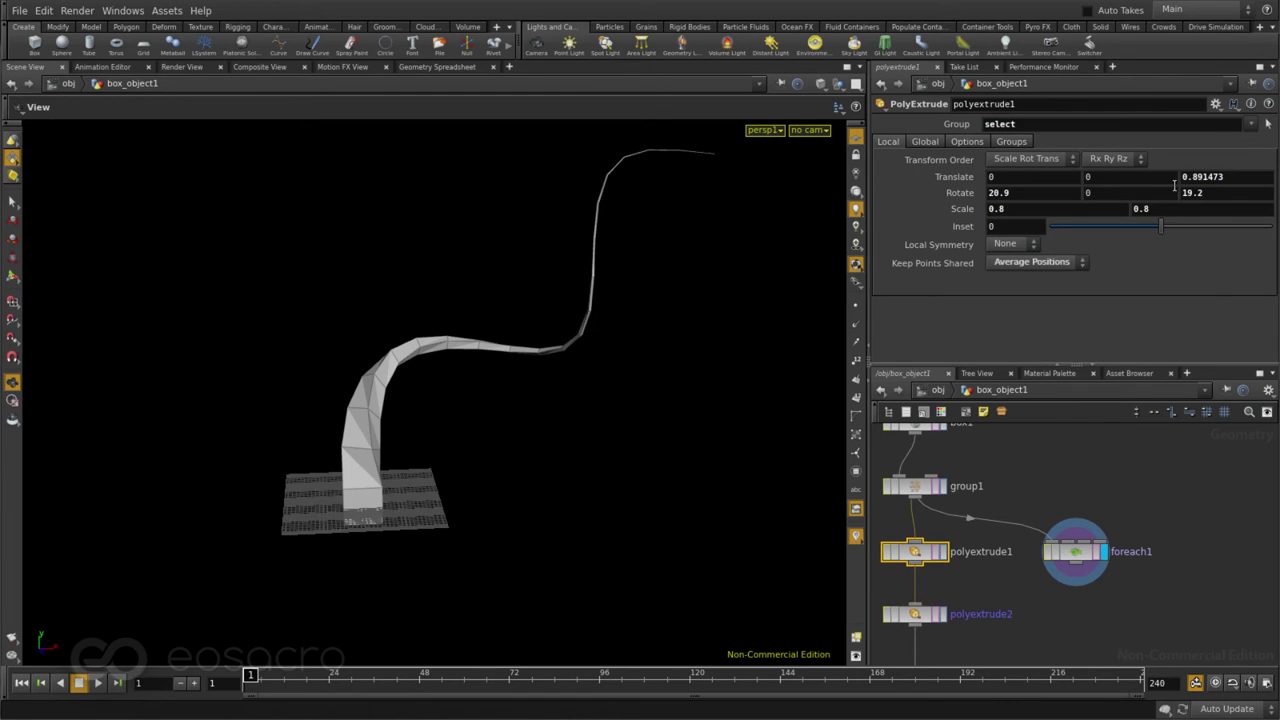
middle_click_drag(1205, 192, 1248, 185)
Step: Display polyextrude17, readjust Rotate Z, then make foreach1 the current node
middle_click_drag(910, 637, 1073, 485)
middle_click_drag(1038, 621, 1080, 430)
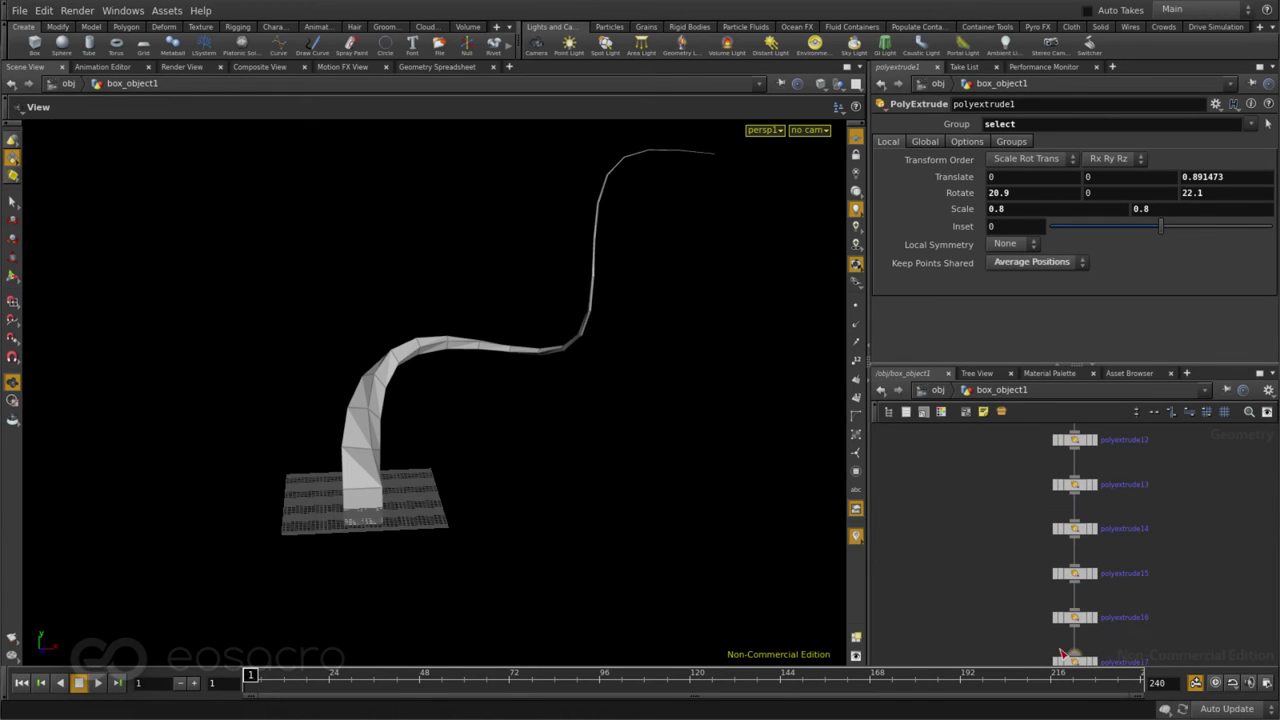
left_click(1092, 663)
scroll(1009, 641, "down", 5)
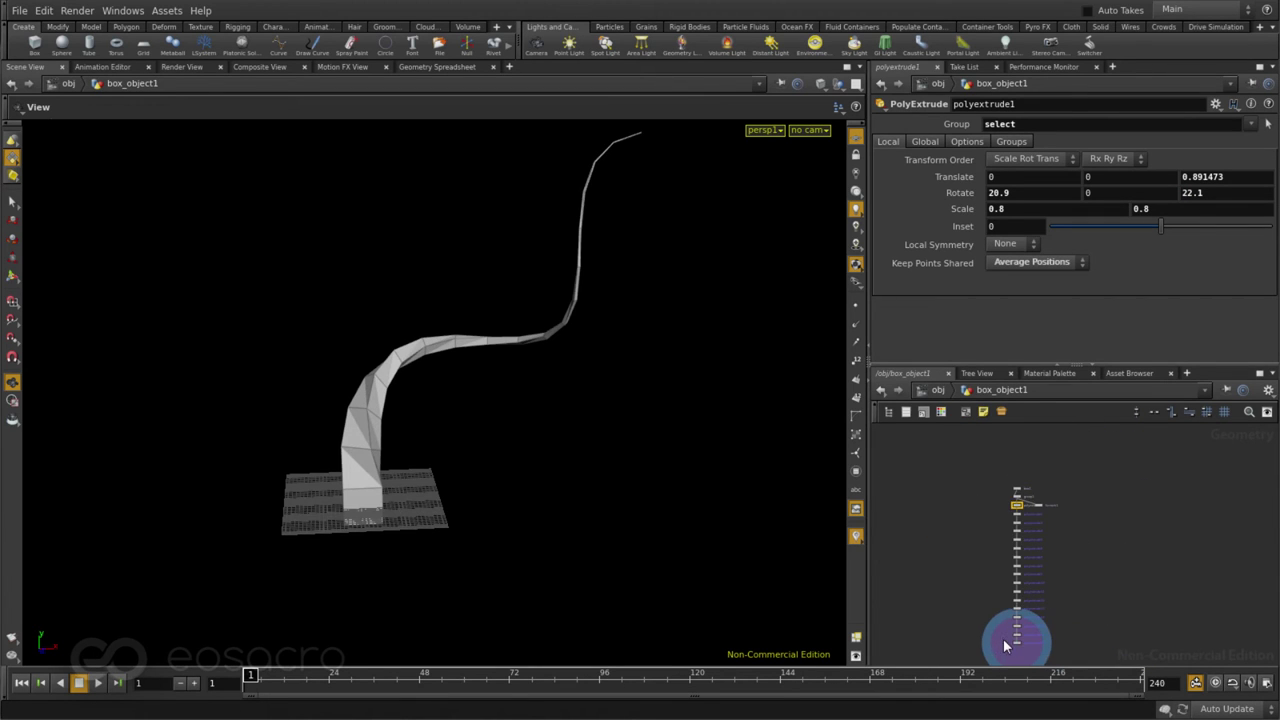
mouse_move(1205, 196)
middle_mouse_down()
mouse_move(700, 190)
mouse_move(291, 150)
mouse_move(666, 186)
mouse_move(53, 183)
mouse_move(1205, 196)
middle_mouse_up()
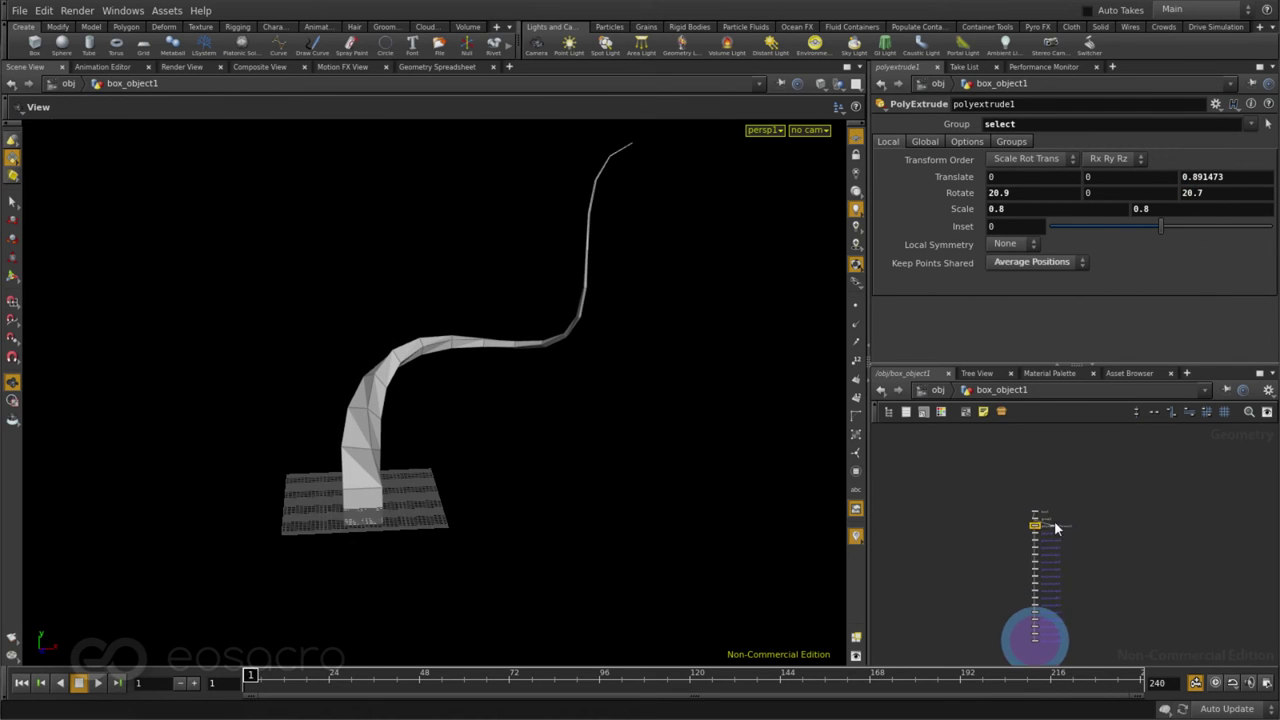
scroll(1107, 531, "up", 6)
left_click(1107, 531)
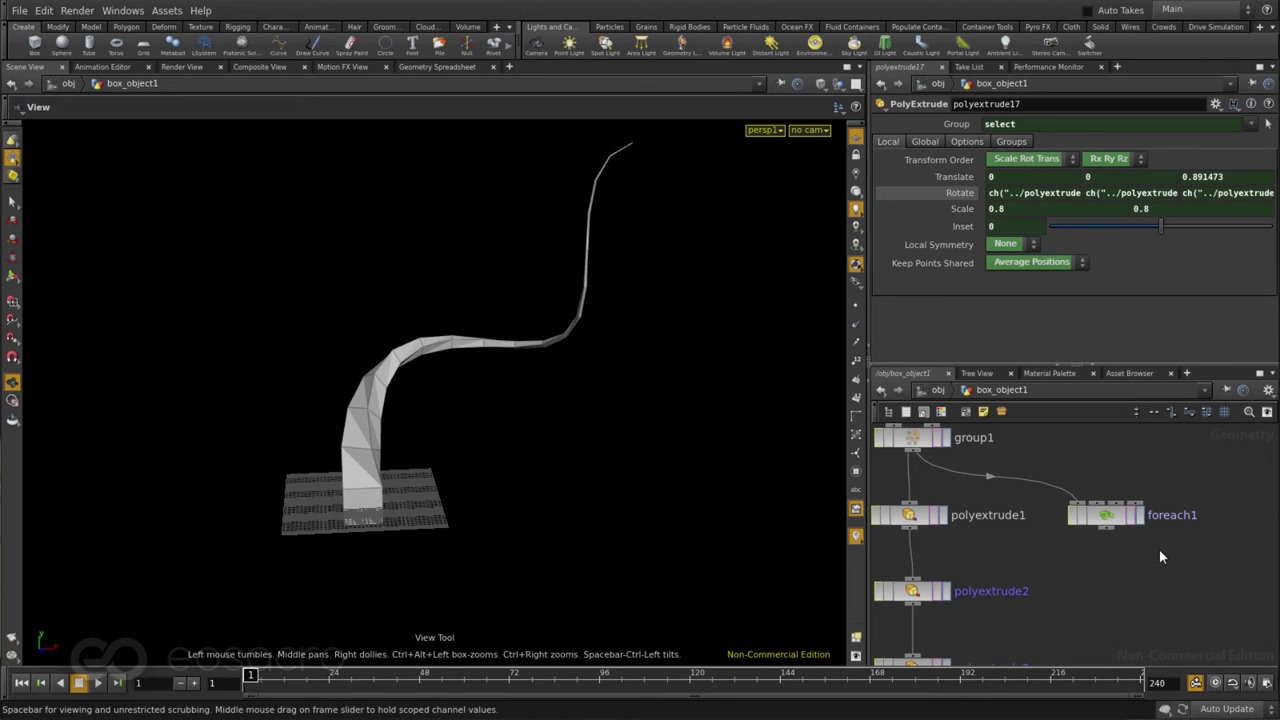
left_click(1101, 520)
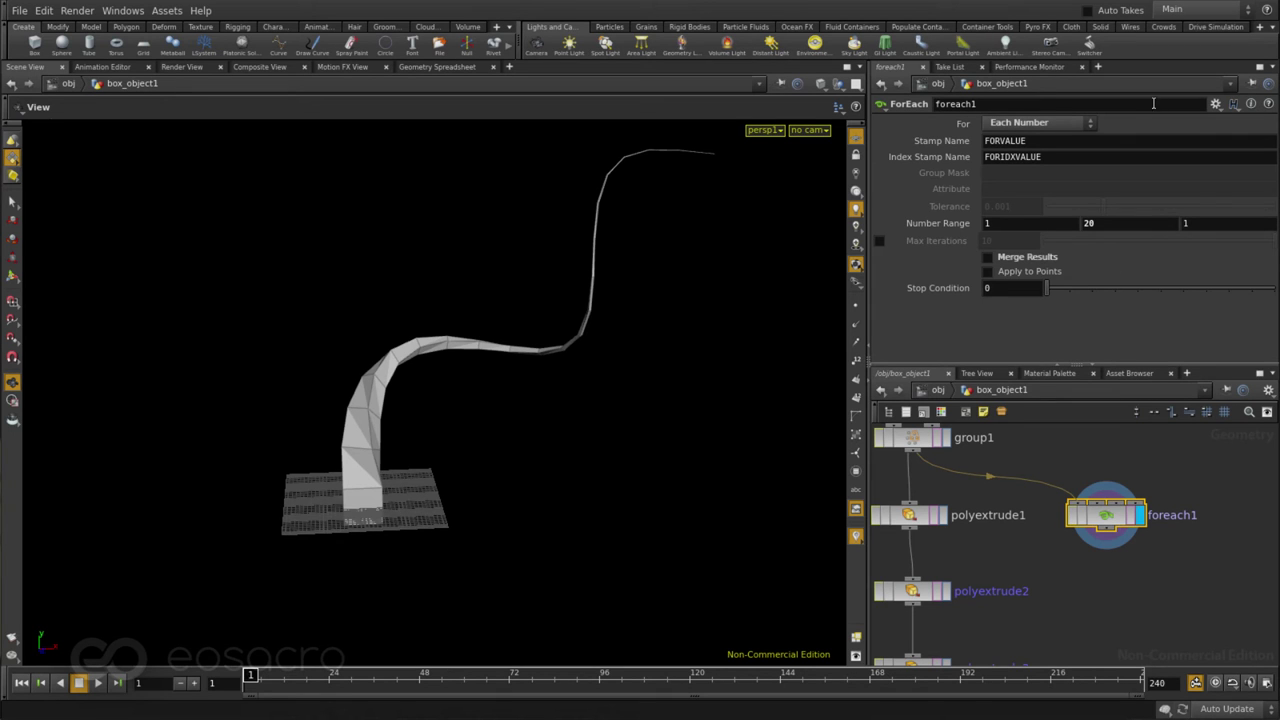
Step: In foreach1's Edit Parameter Interface, add a folder named Extrude
left_click(1216, 104)
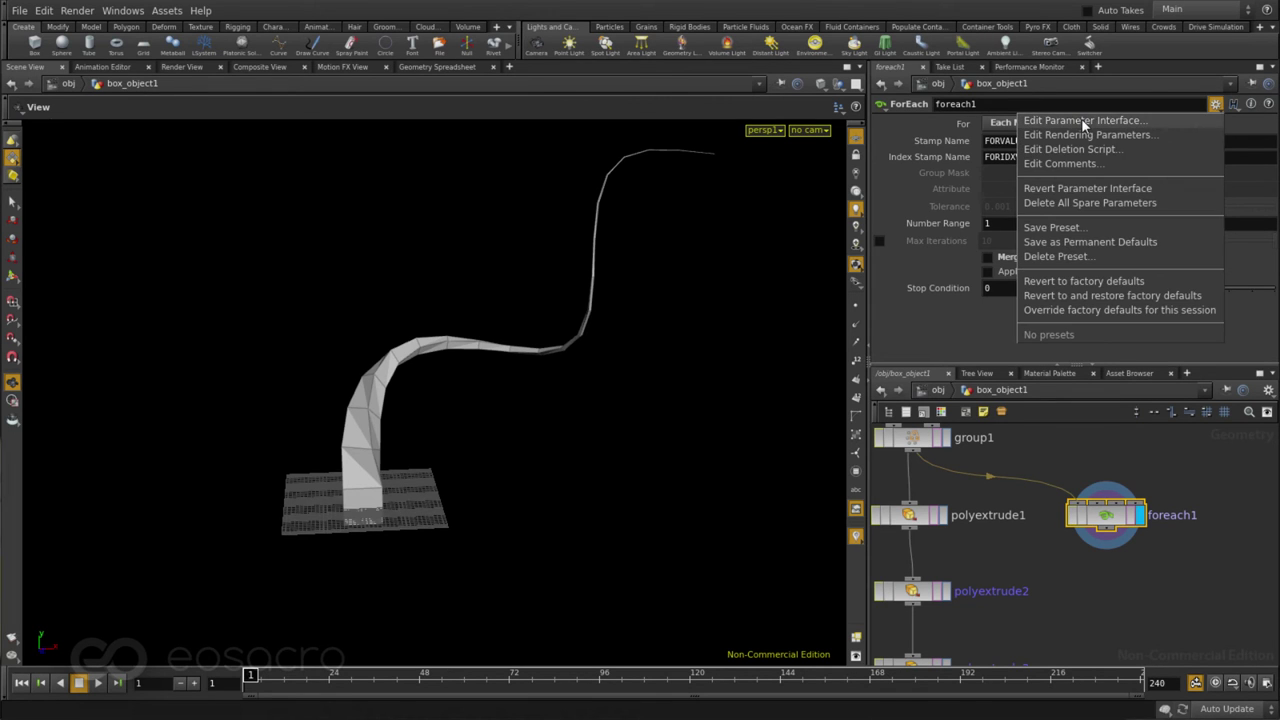
left_click(1081, 120)
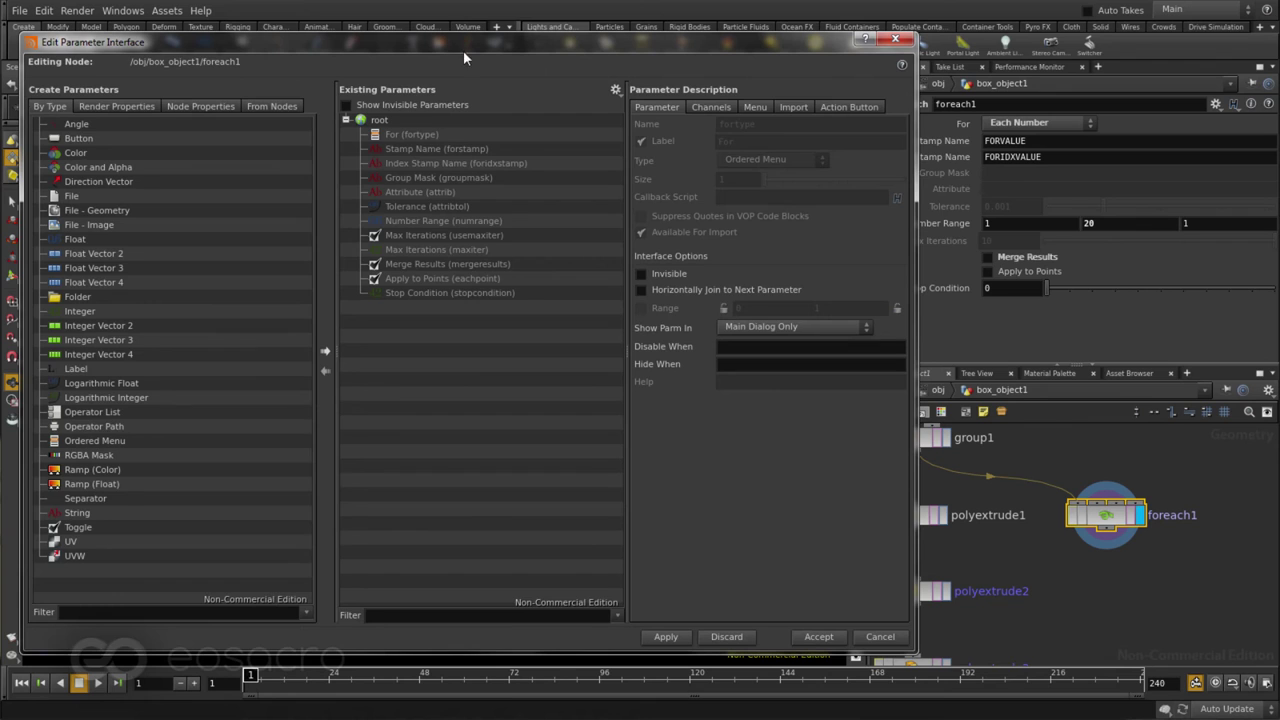
left_click_drag(467, 55, 481, 53)
left_click(76, 298)
left_click_drag(139, 299, 451, 388)
double_click(421, 306)
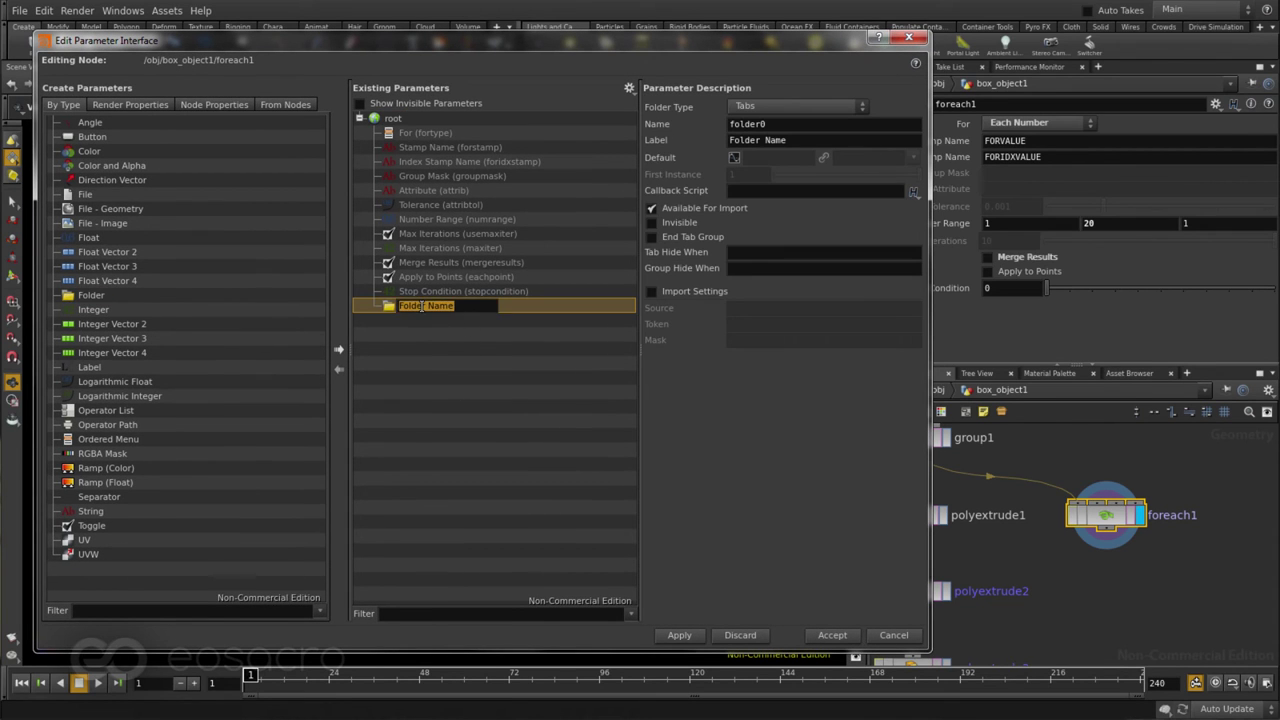
type("Extrude")
key("Return")
left_click(680, 635)
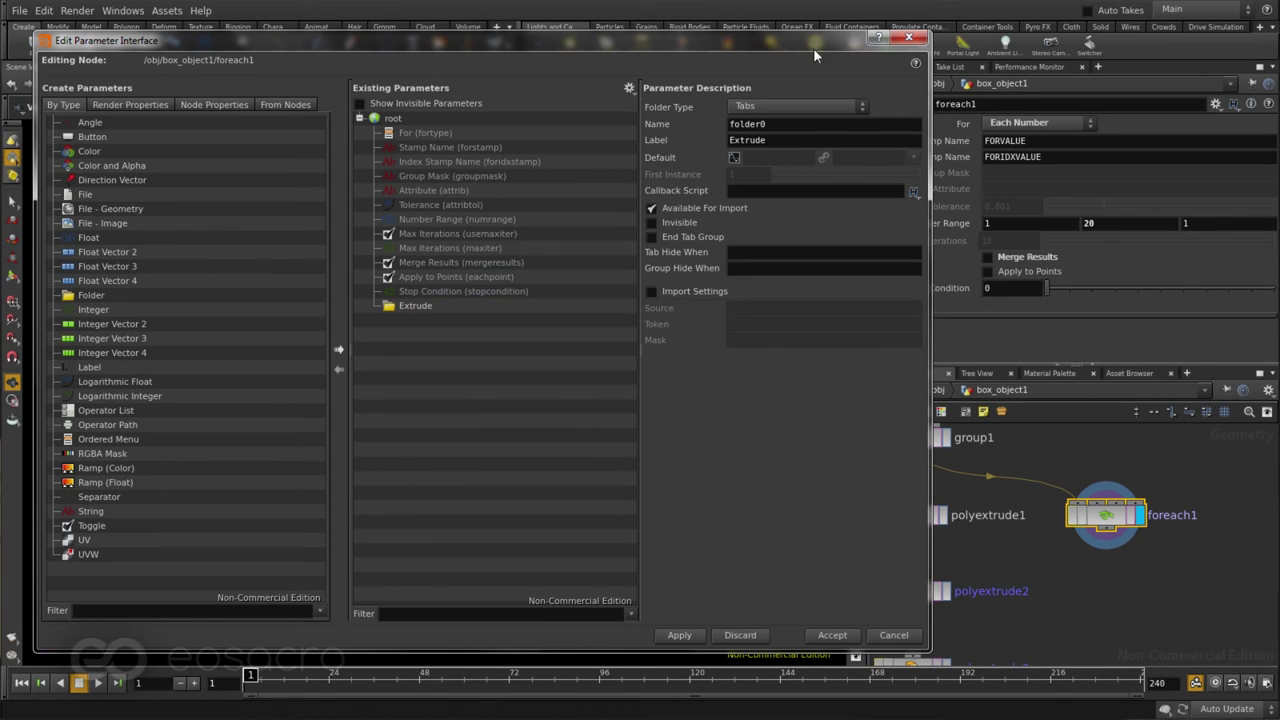
Step: Drag polyextrude1's parameters from From Nodes into the Extrude folder and accept
double_click(1117, 515)
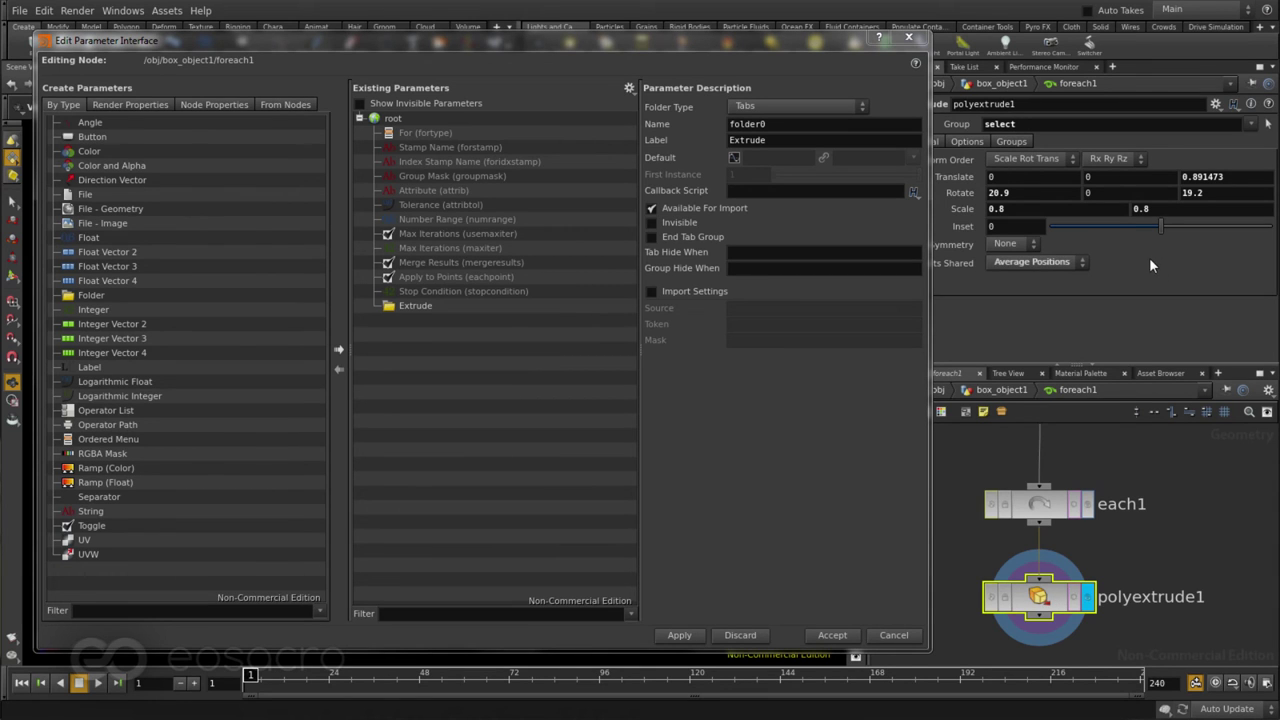
left_click(978, 392)
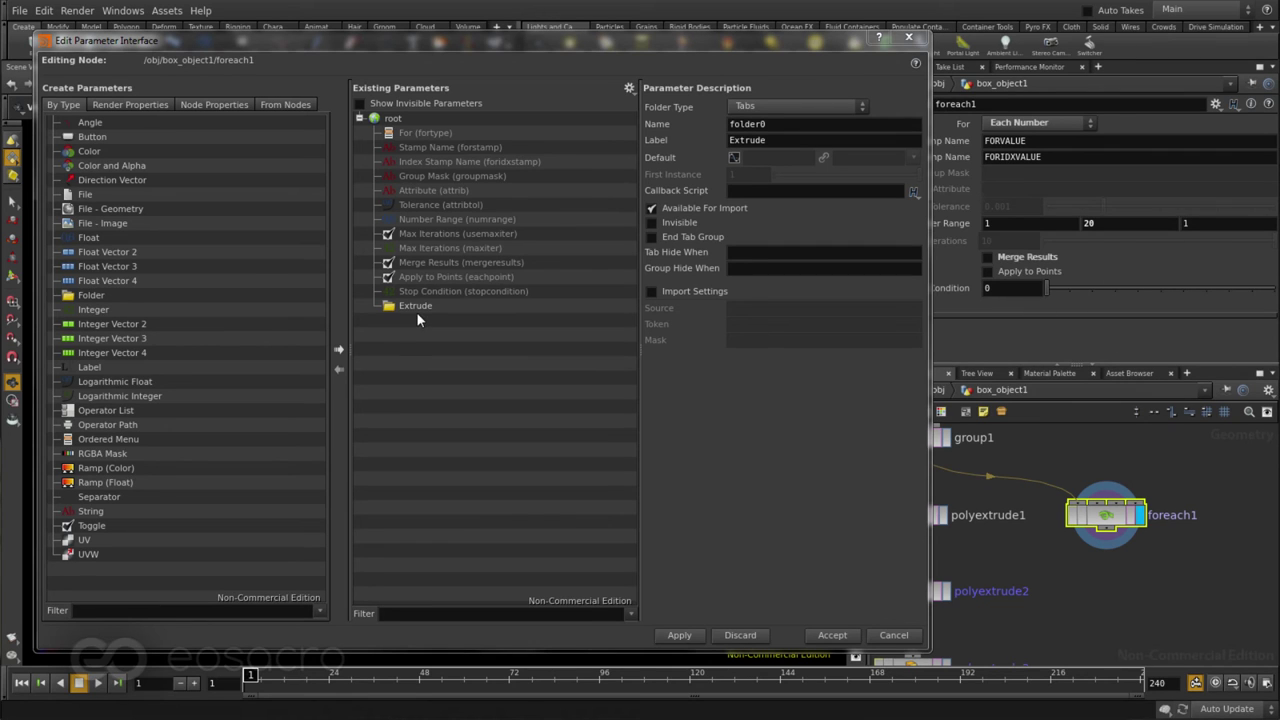
double_click(1108, 518)
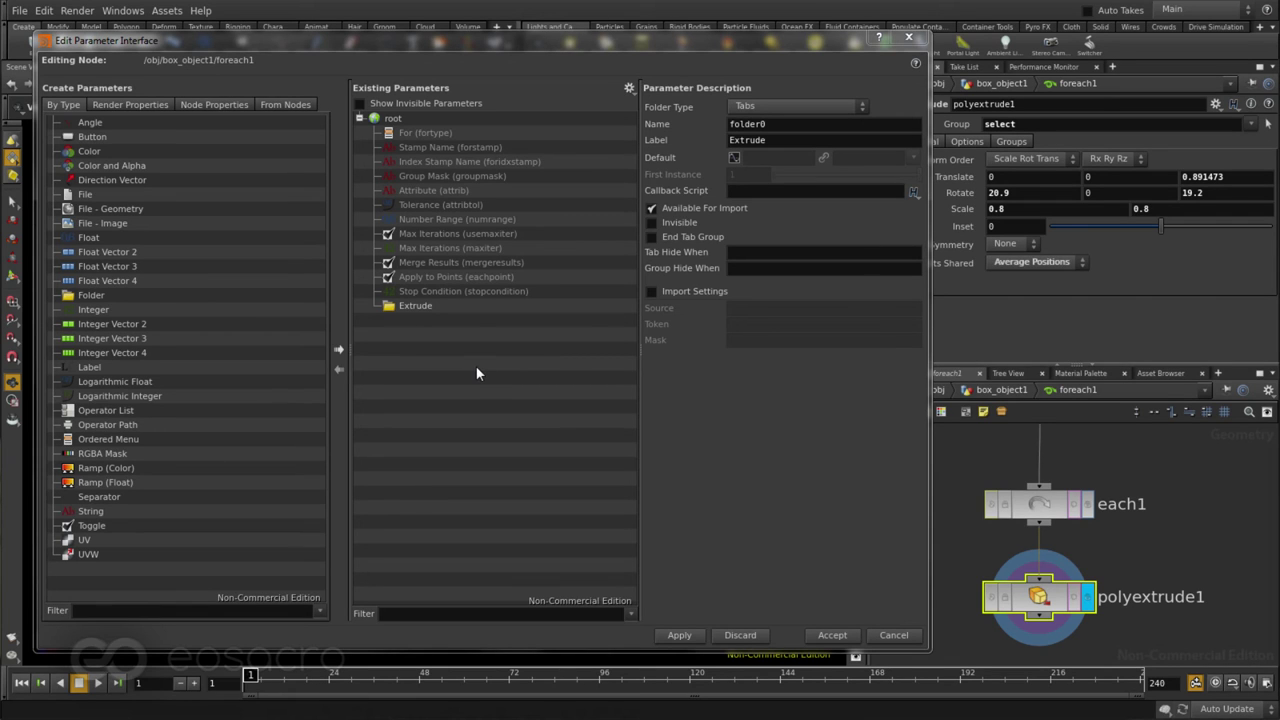
left_click(287, 104)
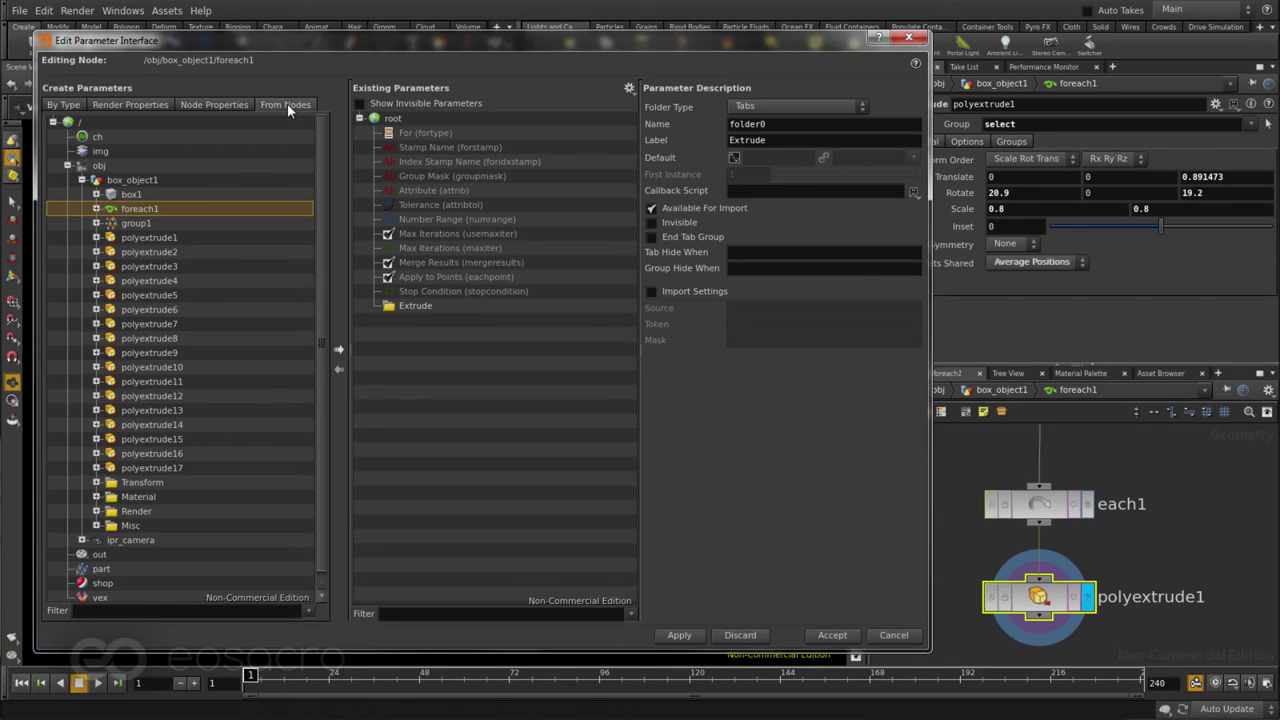
left_click(97, 209)
left_click(146, 237)
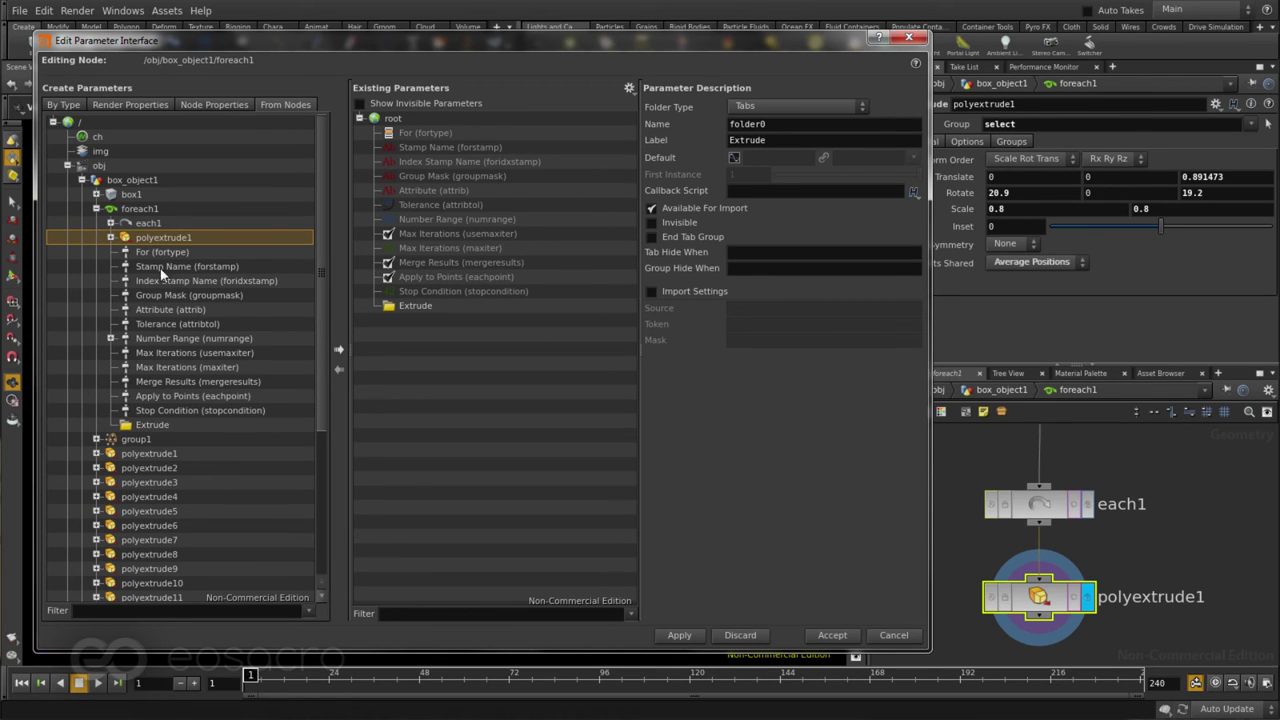
left_click_drag(147, 239, 419, 305)
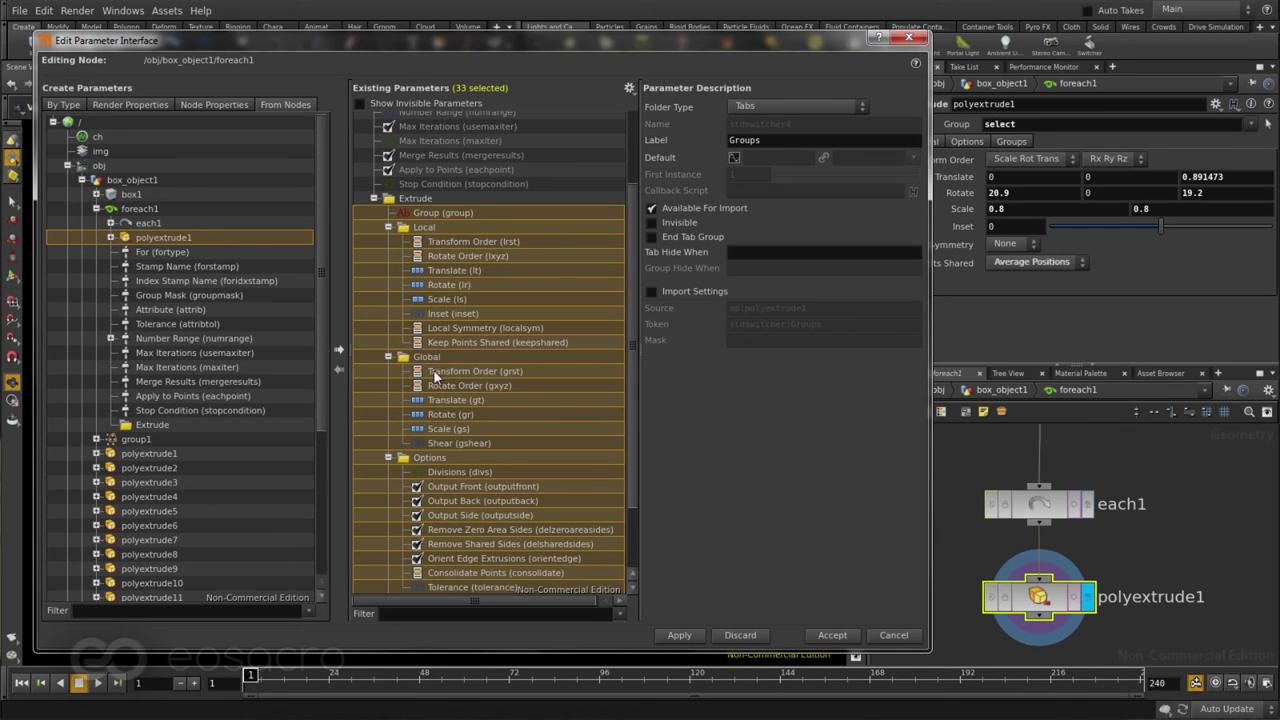
left_click(690, 632)
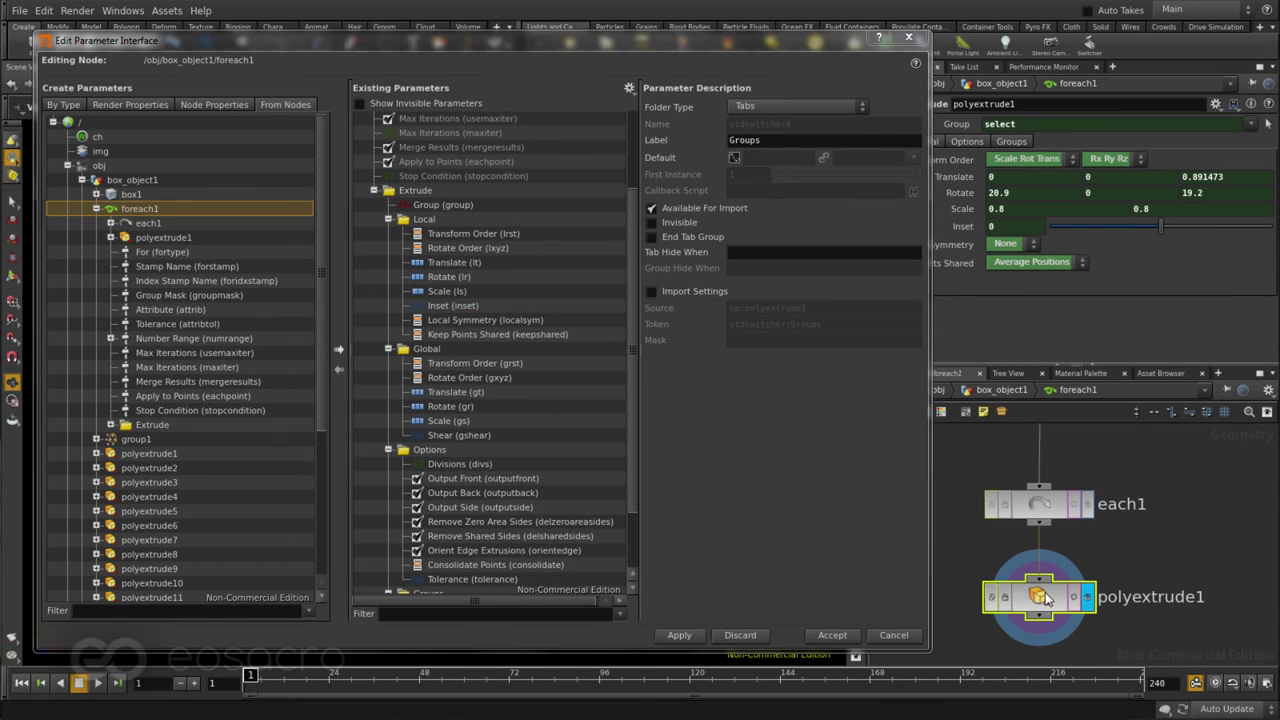
left_click(967, 178)
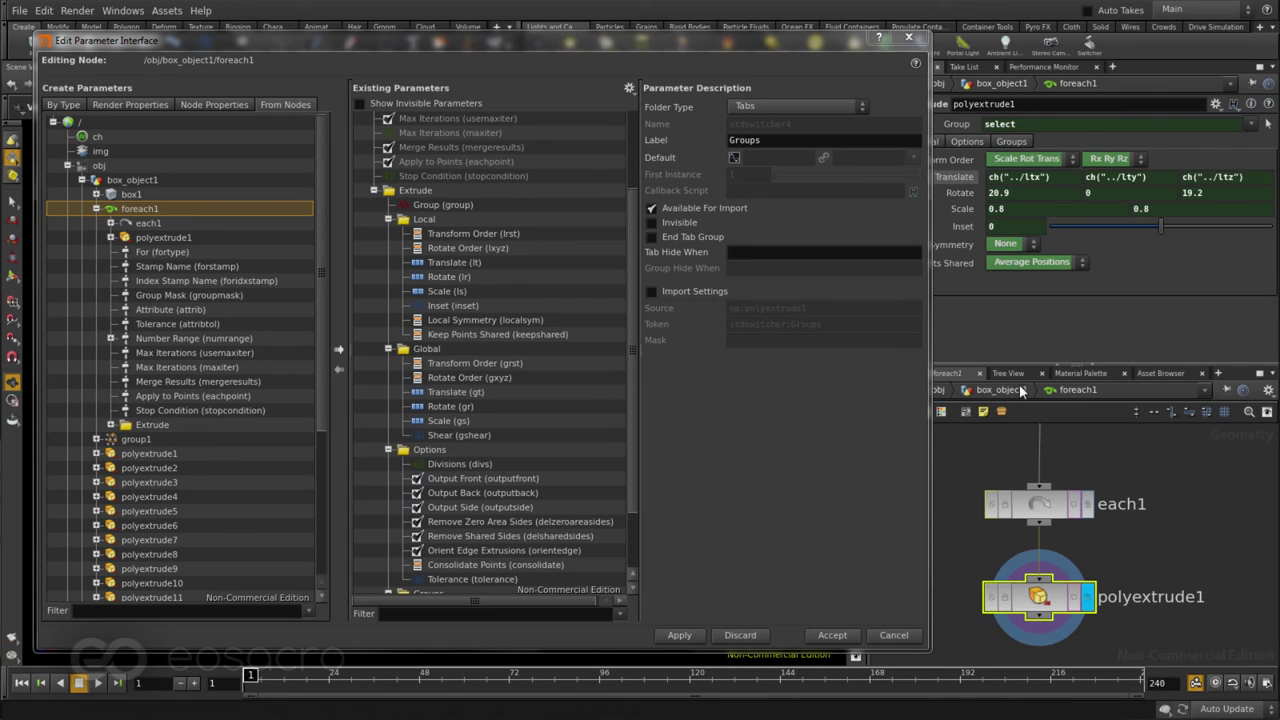
left_click(1021, 394)
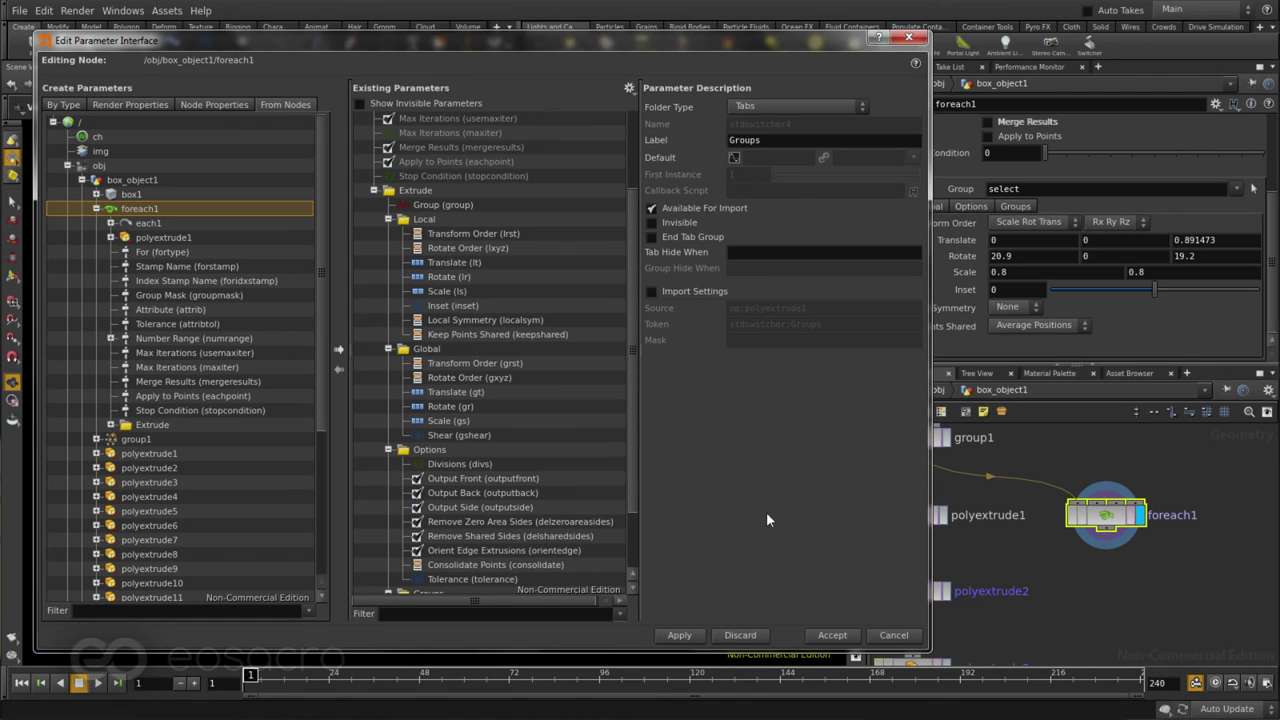
left_click(909, 39)
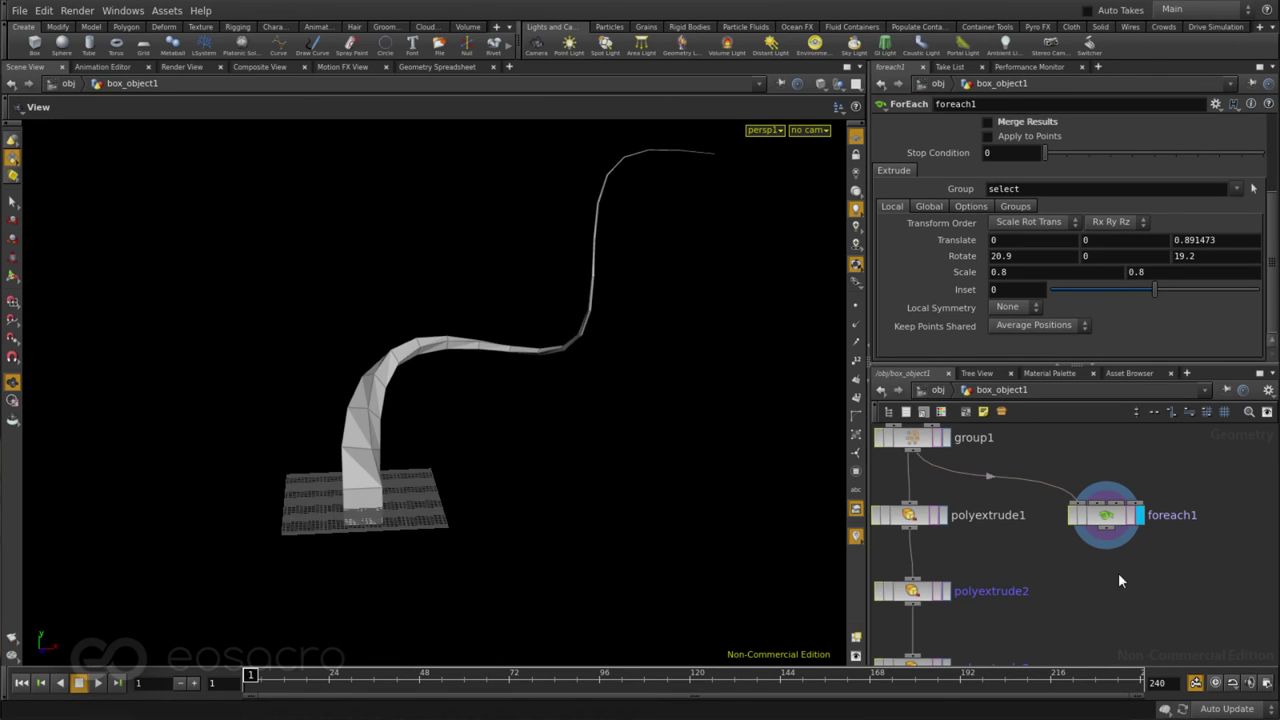
Step: On foreach1, set promoted Rotate X to 25, Scale to 0.9, and Number Range end to 13.7
left_click(1103, 518)
middle_click_drag(1010, 256, 1040, 282)
mouse_move(314, 443)
left_mouse_down()
mouse_move(788, 424)
mouse_move(640, 403)
mouse_move(371, 423)
mouse_move(324, 458)
left_mouse_up()
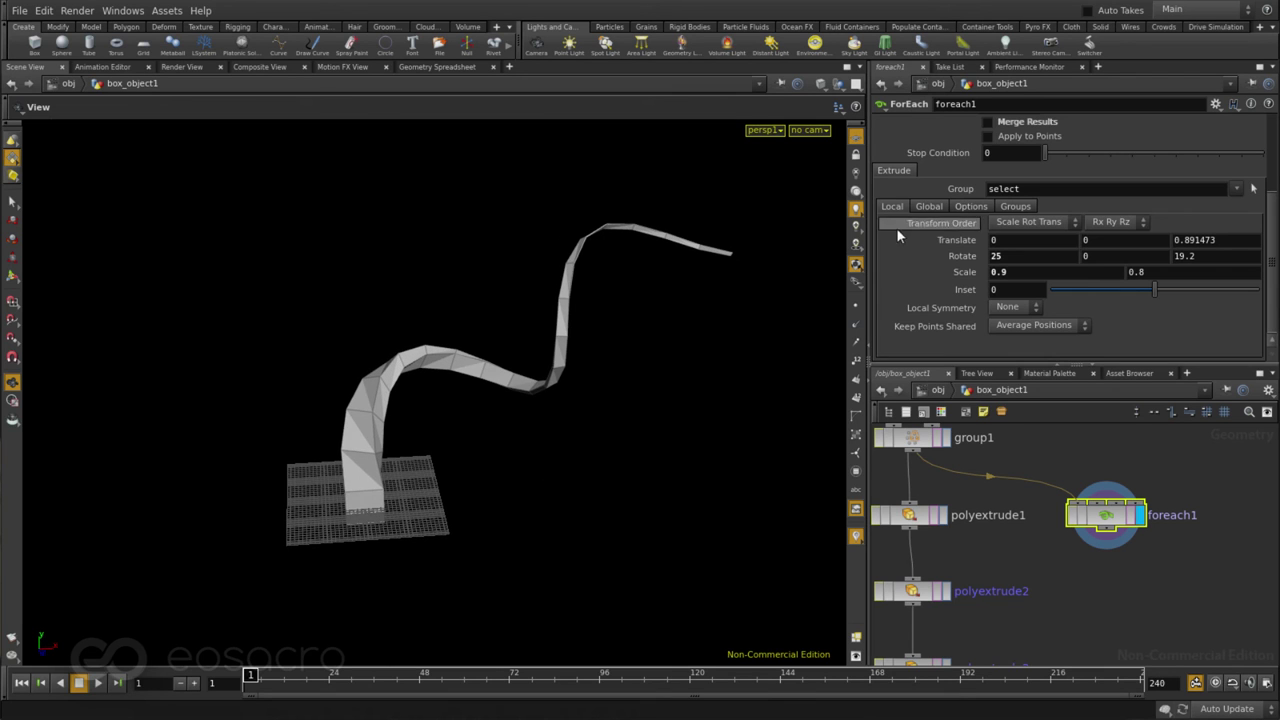
scroll(897, 227, "up", 3)
middle_click_drag(1113, 222, 660, 216)
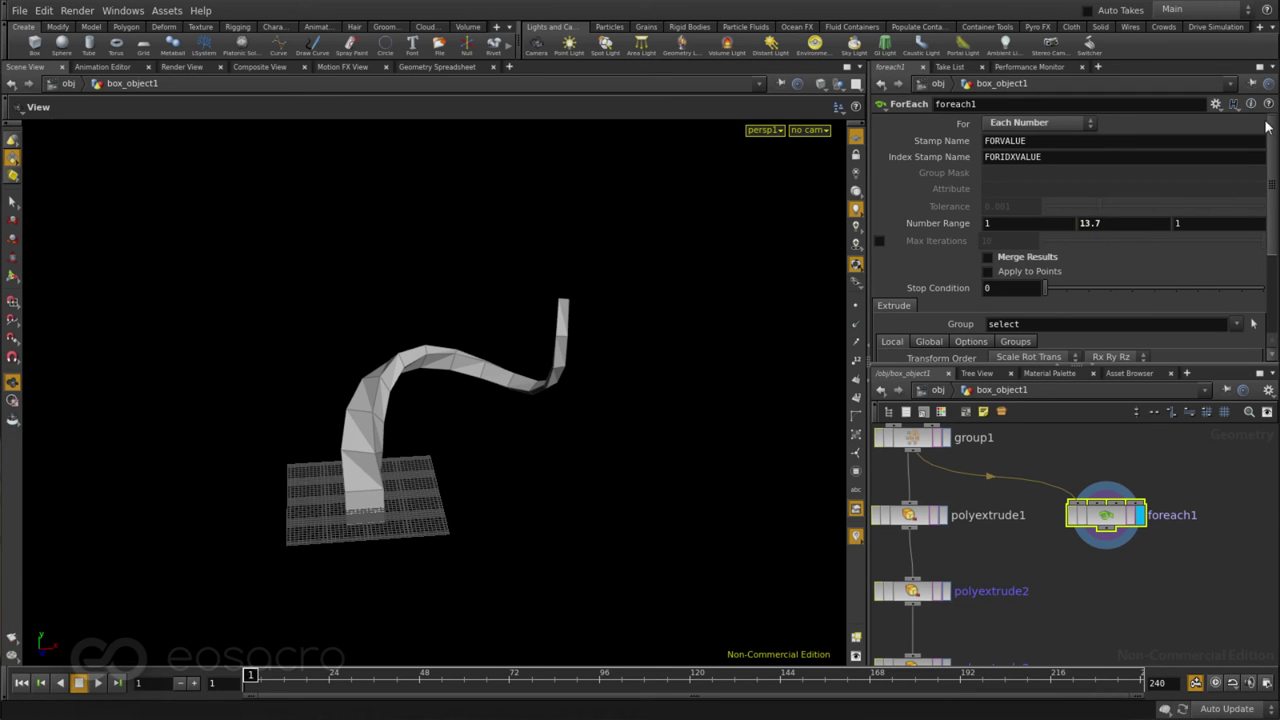
Step: Open and close the parameter interface editor, and extend Number Range end to 14.1
left_click(1216, 104)
left_click(1155, 119)
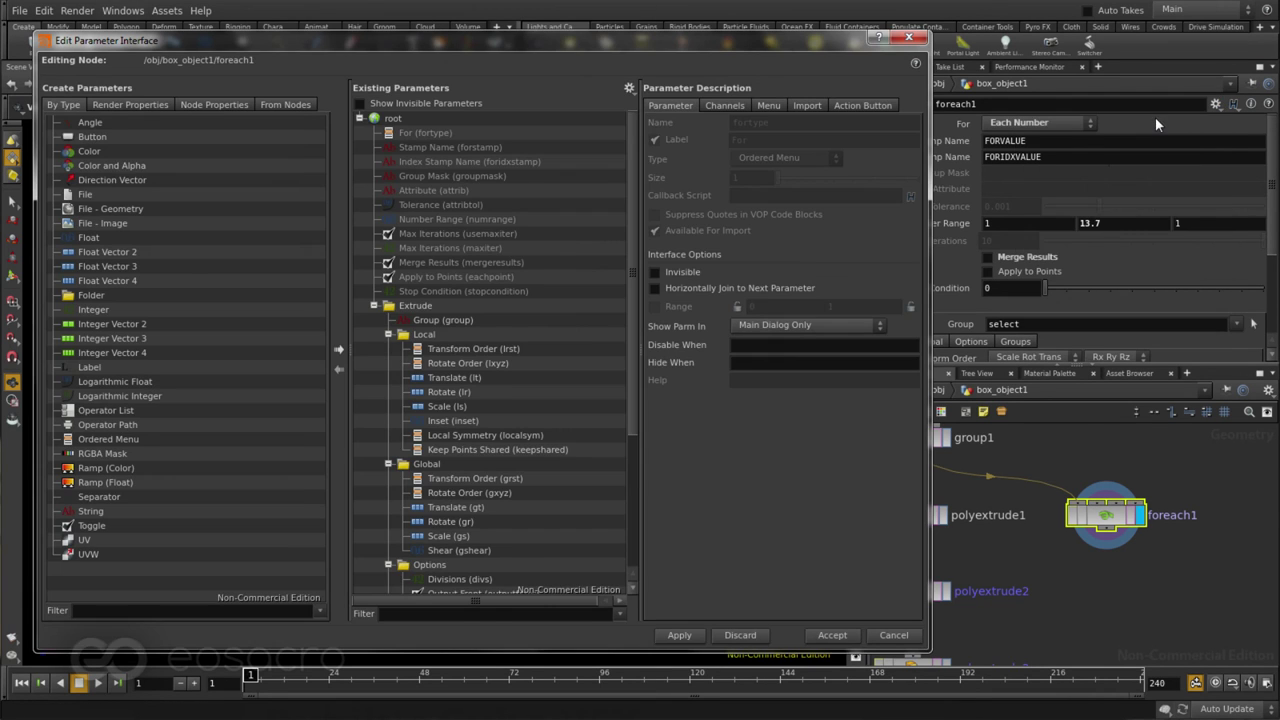
left_click(80, 313)
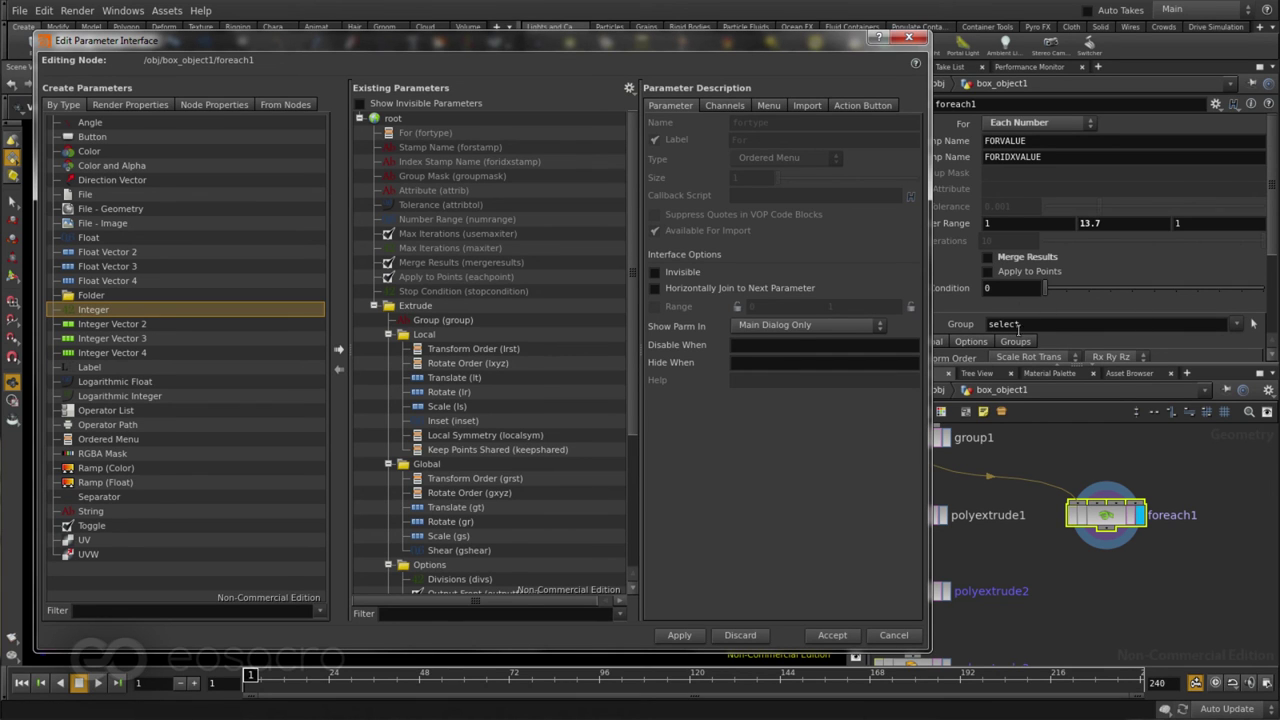
left_click(834, 638)
mouse_move(1095, 226)
middle_mouse_down()
mouse_move(1112, 225)
mouse_move(1086, 230)
middle_mouse_up()
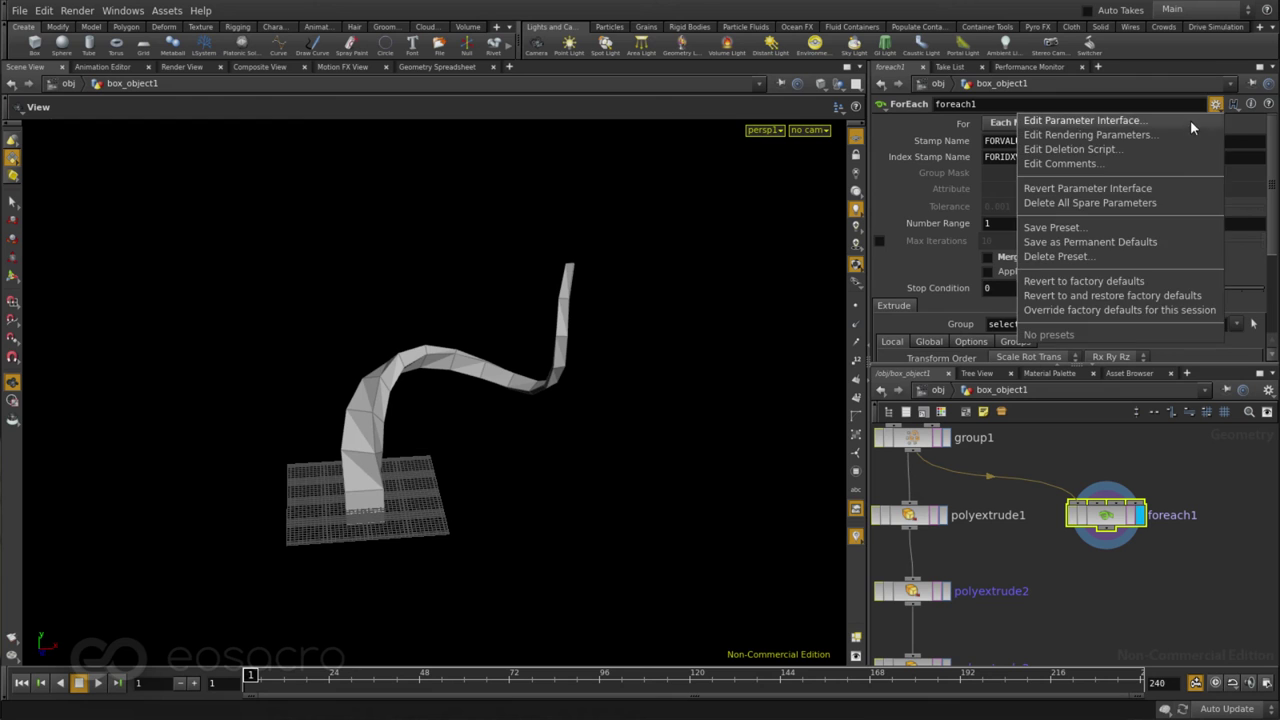
Step: Add an integer parameter under Extrude labelled Count, named count, and accept it
left_click(1186, 121)
left_click_drag(112, 318, 443, 323)
double_click(763, 141)
type("Count")
key("shift+Tab")
type("cou")
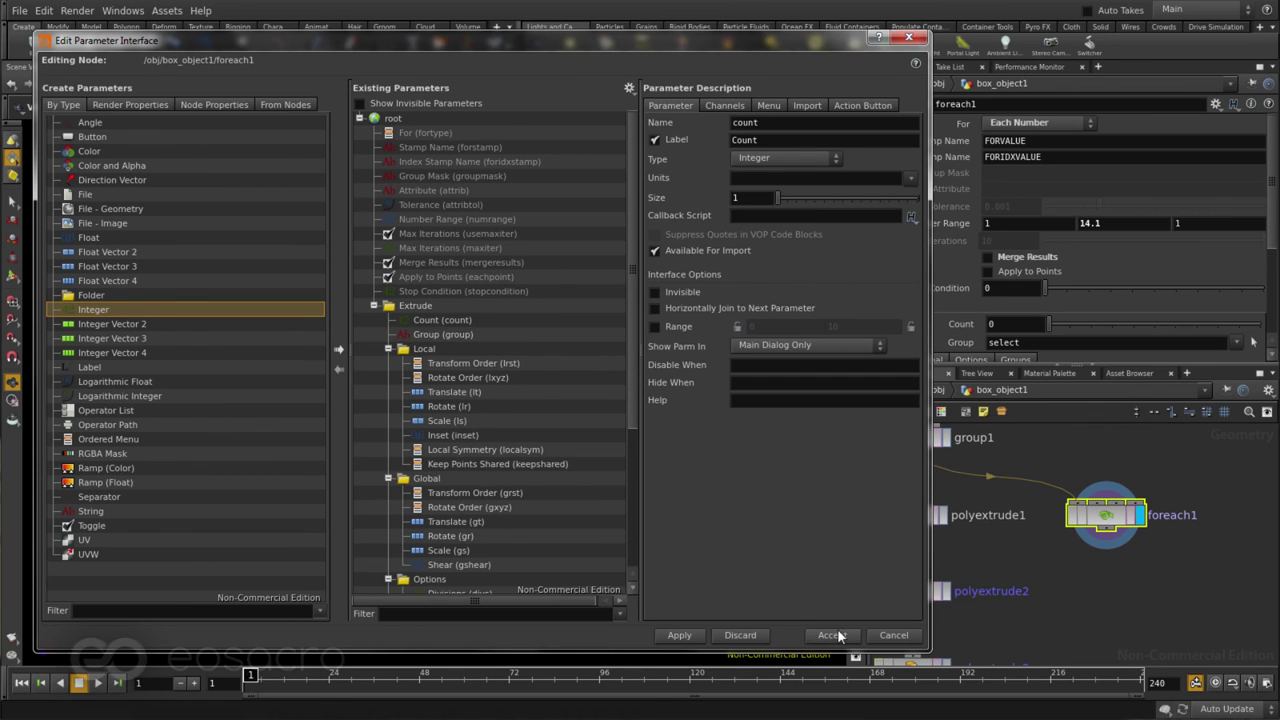
left_click(834, 632)
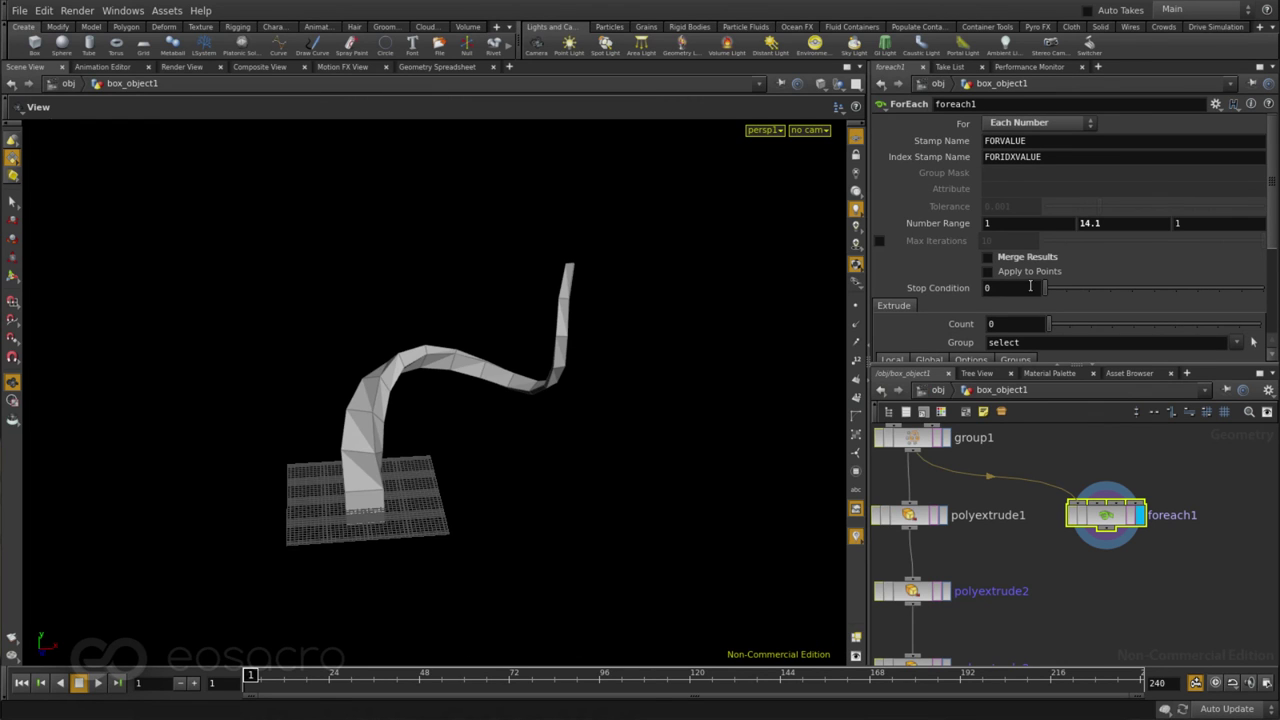
Step: Drive Number Range end with ch("count") via a relative reference, then set Count to 10
right_click(1008, 327)
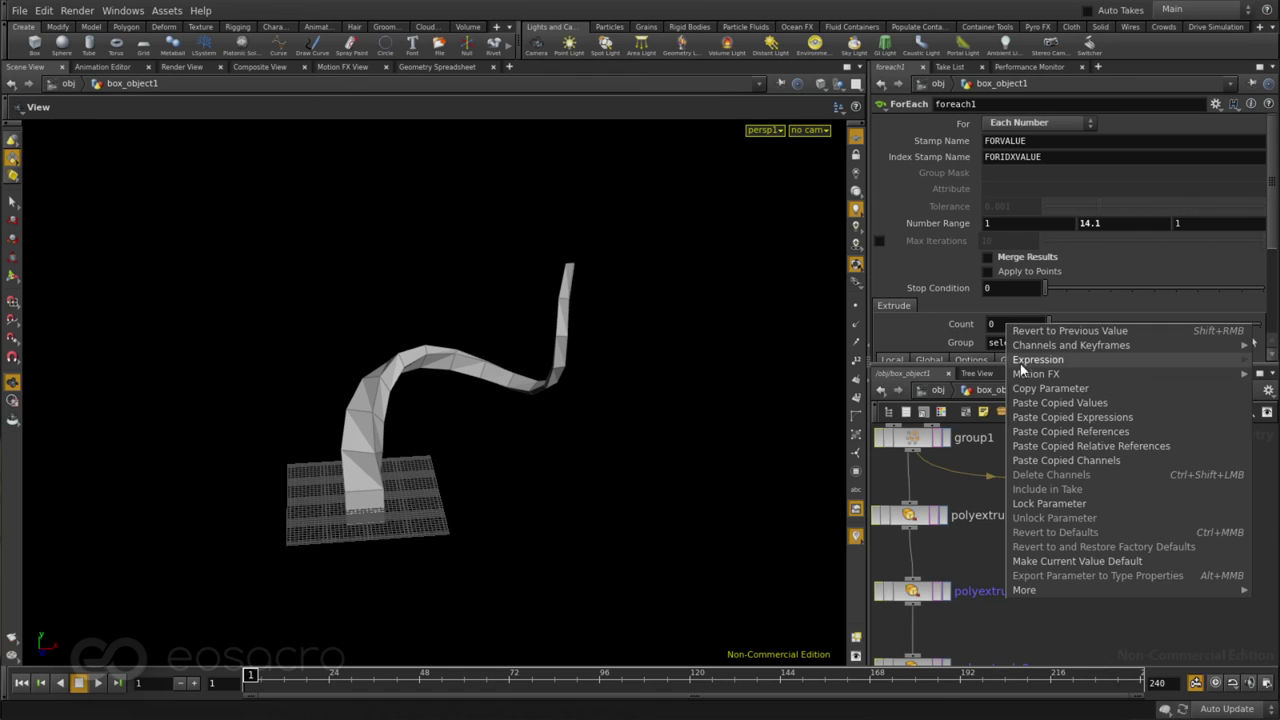
left_click(1040, 389)
right_click(1110, 222)
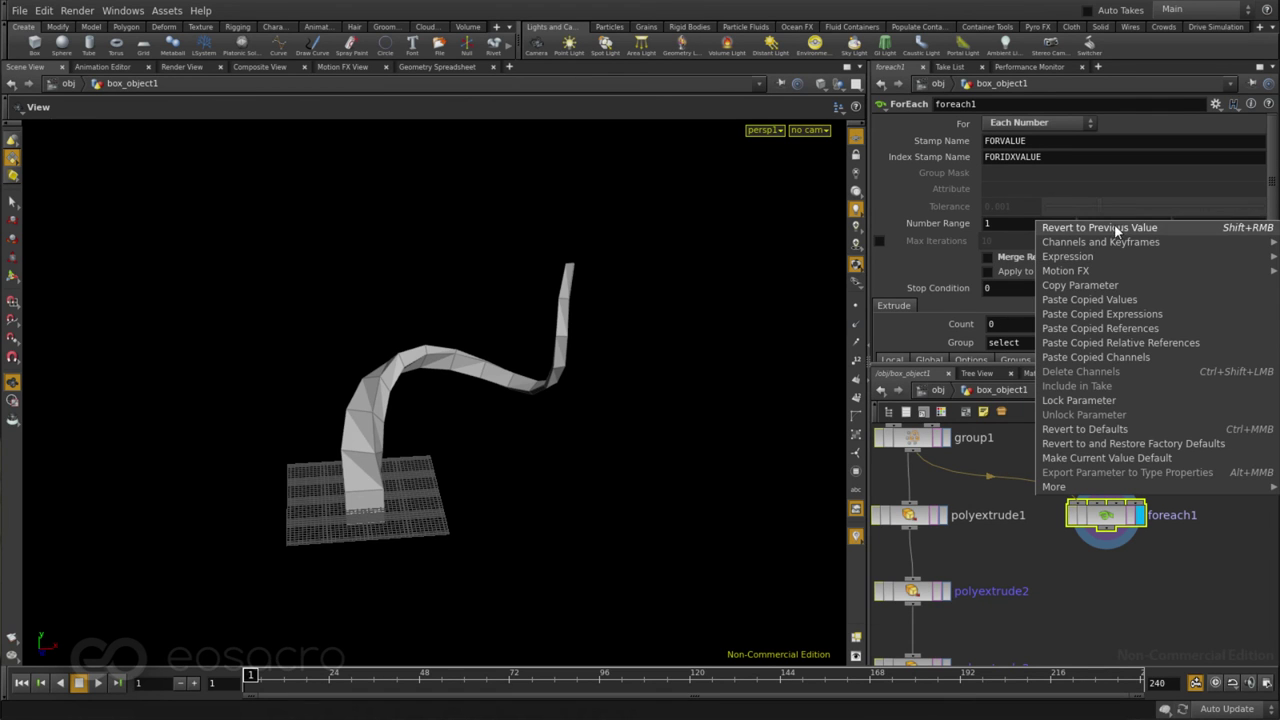
left_click(1112, 343)
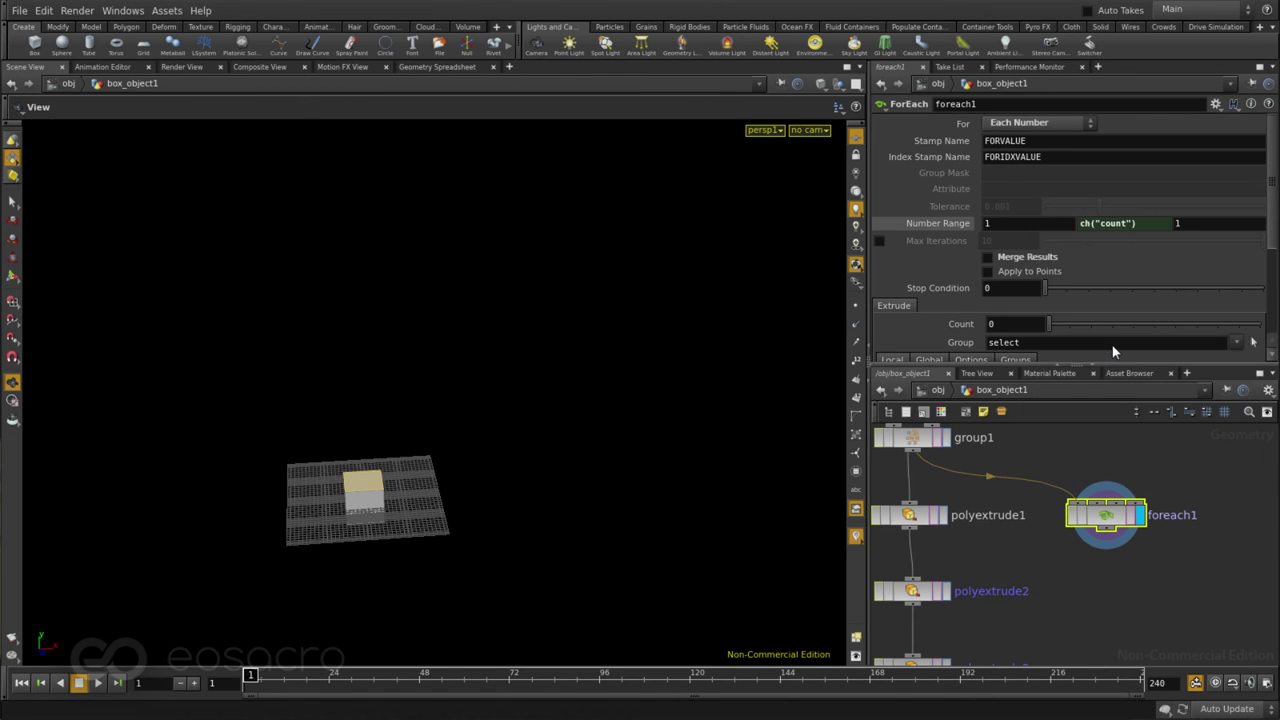
left_click_drag(1049, 327, 1260, 350)
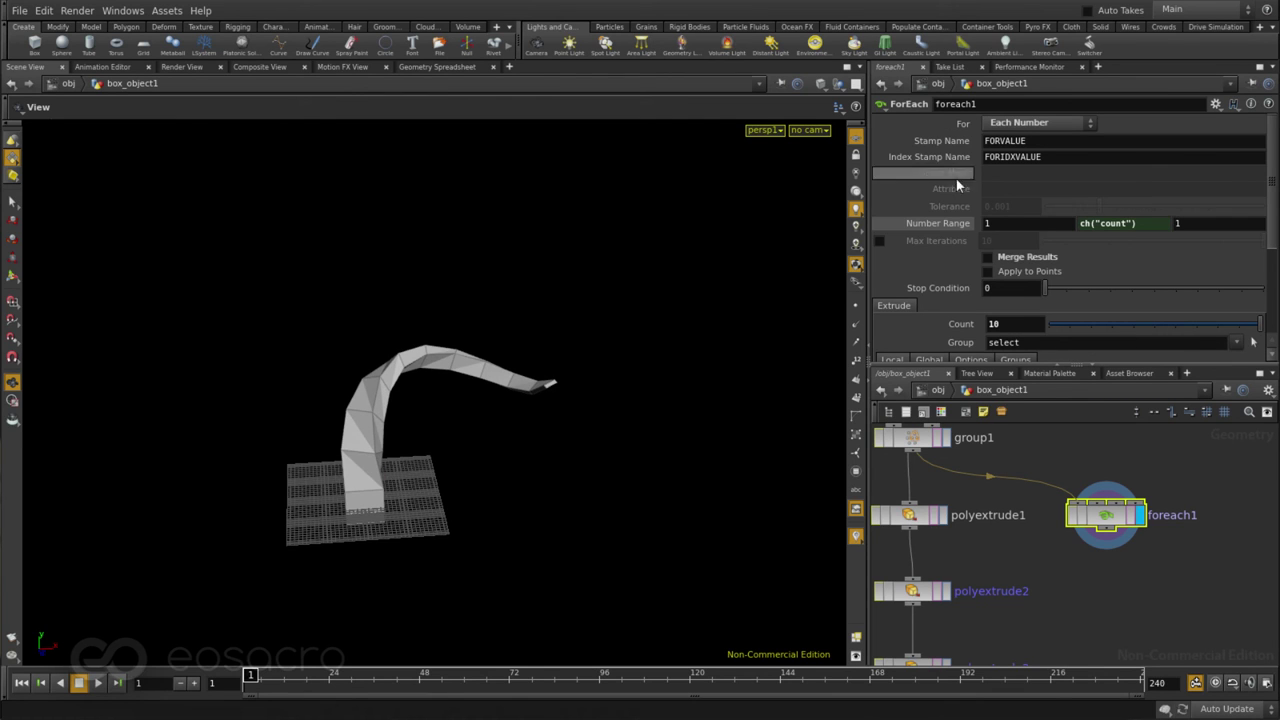
Step: In foreach1's Edit Parameter Interface, make the For and Stamp Name parameters invisible
mouse_move(961, 288)
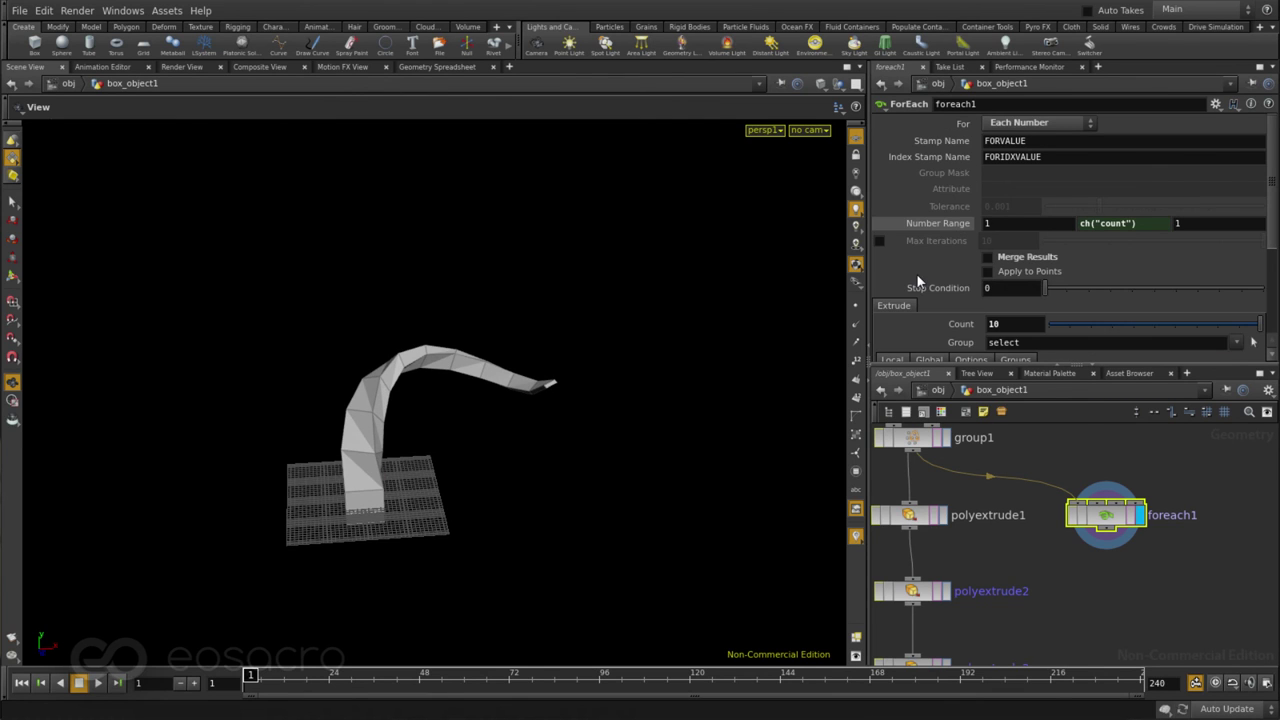
left_click(1214, 106)
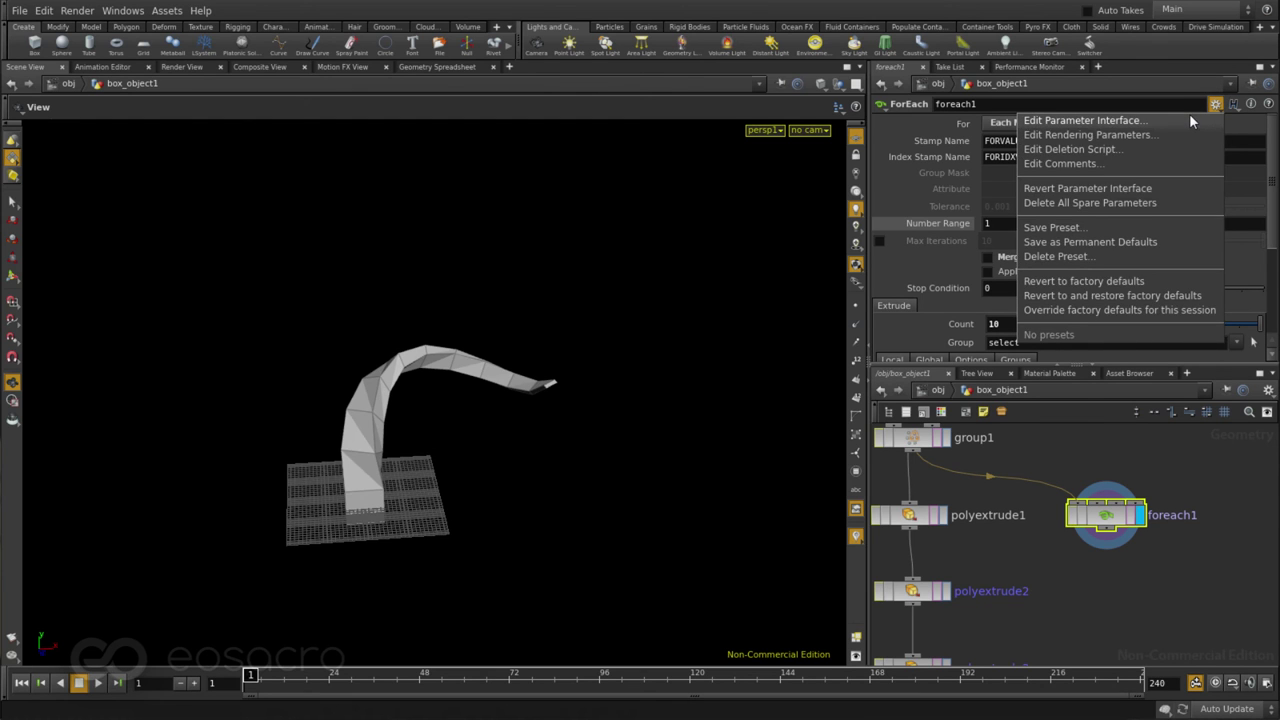
left_click(1189, 115)
left_click(432, 134)
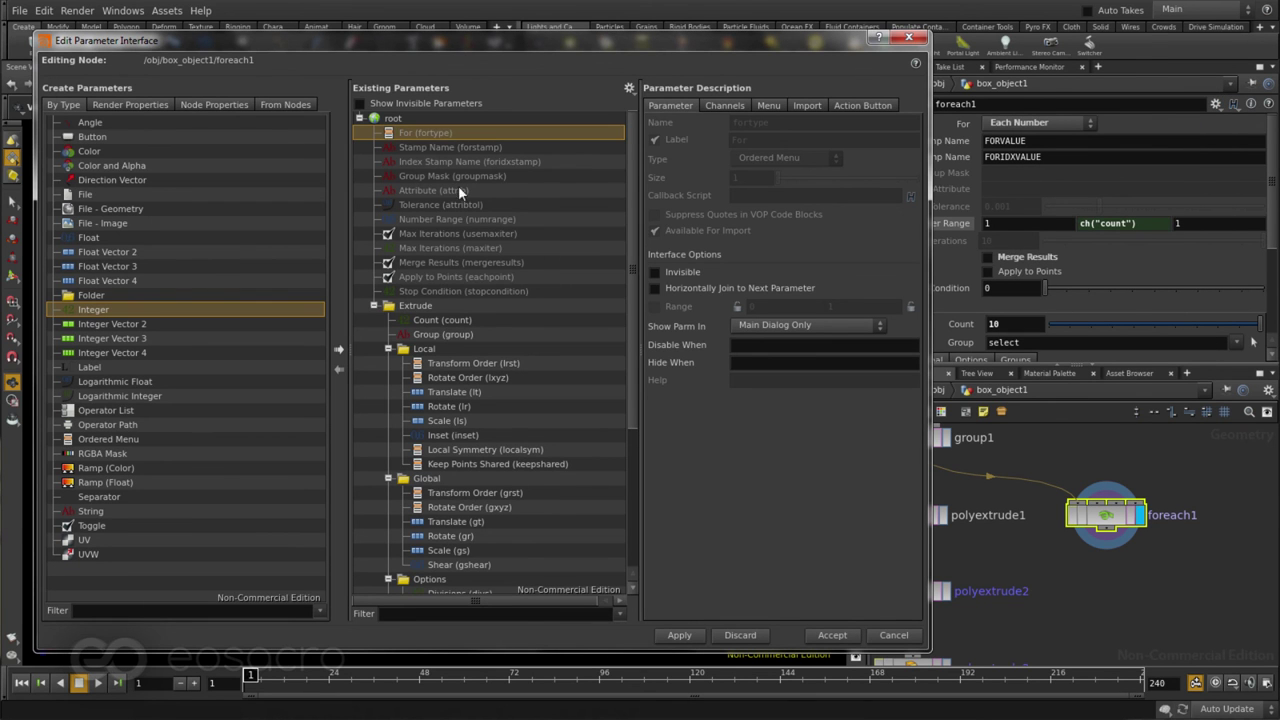
left_click(655, 272)
left_click(458, 132)
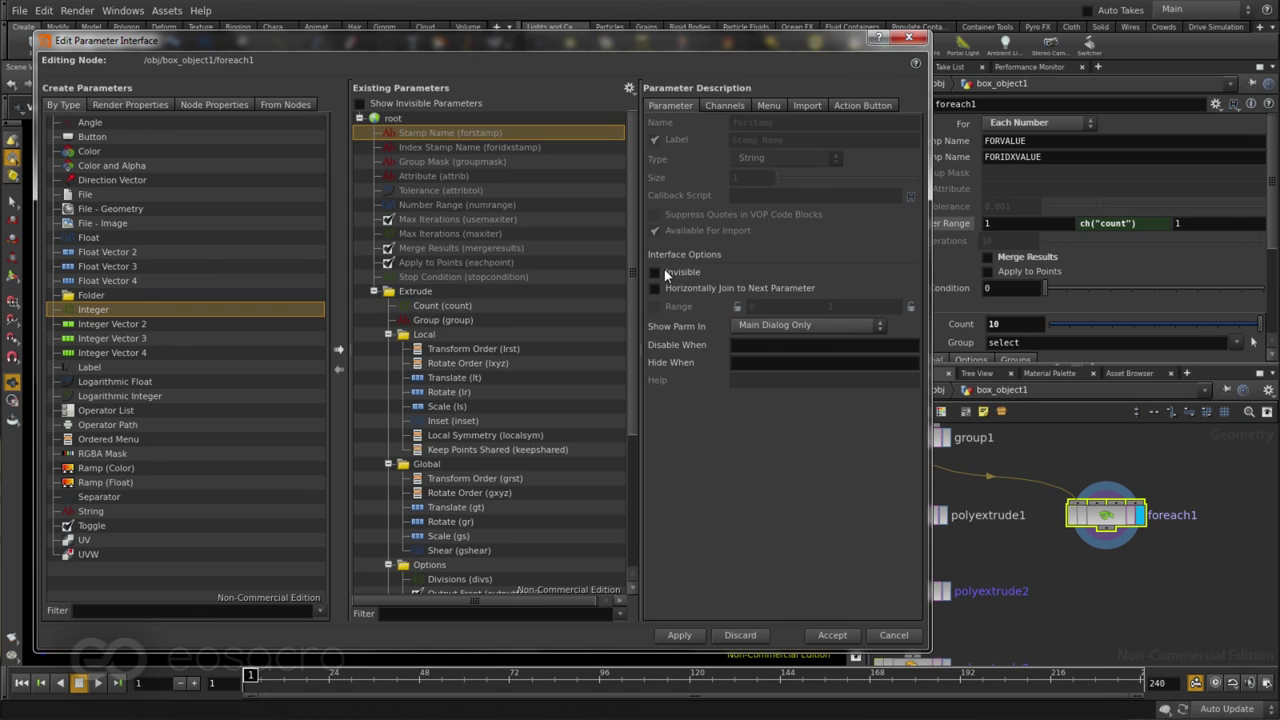
left_click(658, 271)
Step: Hide the remaining loop parameters, from Index Stamp Name through Number Range, Max Iterations, Merge Results and Stop Condition
left_click(527, 134)
left_click(655, 272)
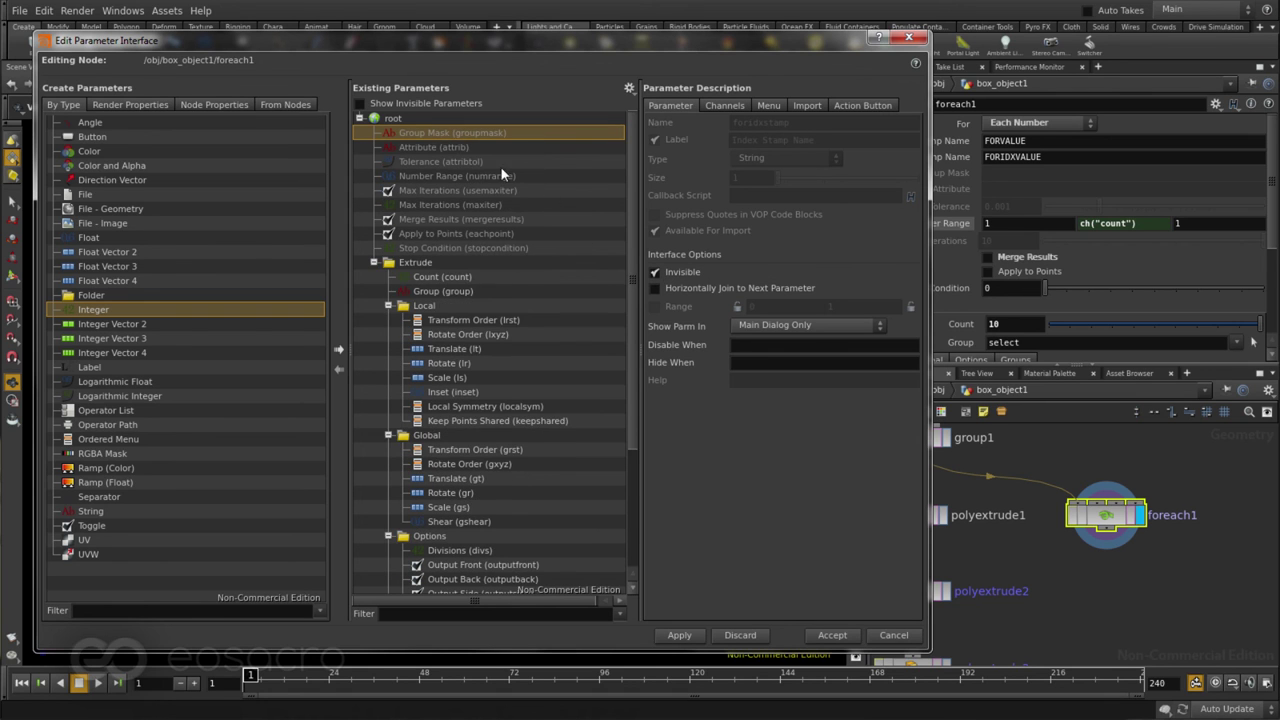
left_click(655, 272)
left_click(655, 272)
left_click(655, 272)
left_click(655, 272)
left_click(679, 274)
left_click(679, 274)
left_click(679, 274)
left_click(679, 274)
left_click(679, 274)
Step: Apply the hidden parameters and change the Extrude folder type from Tabs to Simple
left_click(411, 132)
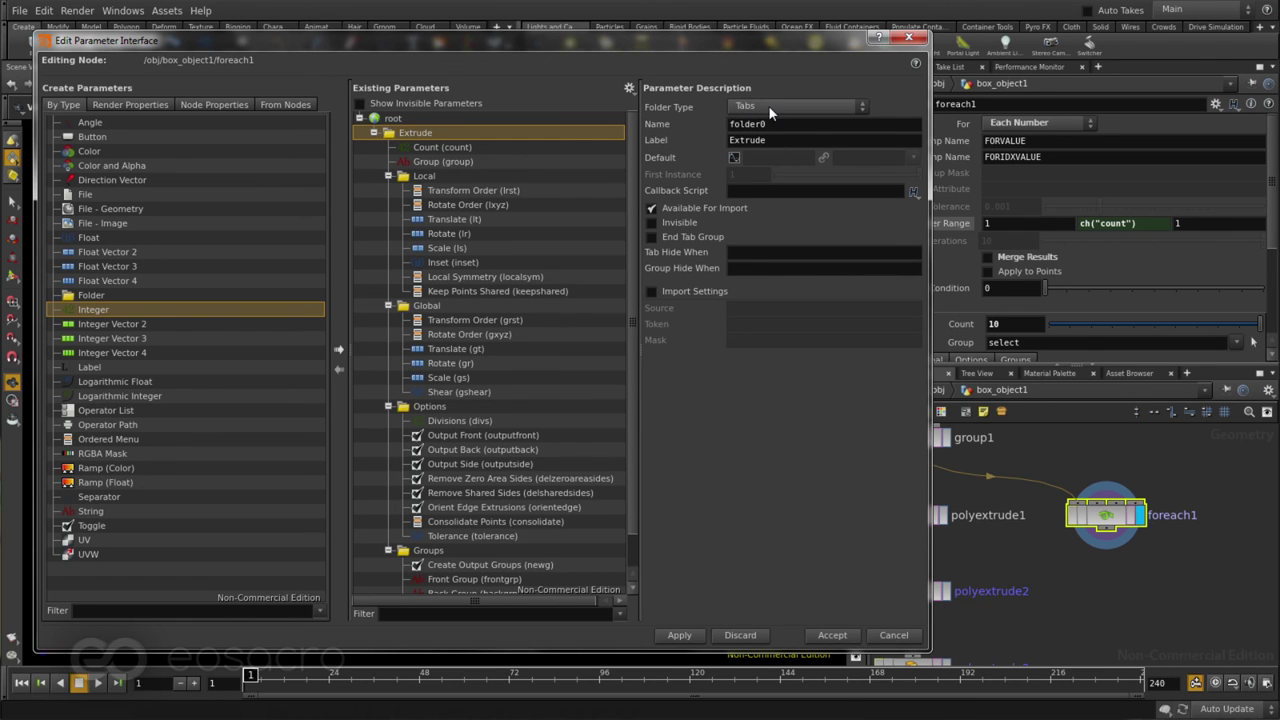
left_click_drag(834, 55, 727, 58)
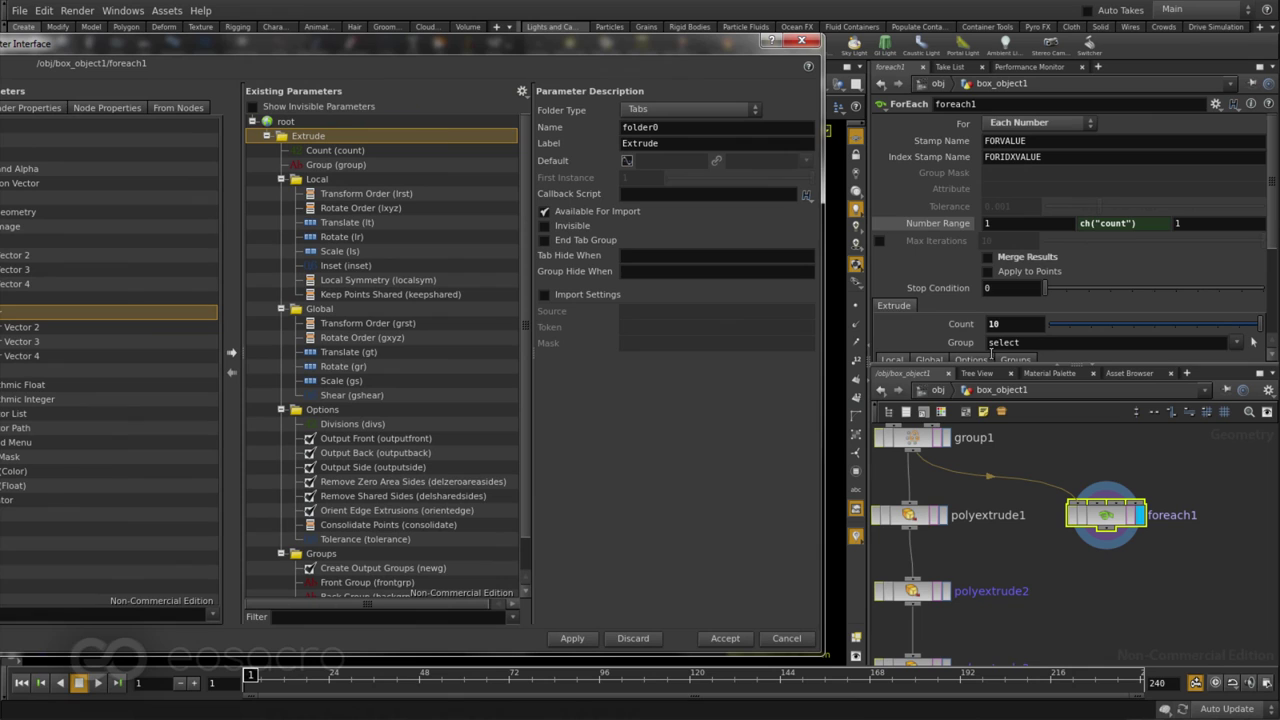
left_click(574, 640)
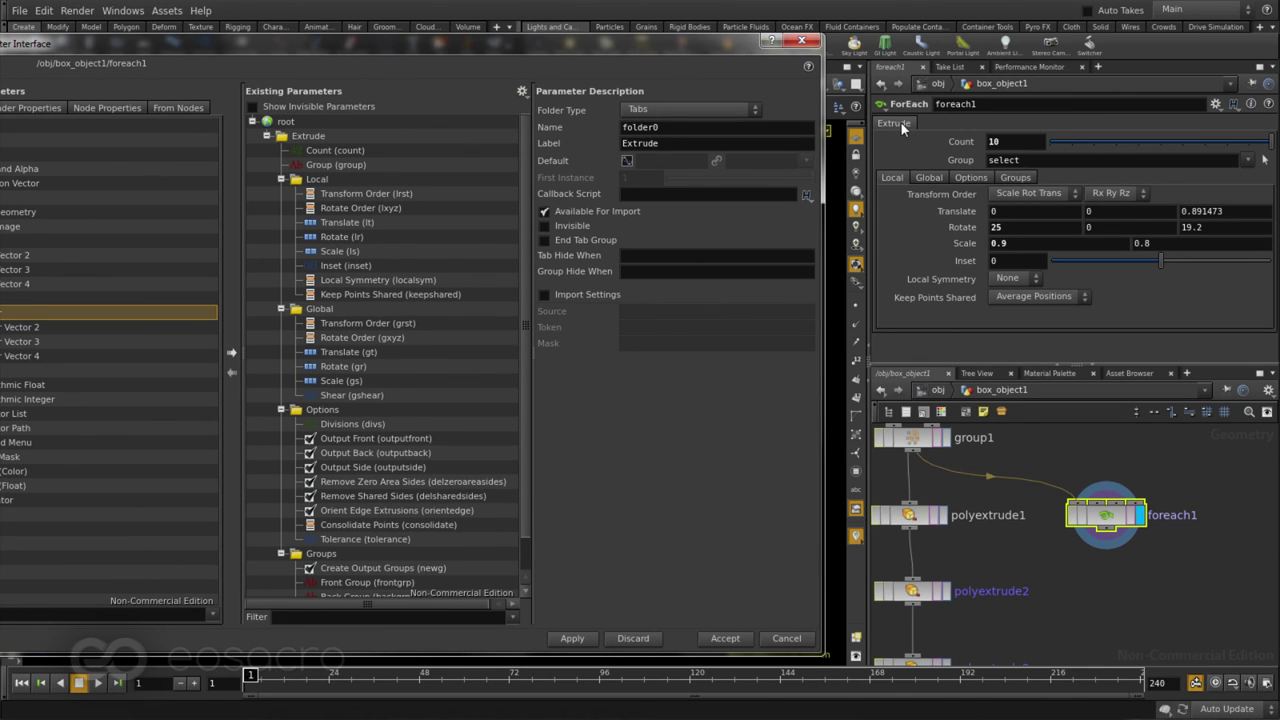
left_click(648, 110)
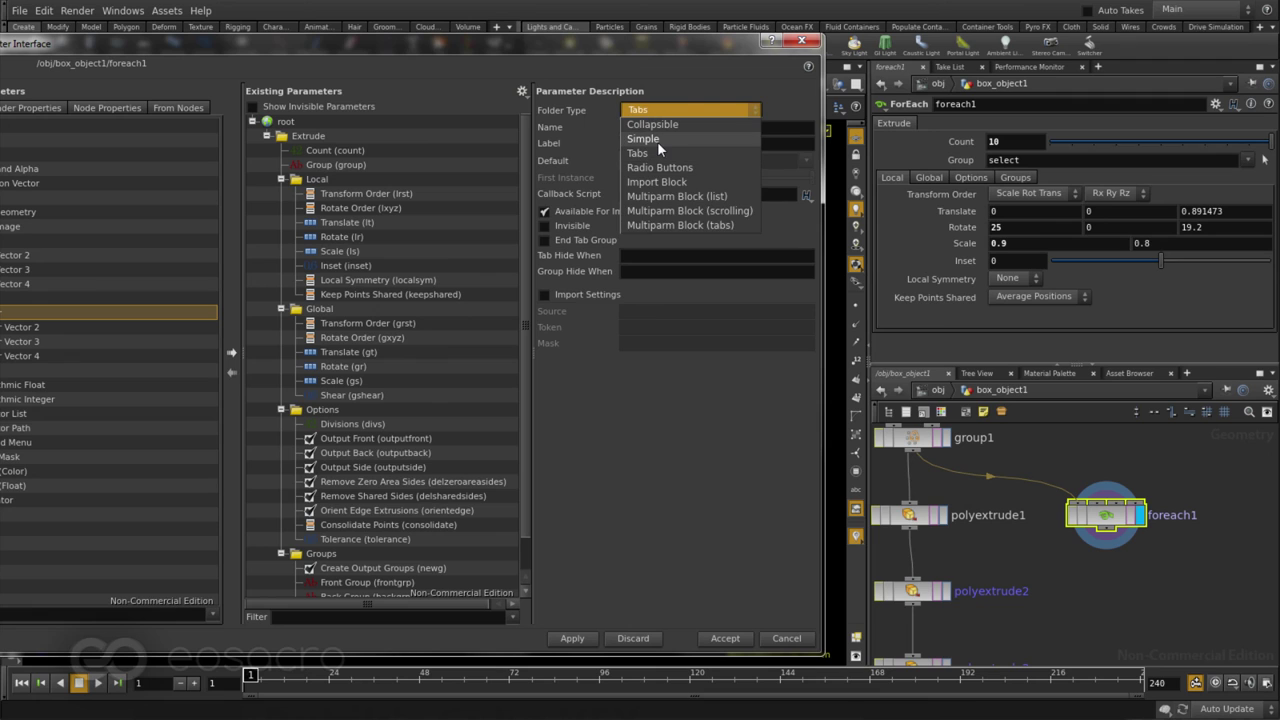
left_click(652, 141)
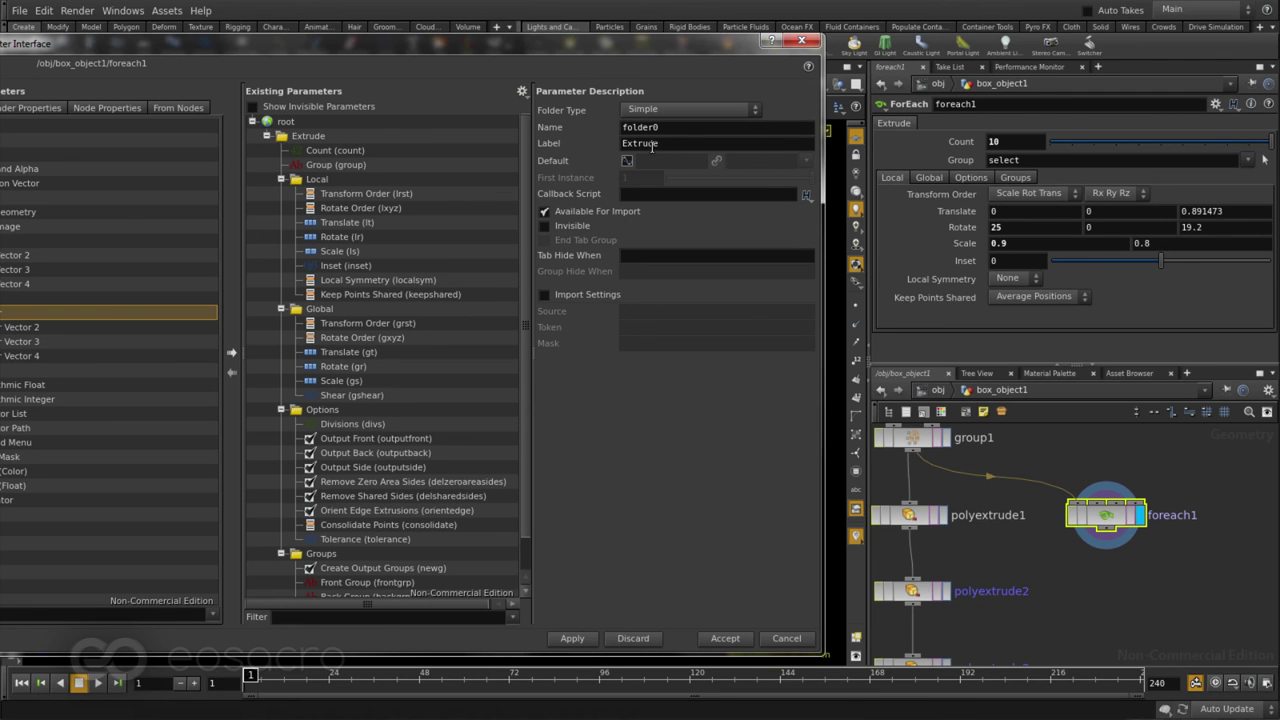
left_click(594, 638)
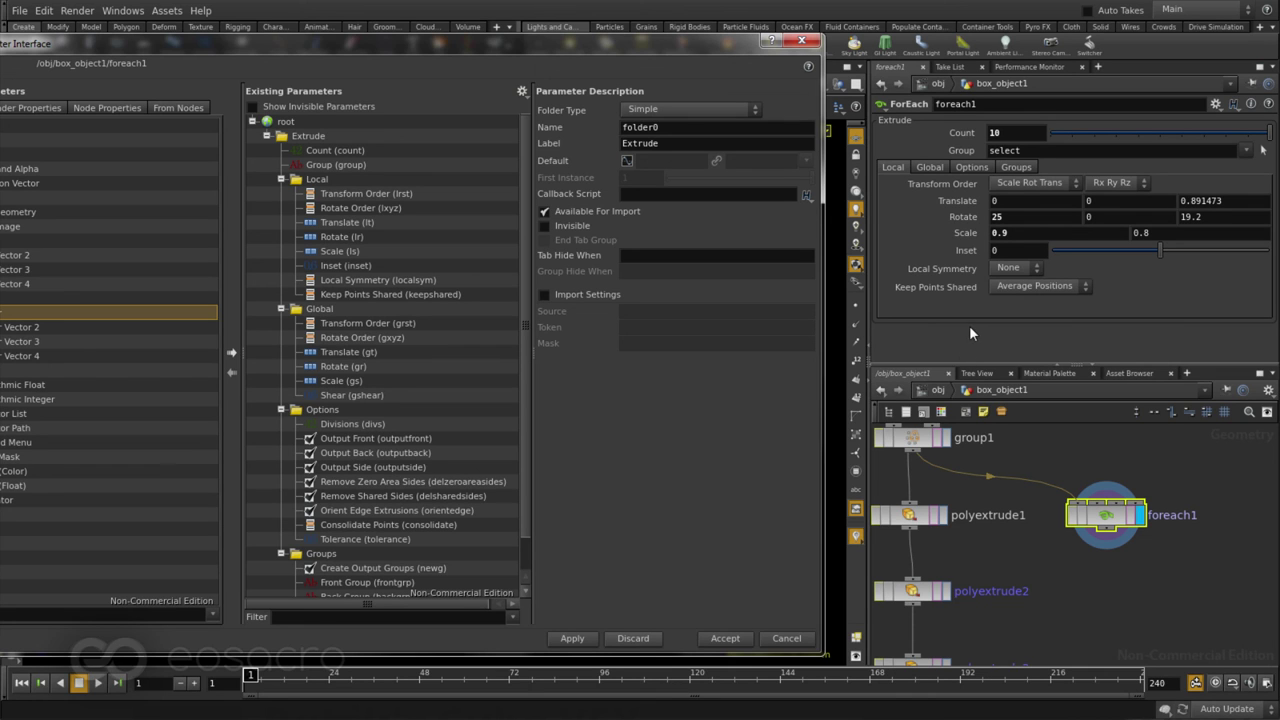
Step: Accept the interface edits, raise foreach1's Rotate Z to 36.565, and orbit around the twisted tentacle
left_click(725, 639)
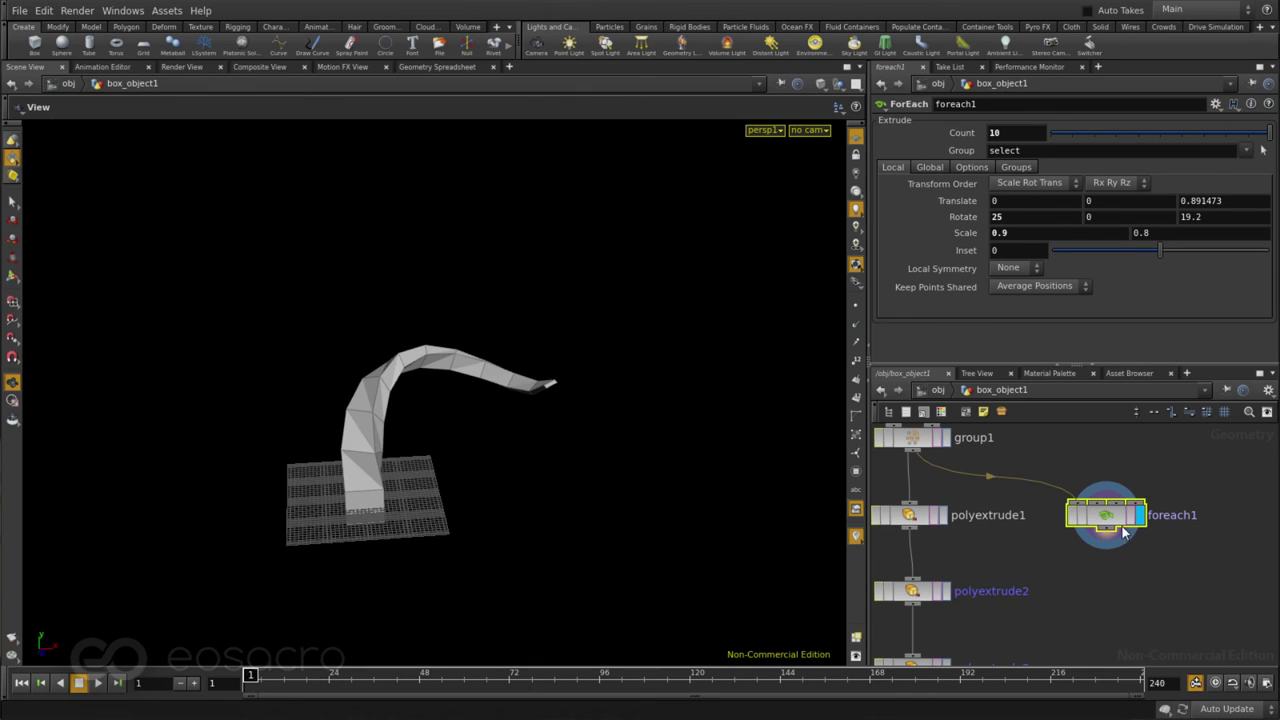
left_click_drag(1118, 524, 1113, 524)
middle_click_drag(1190, 220, 1240, 220)
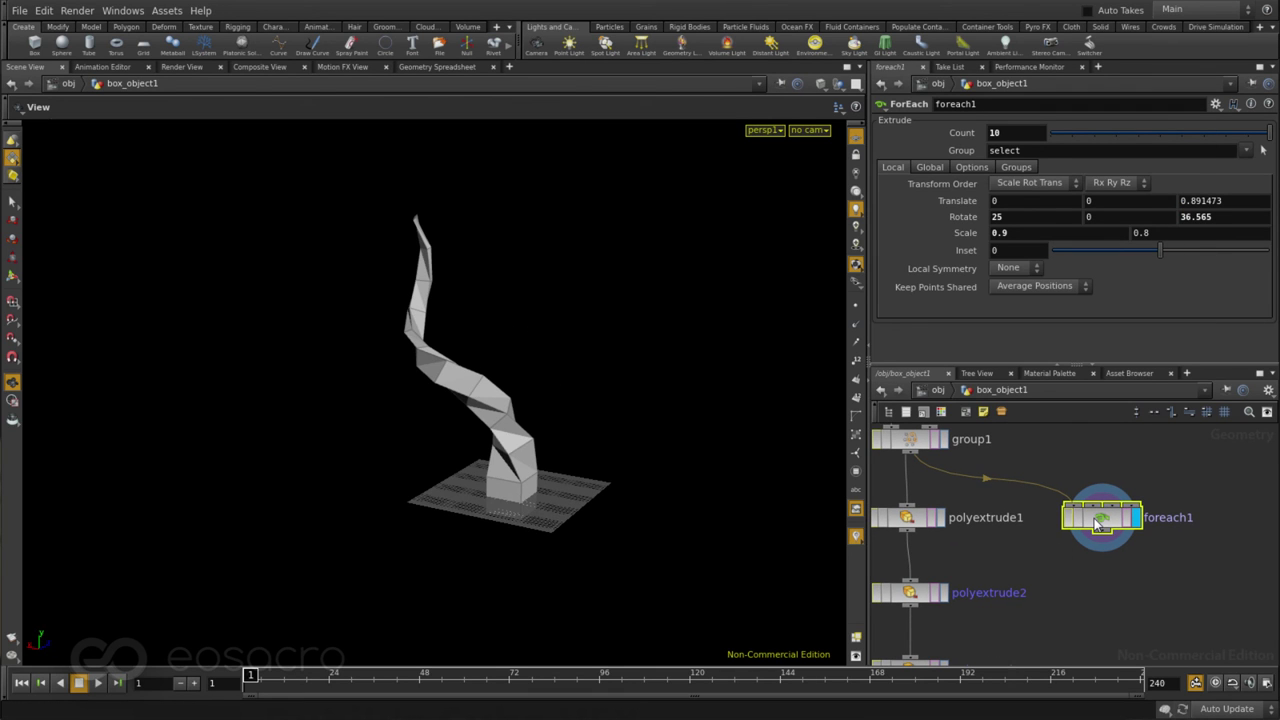
left_click_drag(560, 399, 368, 397, "alt")
Step: Inspect the nine polyextrude nodes, then reselect foreach1 and try different Count values
scroll(1125, 464, "down", 5)
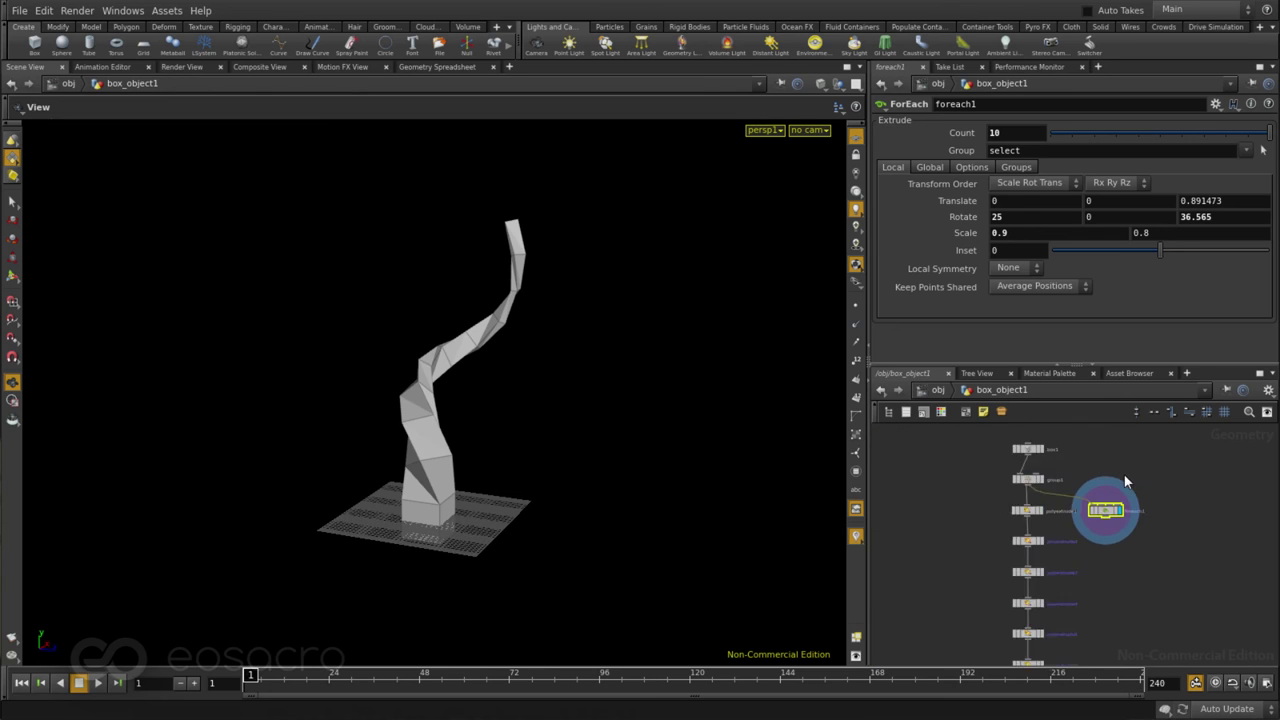
left_click_drag(1122, 658, 1040, 562)
scroll(1120, 482, "up", 5)
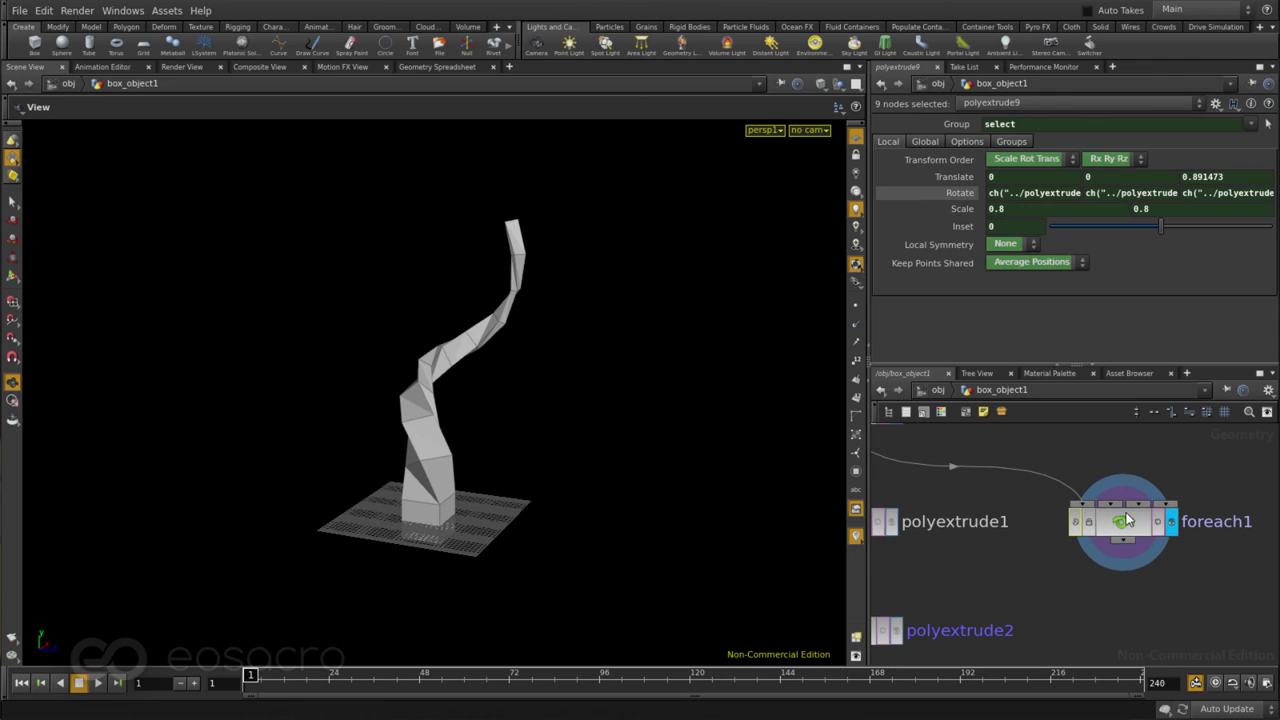
left_click(1125, 521)
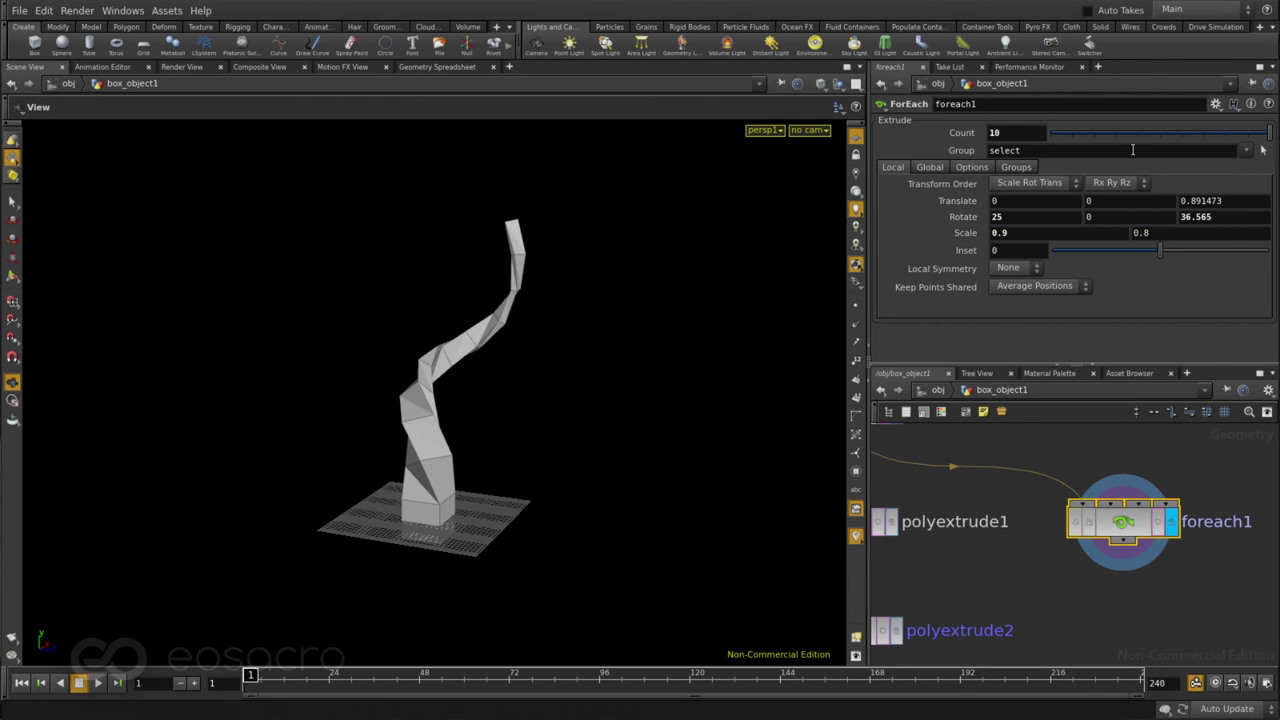
mouse_move(1268, 134)
left_mouse_down()
mouse_move(1123, 149)
mouse_move(1268, 133)
left_mouse_up()
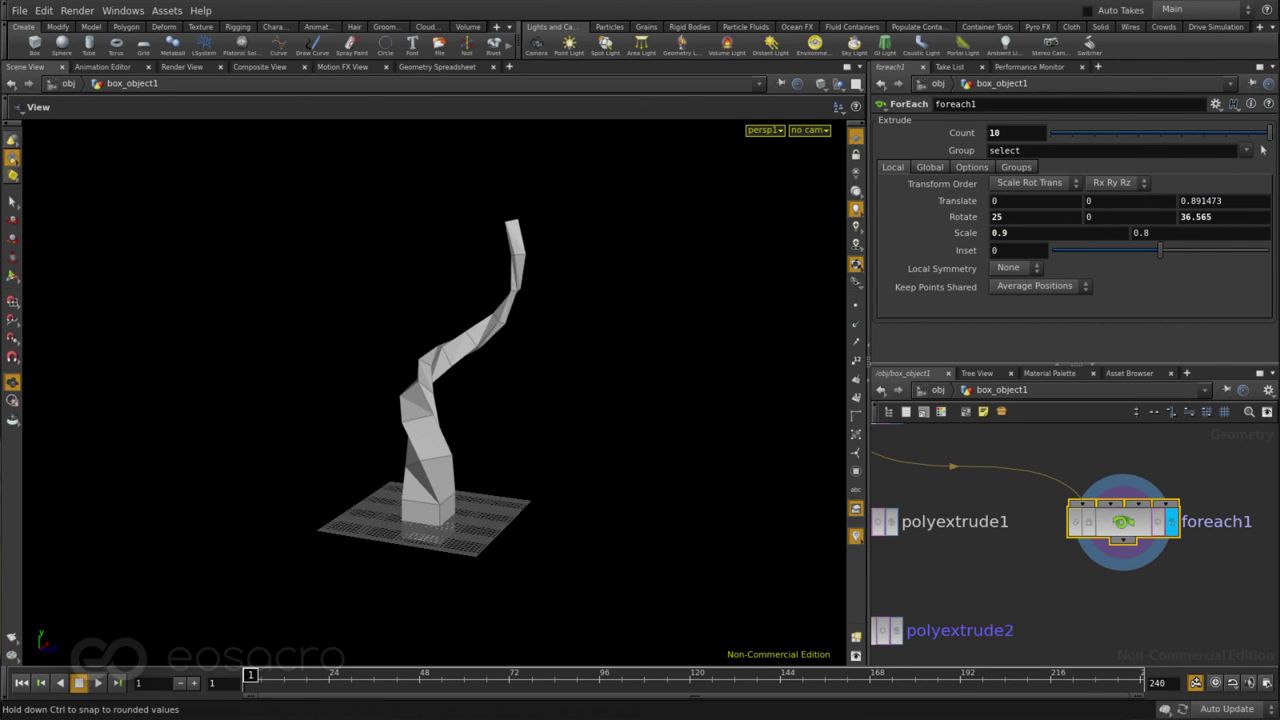
scroll(1079, 617, "down", 3)
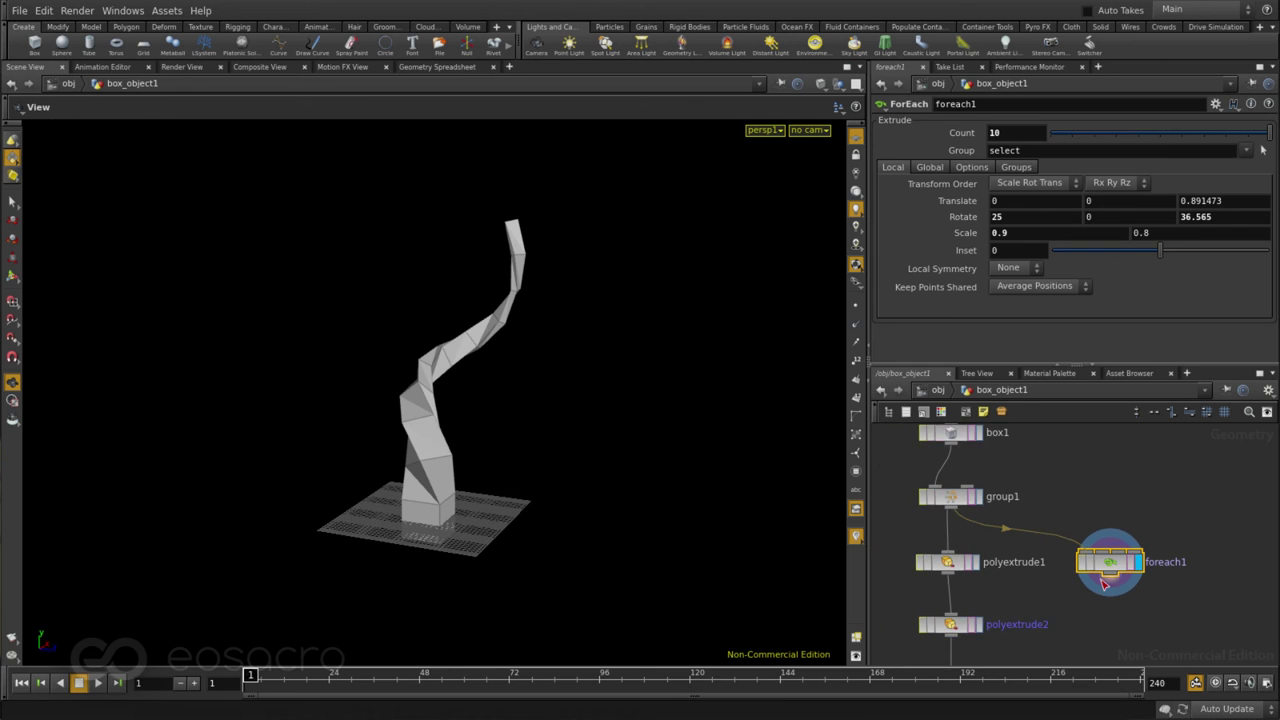
scroll(1112, 619, "up", 1)
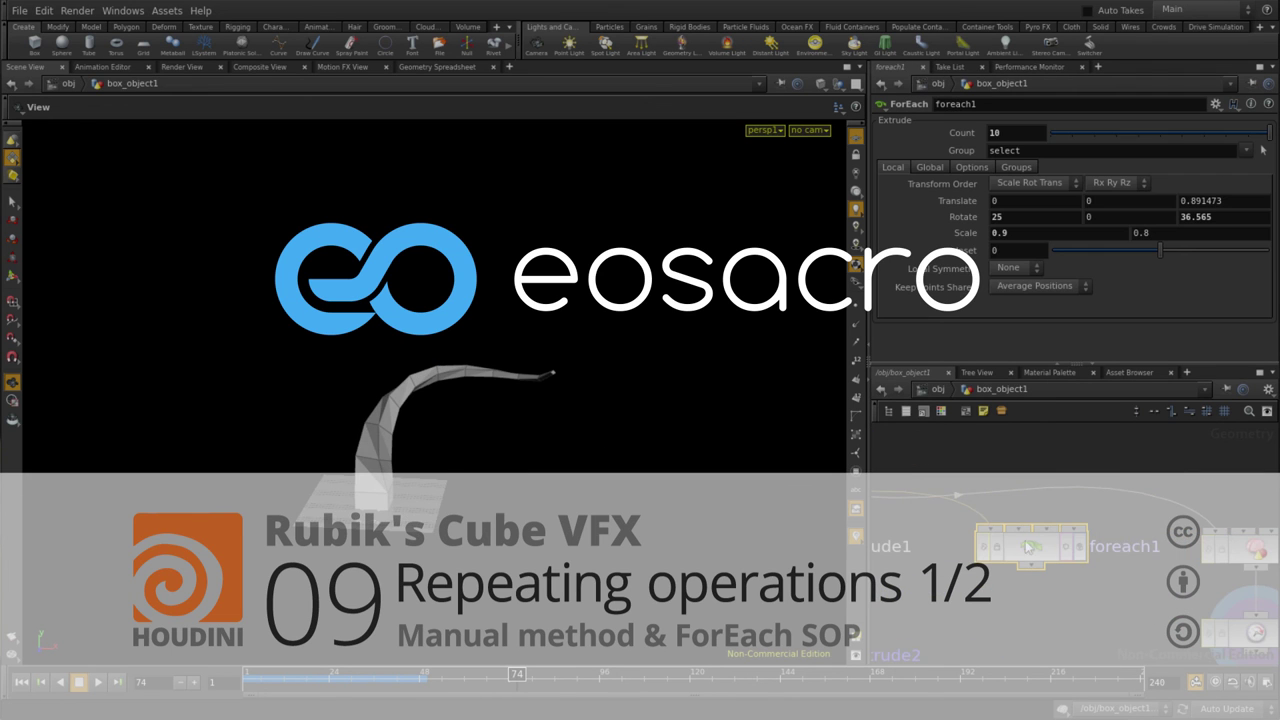
scroll(1040, 556, "down", 3)
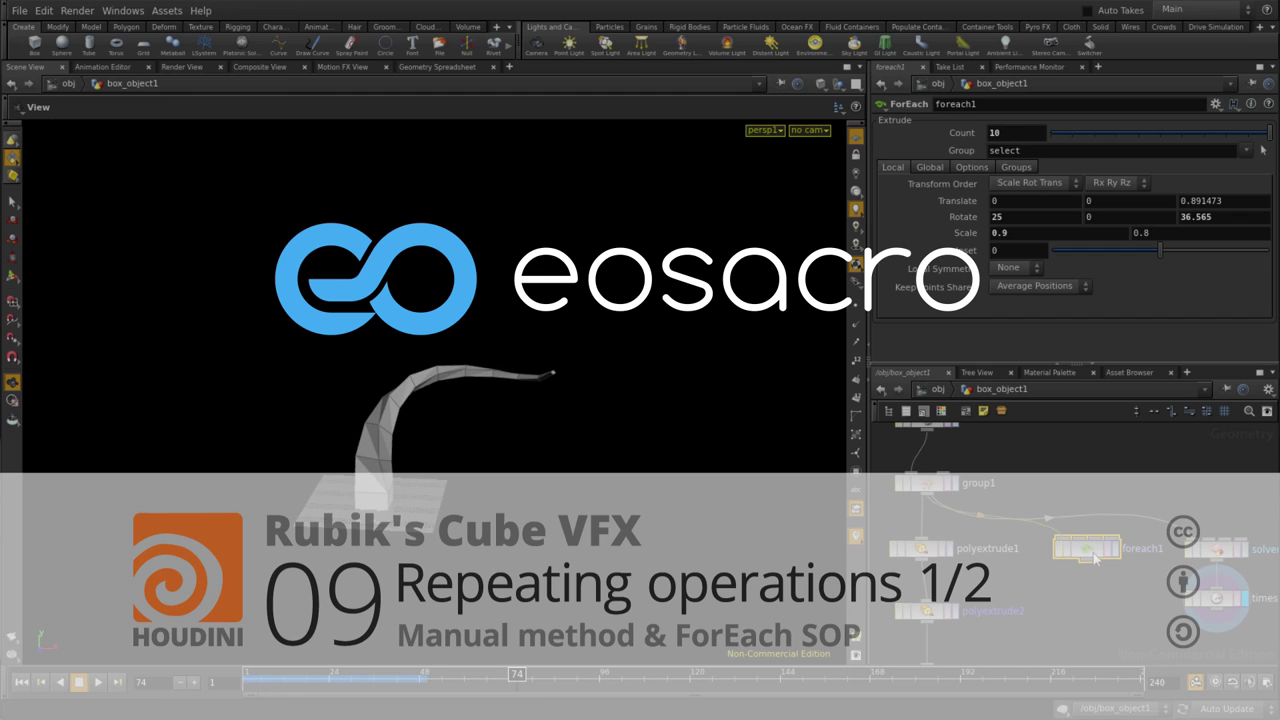